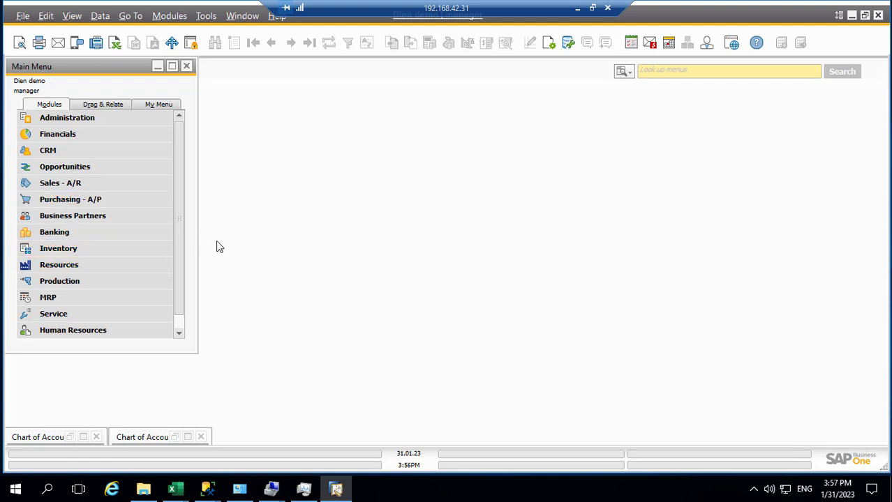
Open the G/L Account Determination window from the Financials section of the Administration setup.
{"action": "left_click", "coordinate": [76, 116]}
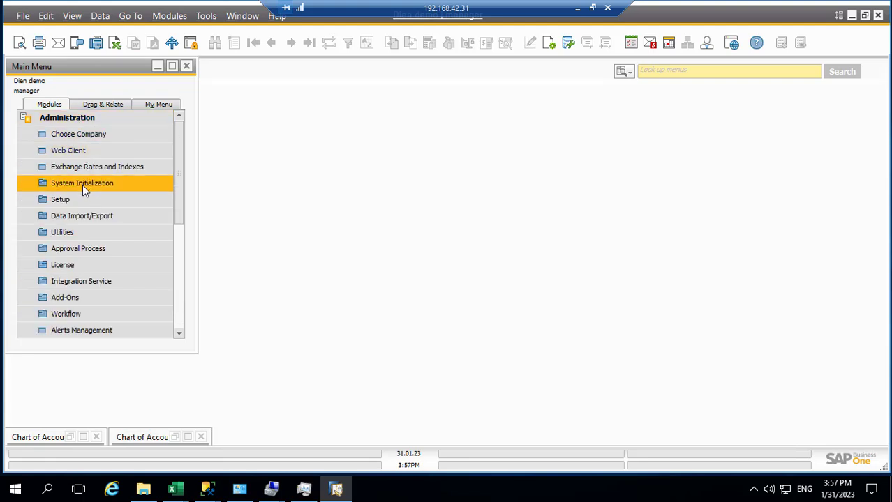
{"action": "left_click", "coordinate": [74, 201]}
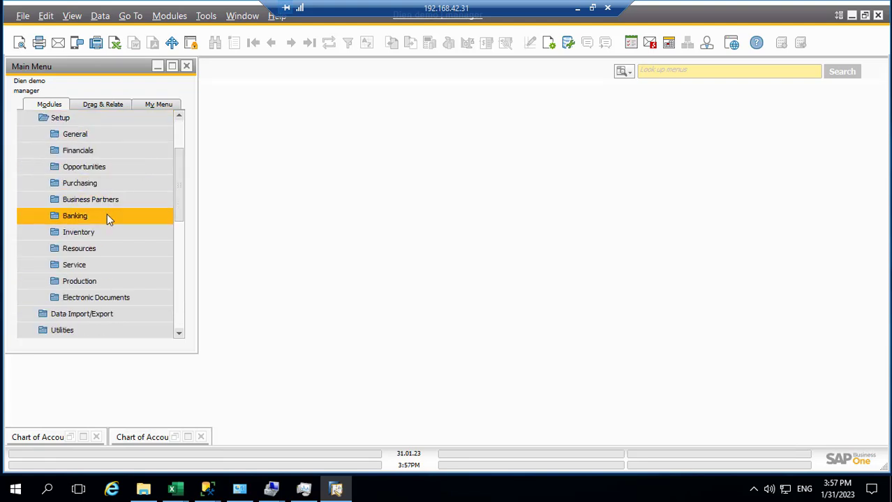
{"action": "left_click", "coordinate": [86, 150]}
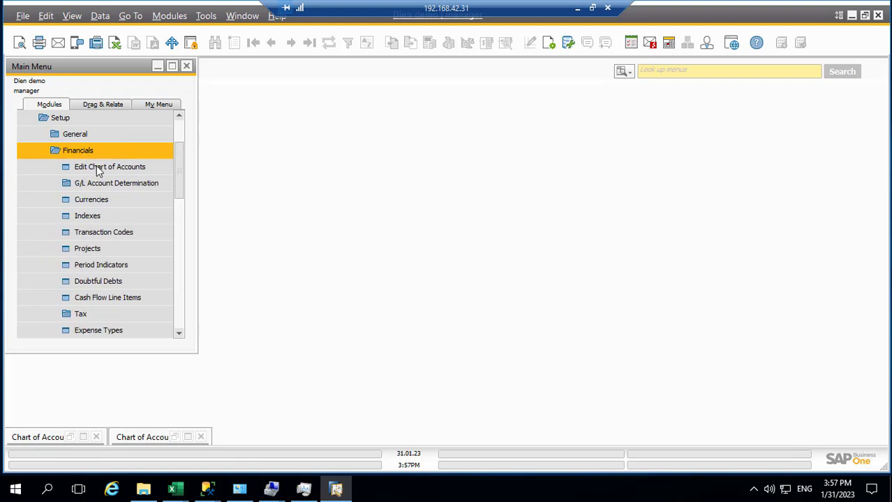
{"action": "left_click", "coordinate": [104, 183]}
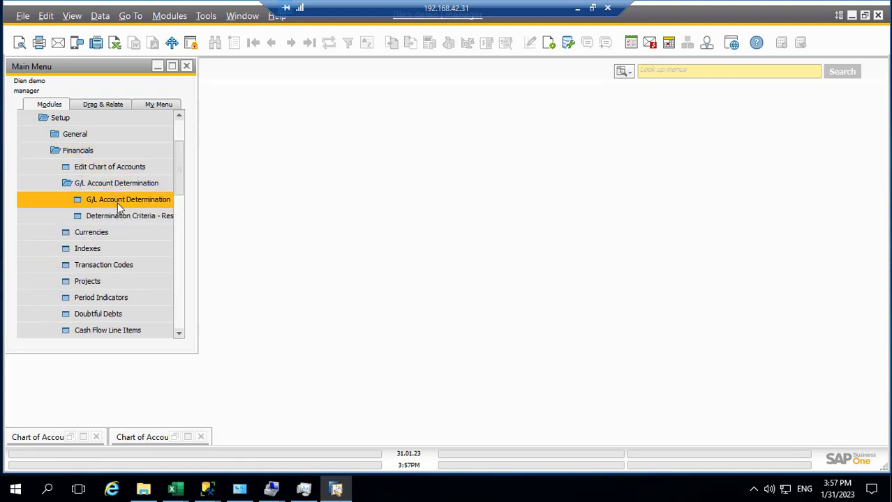
{"action": "left_click", "coordinate": [117, 203]}
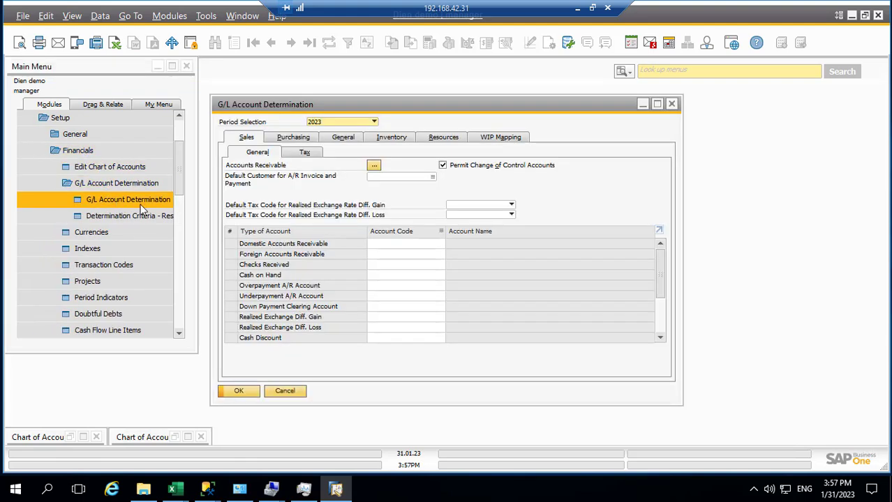
Copy codes 13111 and 13112 from the Excel template's Sales table into the Domestic and Foreign Accounts Receivable rows in SAP Business One.
{"action": "left_click", "coordinate": [577, 8]}
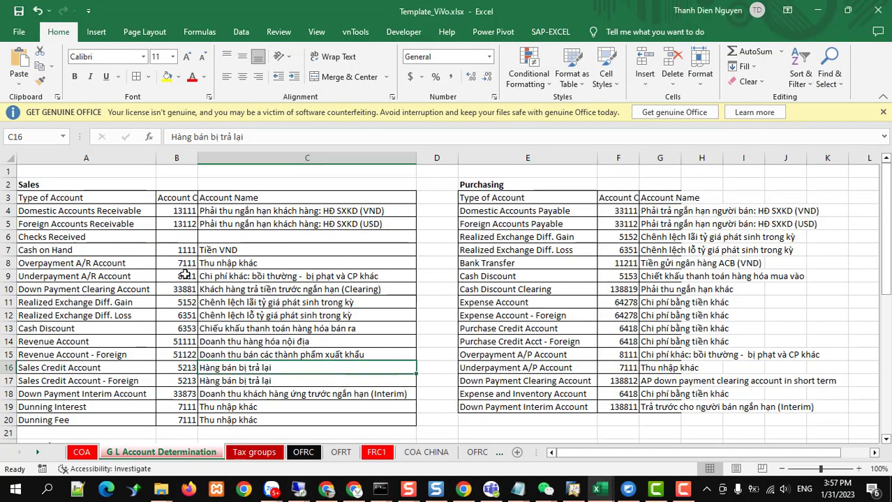
{"action": "scroll", "coordinate": [187, 333], "scroll_direction": "down", "scroll_amount": 2}
{"action": "scroll", "coordinate": [187, 334], "scroll_direction": "up", "scroll_amount": 3}
{"action": "left_click", "coordinate": [182, 213]}
{"action": "left_click_drag", "start_coordinate": [183, 221], "coordinate": [179, 225]}
{"action": "key", "text": "ctrl+c"}
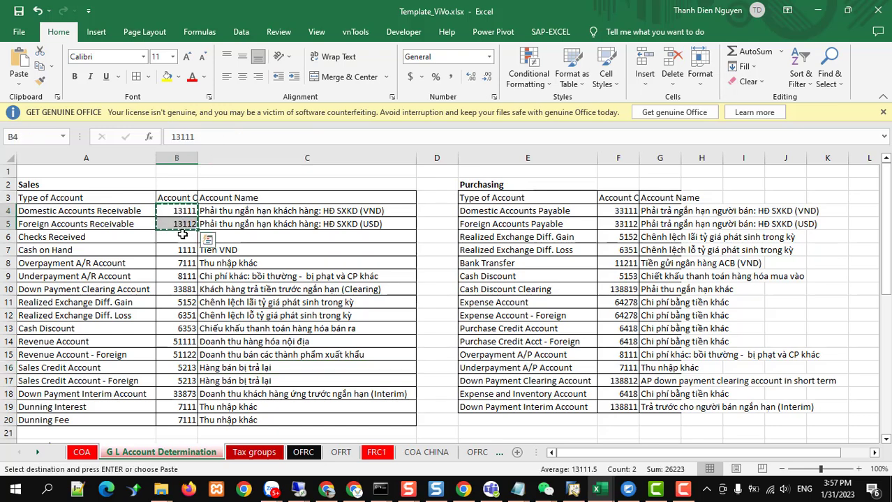
{"action": "key", "text": "alt+Tab"}
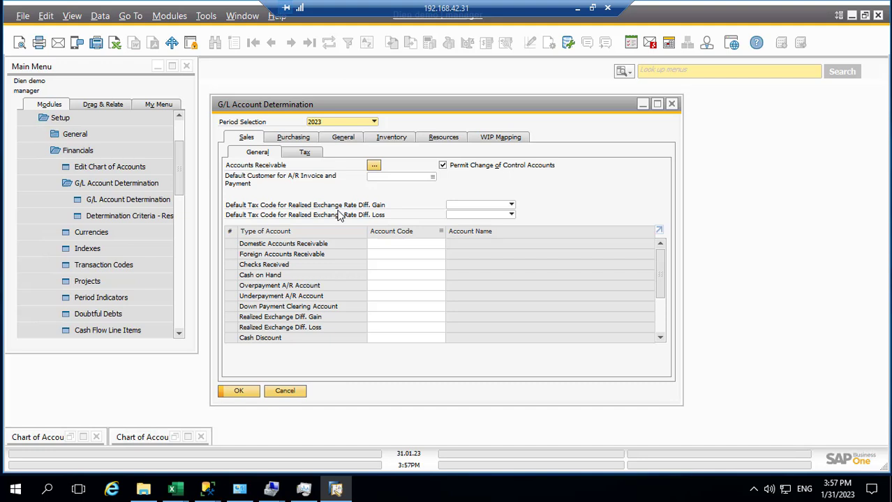
{"action": "left_click", "coordinate": [386, 242]}
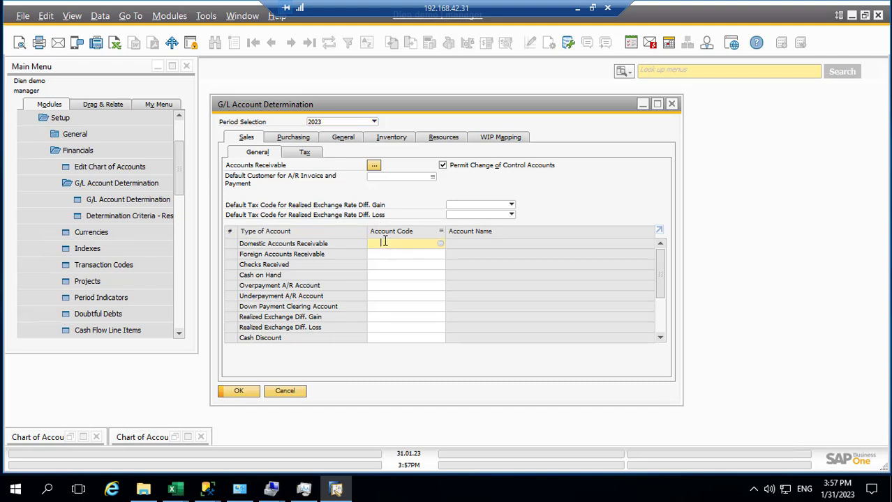
{"action": "key", "text": "ctrl+v"}
Copy the Excel template's Sales codes for Cash on Hand through Dunning Fee into SAP from Cash on Hand, and clear 51122 from Revenue Account - Foreign.
{"action": "left_click", "coordinate": [384, 275]}
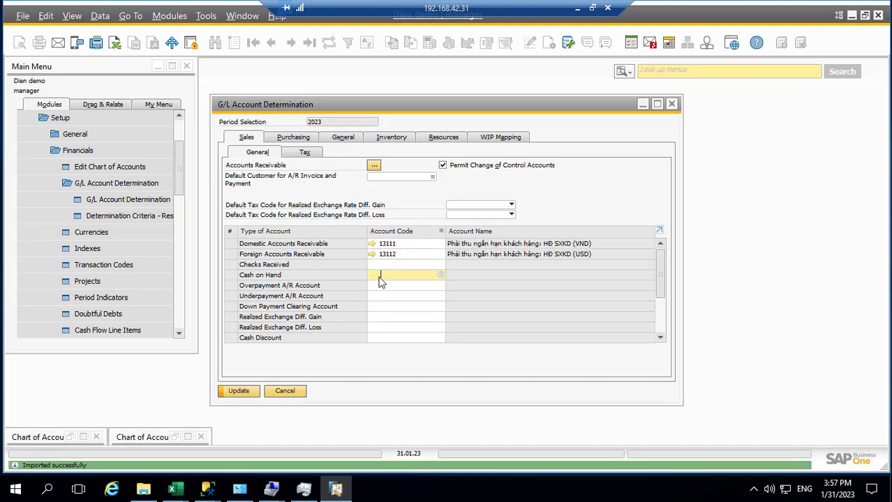
{"action": "key", "text": "alt+Tab"}
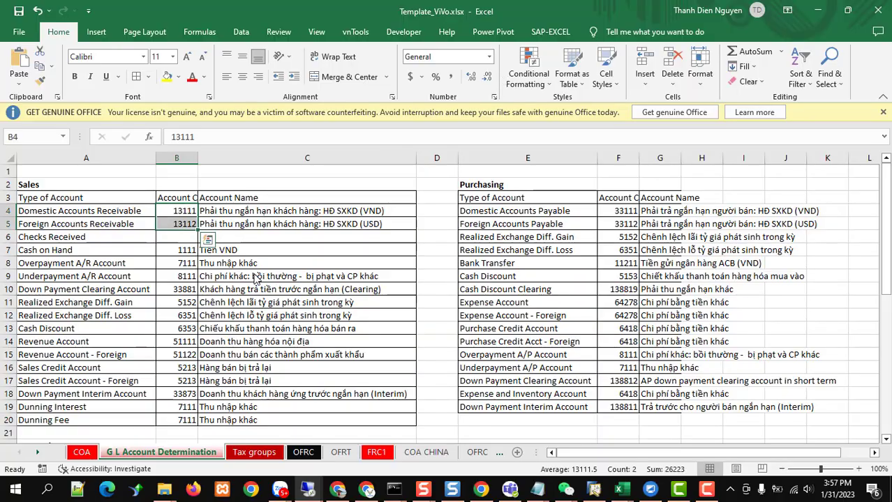
{"action": "left_click_drag", "start_coordinate": [184, 252], "coordinate": [186, 421]}
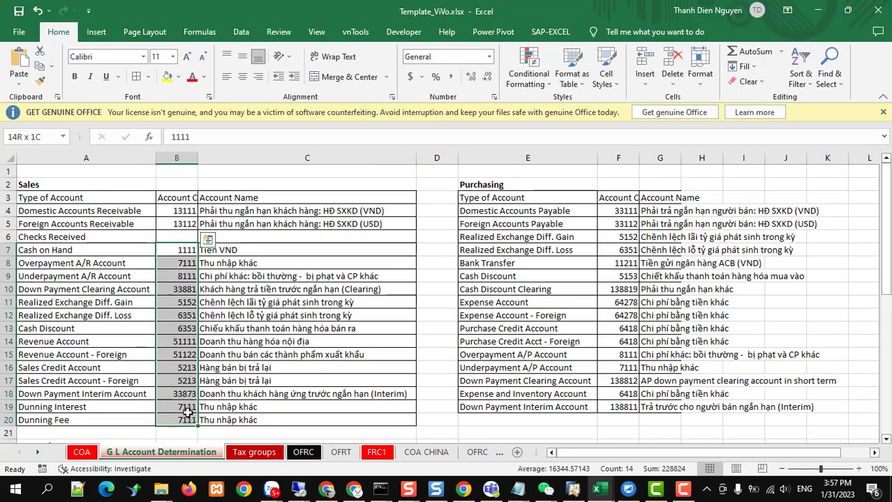
{"action": "key", "text": "ctrl+c"}
{"action": "key", "text": "alt+Tab"}
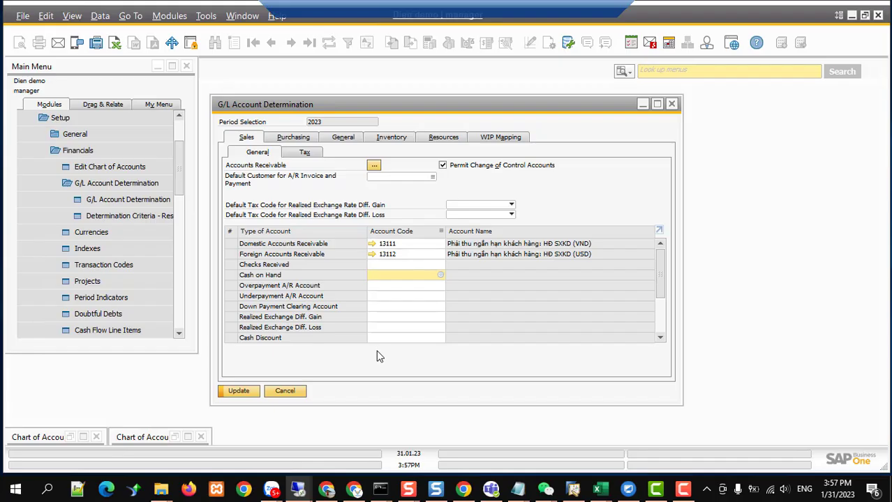
{"action": "key", "text": "ctrl+v"}
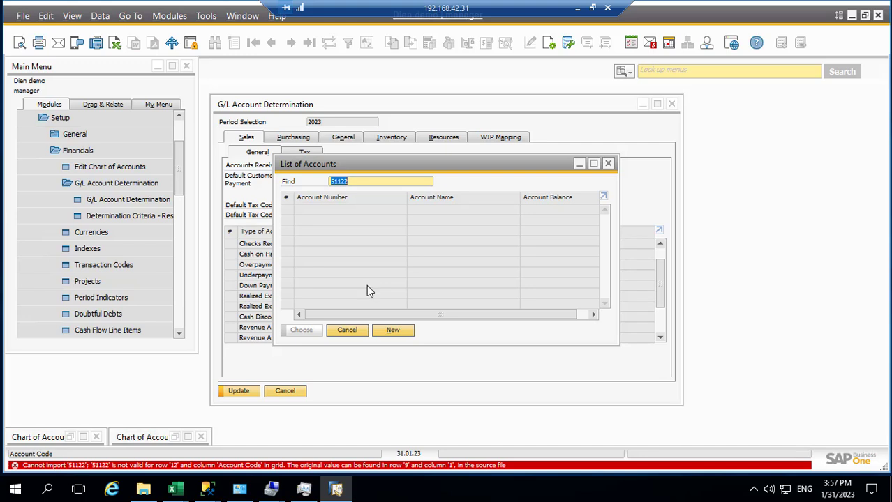
{"action": "left_click", "coordinate": [347, 331]}
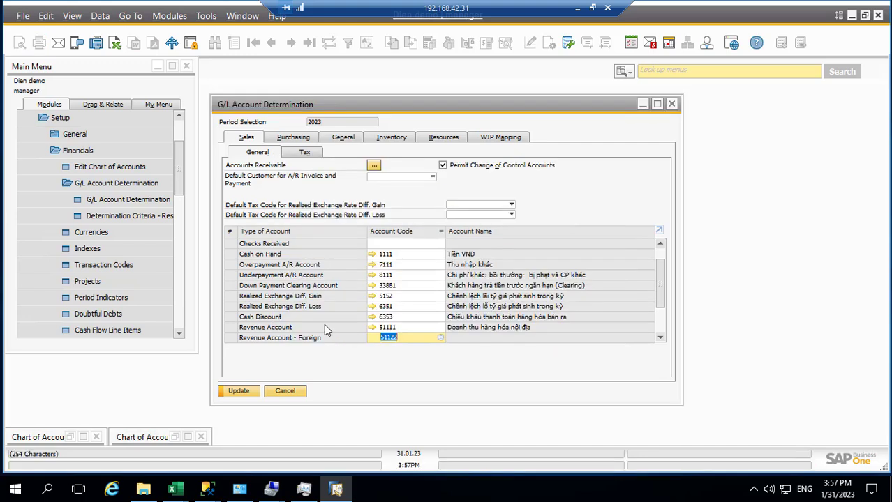
{"action": "key", "text": "BackSpace"}
In the Chart of Accounts, set the account type of turnover account 51112 to Sales and save it.
{"action": "scroll", "coordinate": [116, 233], "scroll_direction": "up", "scroll_amount": 5}
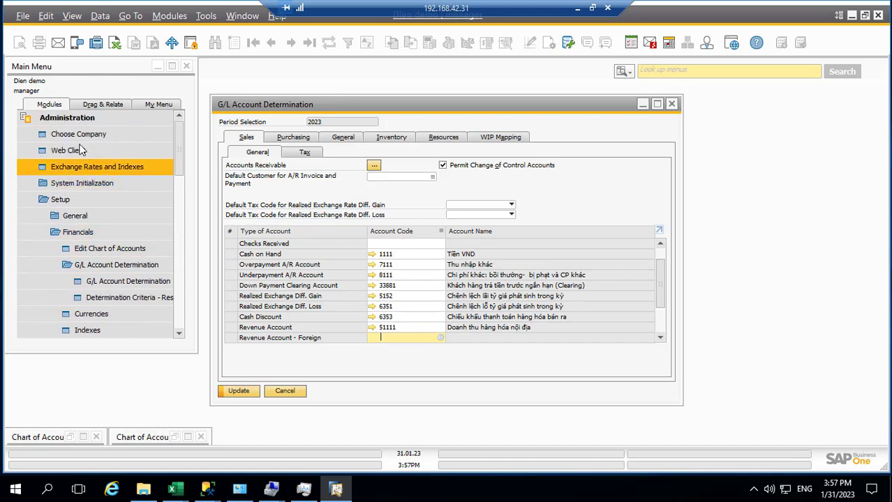
{"action": "left_click", "coordinate": [54, 200]}
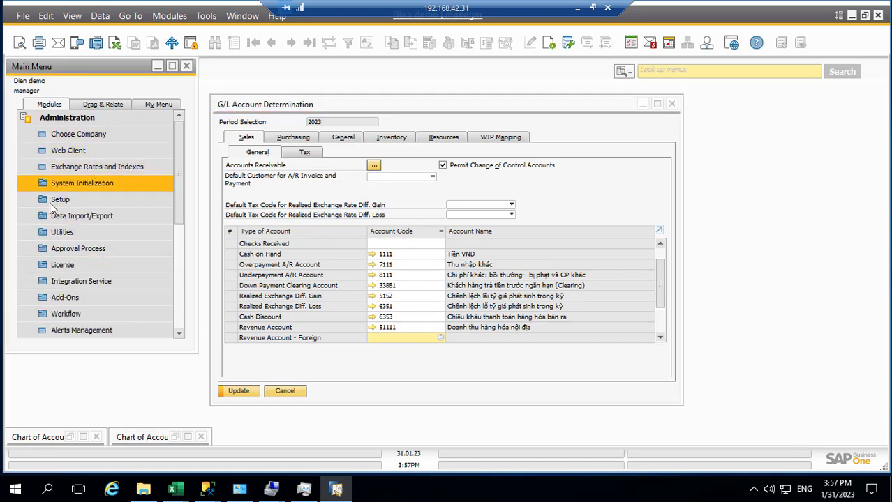
{"action": "left_click", "coordinate": [57, 119]}
{"action": "left_click", "coordinate": [63, 135]}
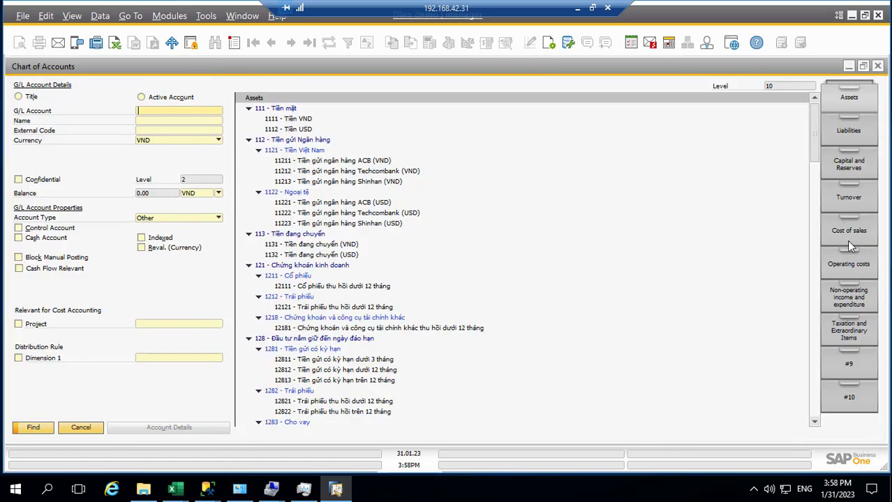
{"action": "left_click", "coordinate": [848, 197]}
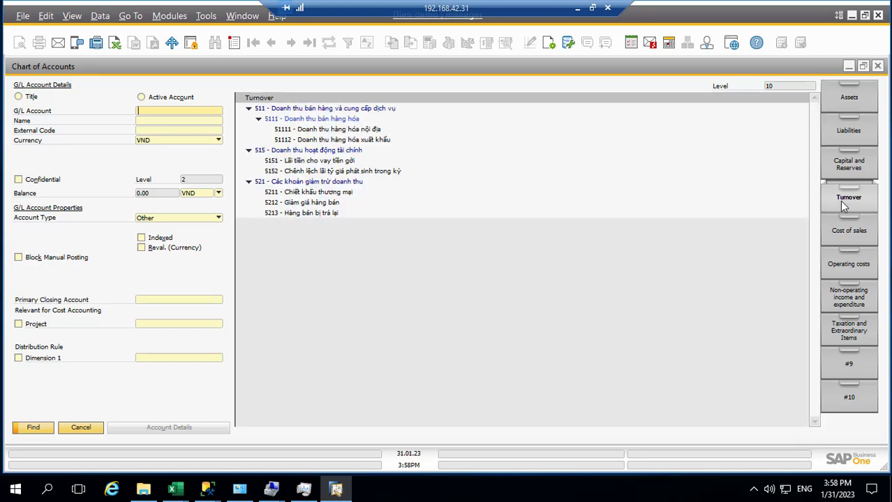
{"action": "left_click", "coordinate": [307, 140]}
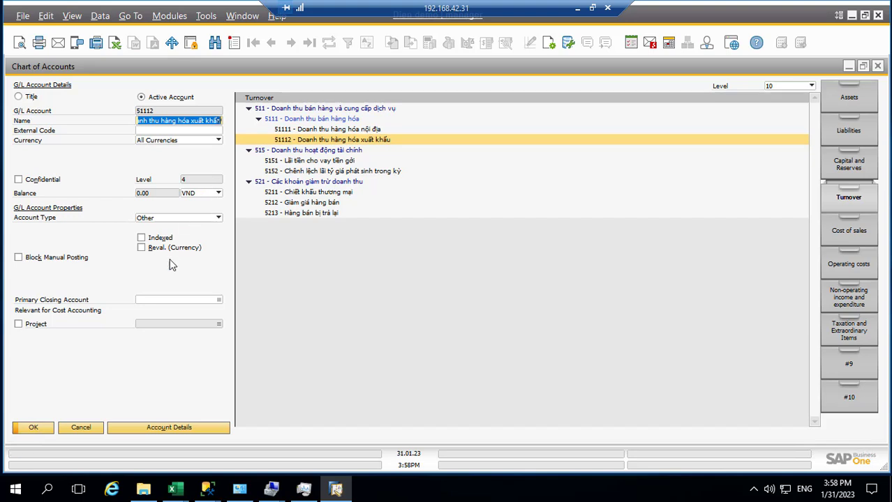
{"action": "left_click", "coordinate": [216, 222]}
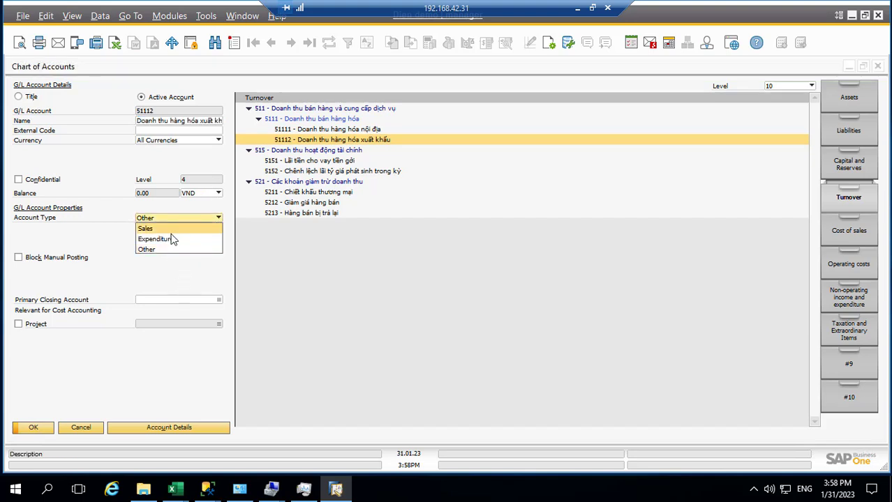
{"action": "left_click", "coordinate": [171, 229]}
{"action": "left_click", "coordinate": [32, 428]}
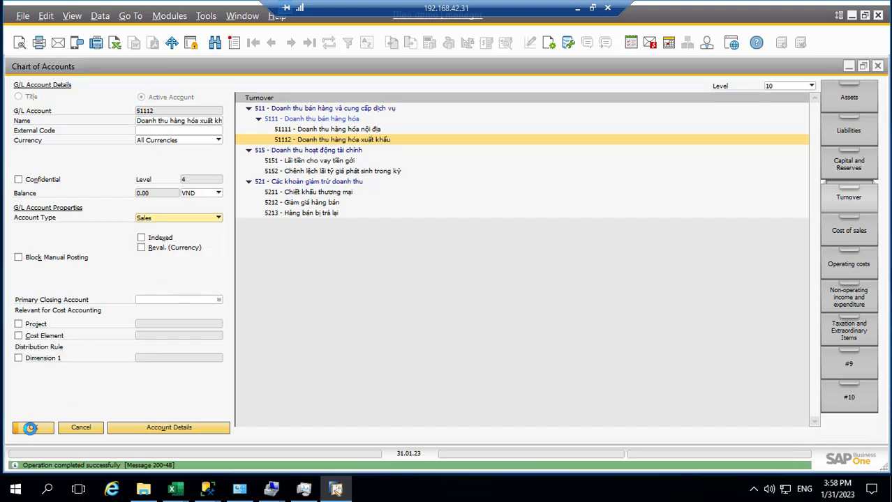
{"action": "left_click", "coordinate": [32, 429]}
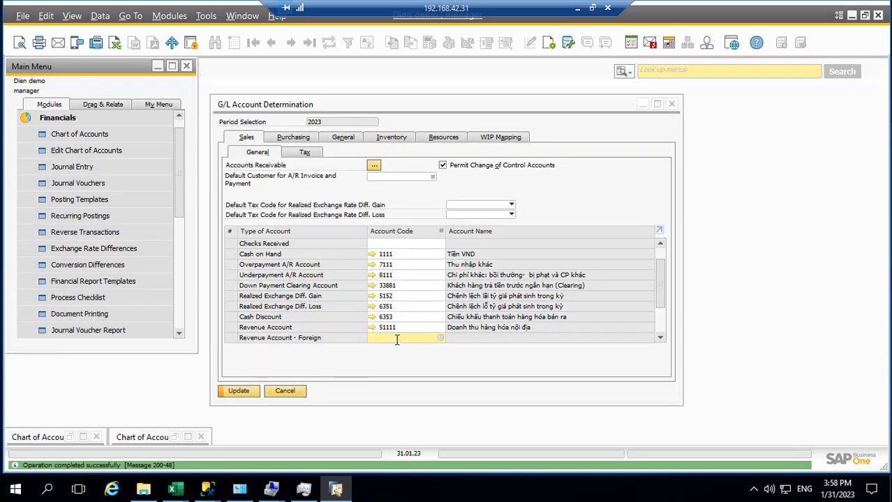
Try to paste the Excel template's Sales codes for Revenue Account - Foreign through Dunning Fee into the matching SAP rows.
{"action": "left_click", "coordinate": [577, 8]}
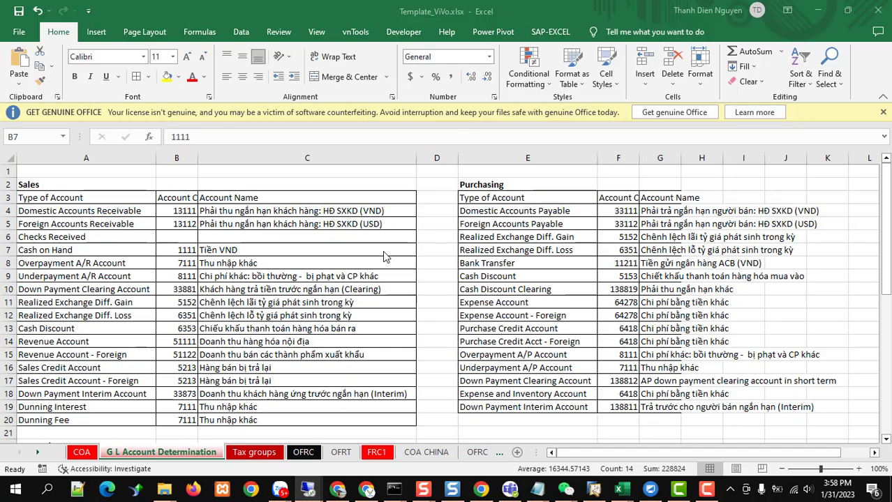
{"action": "left_click", "coordinate": [187, 368]}
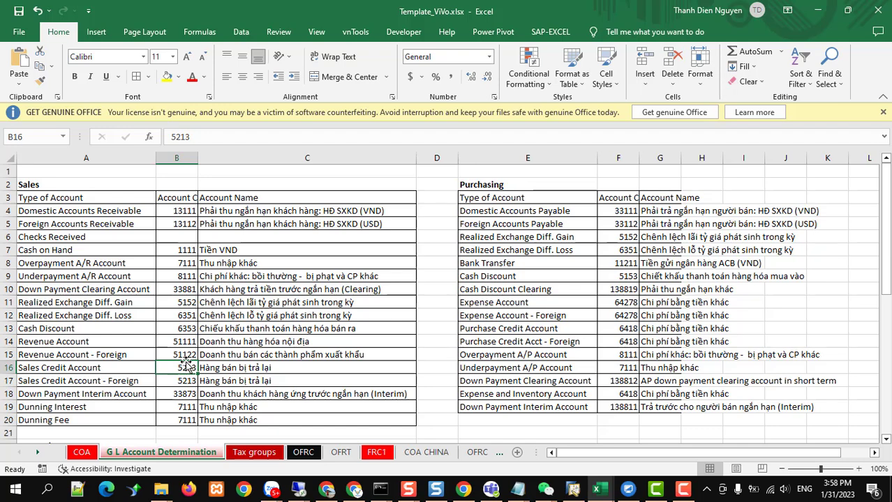
{"action": "left_click_drag", "start_coordinate": [185, 355], "coordinate": [188, 421]}
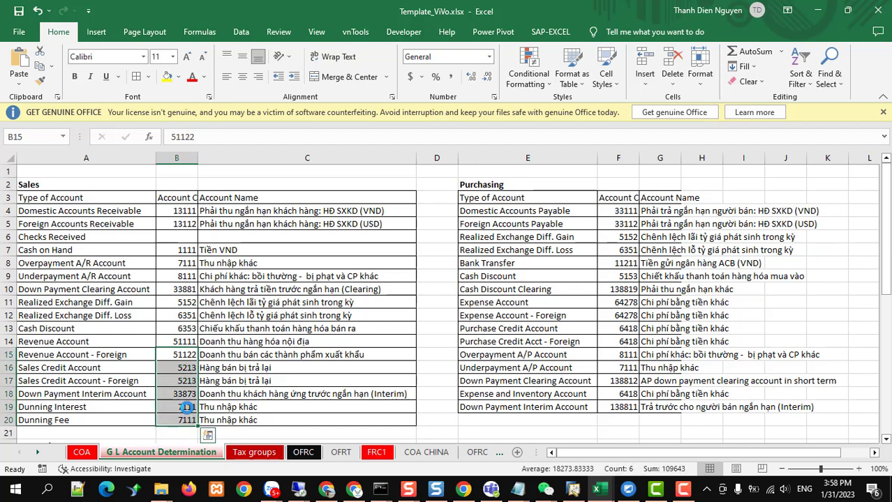
{"action": "key", "text": "ctrl+c"}
{"action": "key", "text": "alt+Tab"}
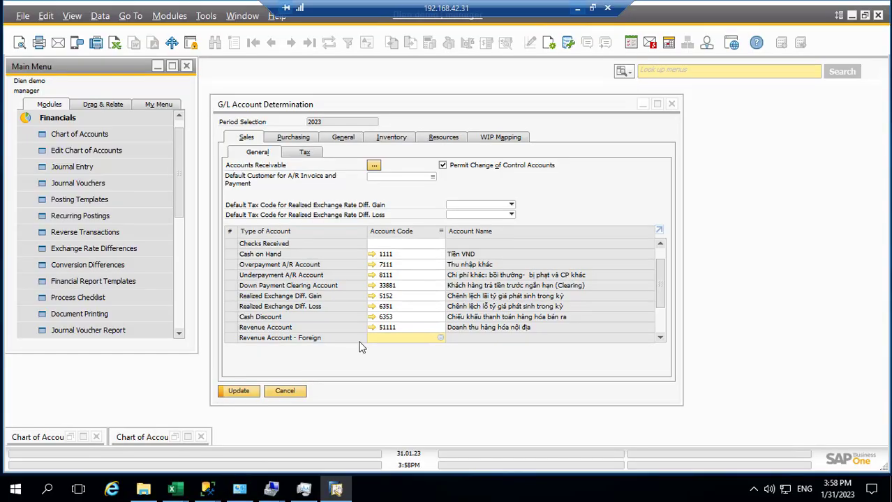
{"action": "scroll", "coordinate": [385, 338], "scroll_direction": "down", "scroll_amount": 1}
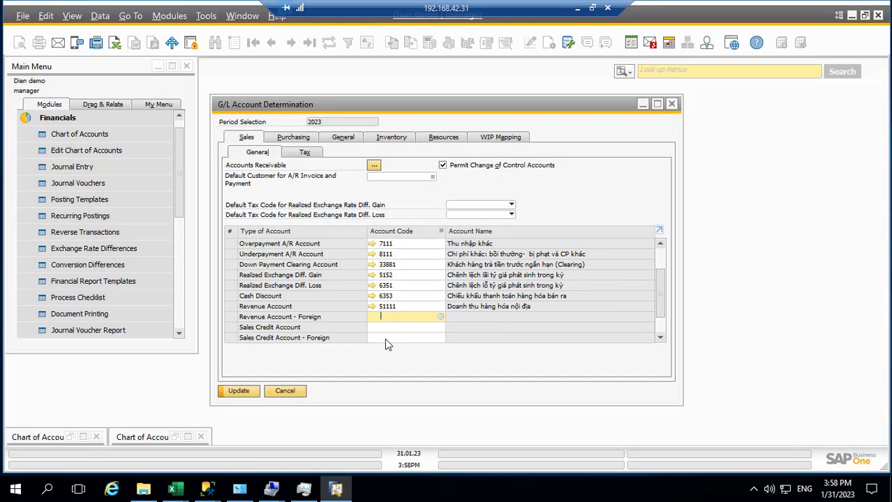
{"action": "key", "text": "ctrl+v"}
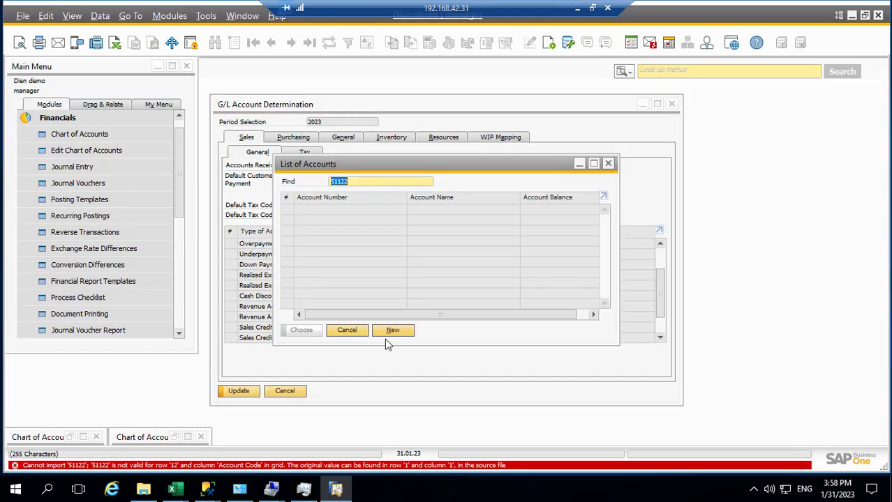
{"action": "left_click", "coordinate": [347, 331]}
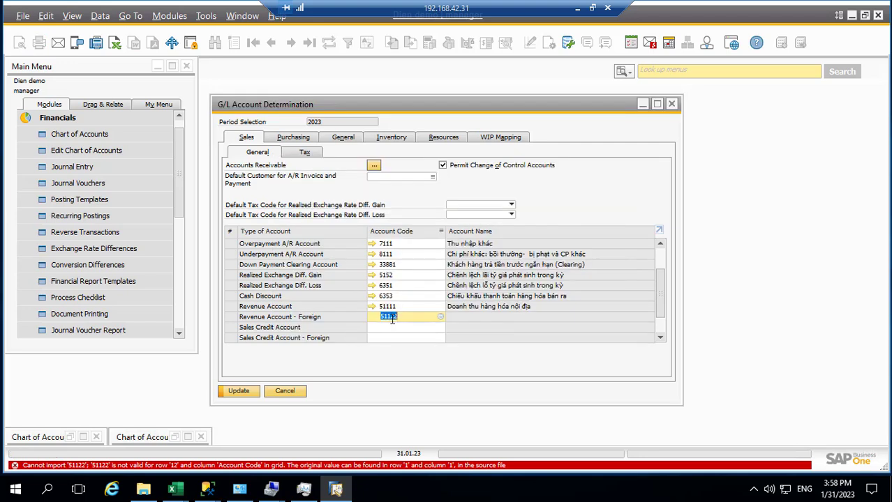
Check the details and account types of turnover accounts 5152 and 51112 in the Chart of Accounts.
{"action": "left_click", "coordinate": [96, 135]}
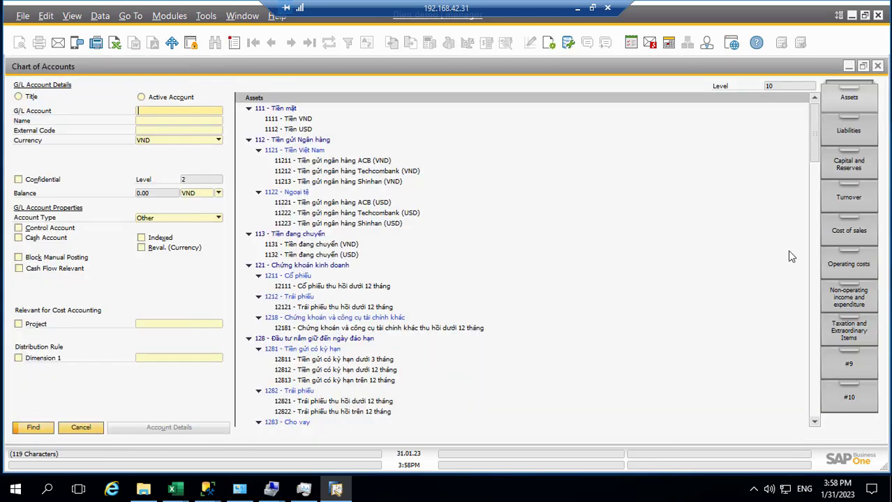
{"action": "left_click", "coordinate": [844, 197]}
{"action": "left_click", "coordinate": [318, 171]}
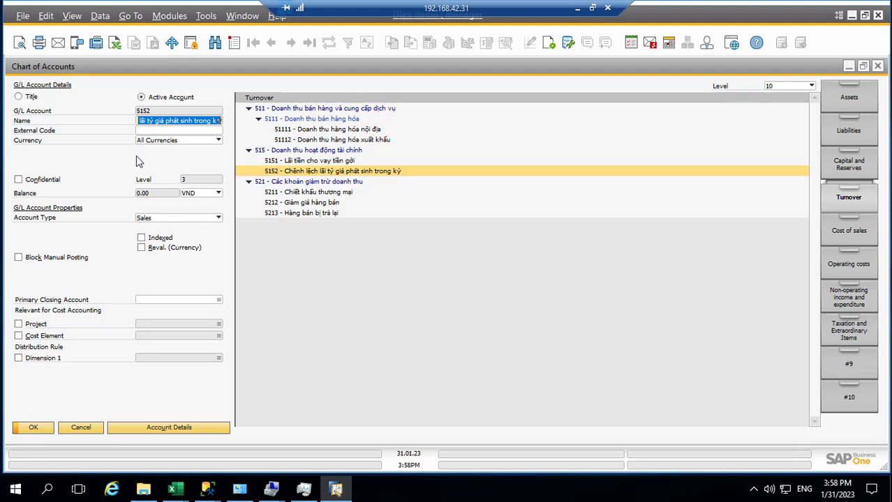
{"action": "left_click", "coordinate": [291, 141]}
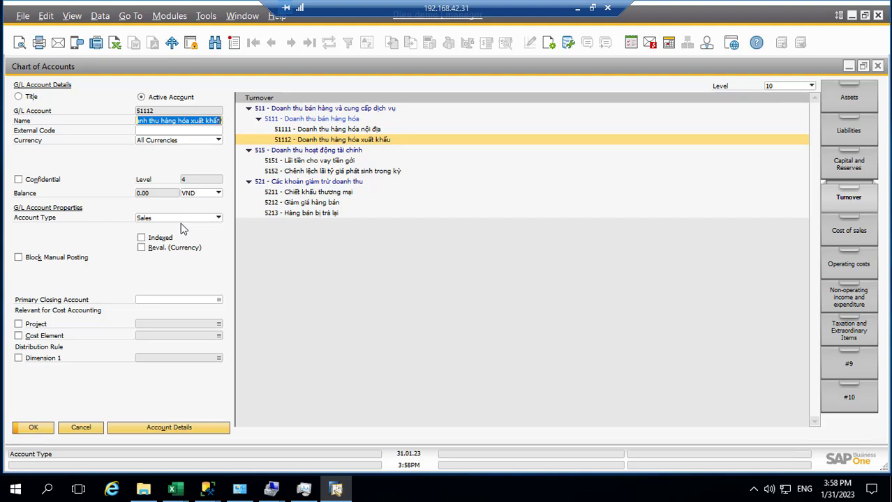
{"action": "left_click", "coordinate": [34, 427]}
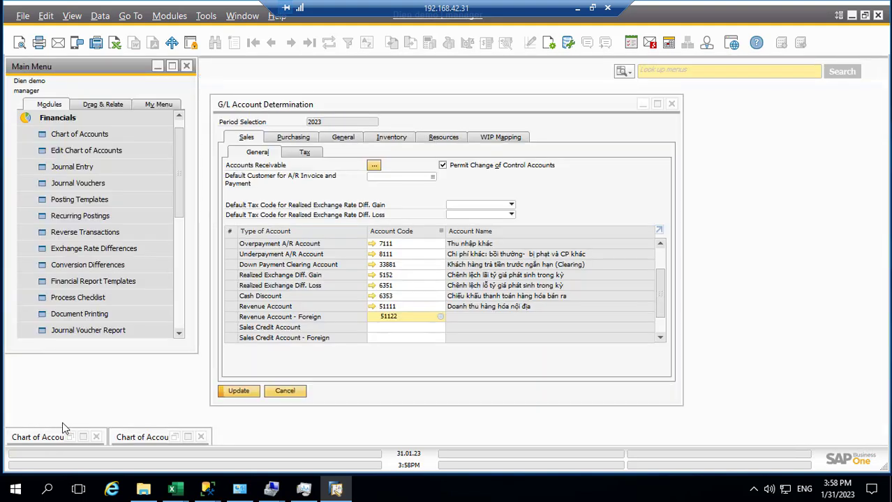
Clear Revenue Account - Foreign and copy the Excel template's Sales codes for Sales Credit Account through Dunning Fee into the matching SAP rows.
{"action": "double_click", "coordinate": [368, 317]}
{"action": "key", "text": "BackSpace"}
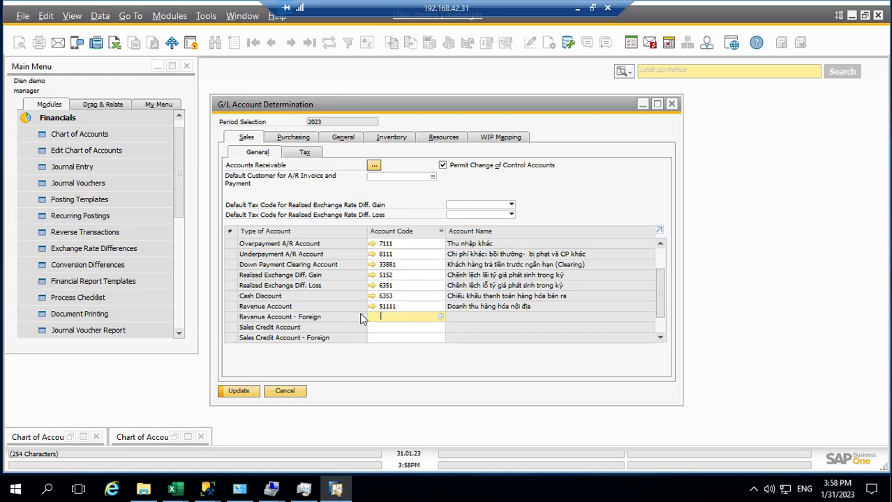
{"action": "left_click", "coordinate": [392, 331]}
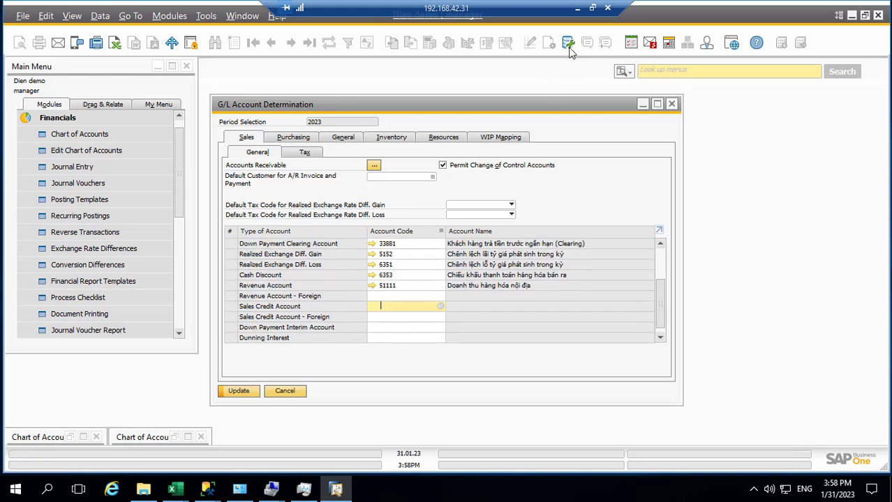
{"action": "left_click", "coordinate": [577, 8]}
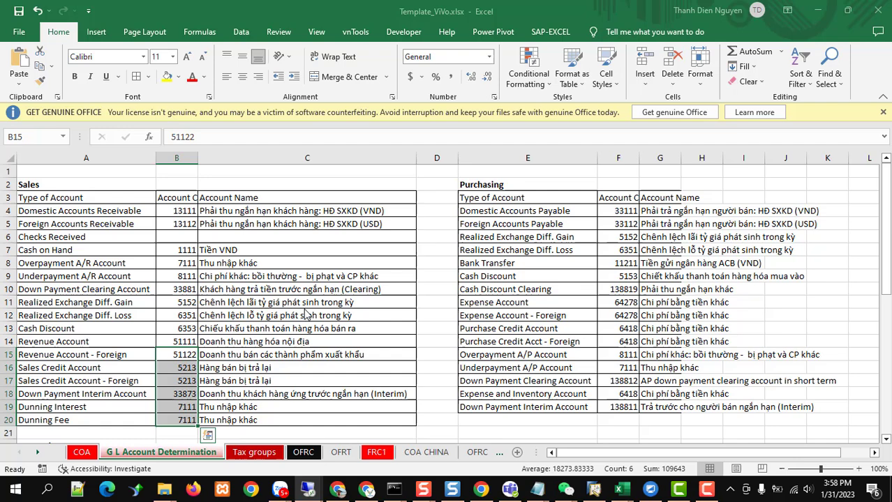
{"action": "left_click", "coordinate": [187, 379]}
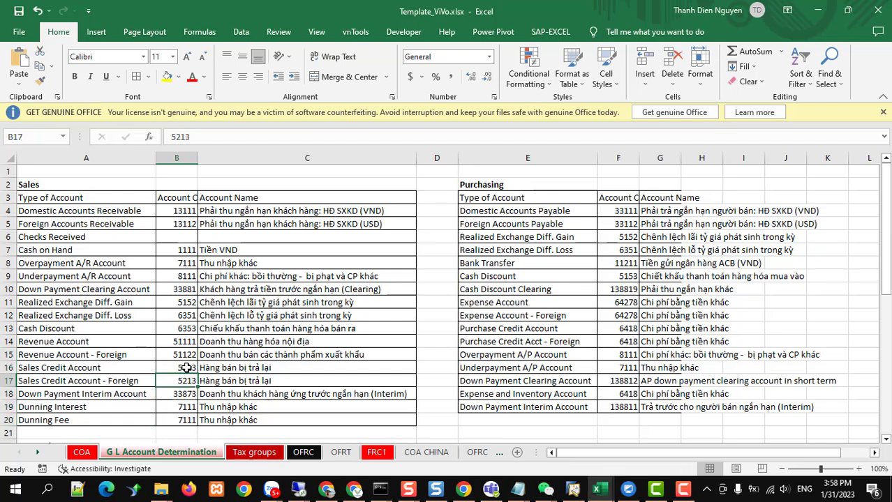
{"action": "left_click_drag", "start_coordinate": [186, 368], "coordinate": [187, 419]}
{"action": "key", "text": "ctrl+c"}
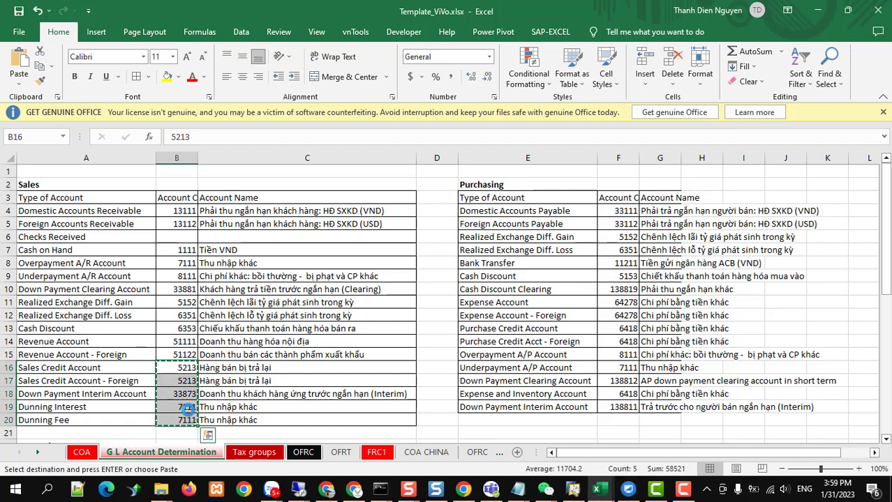
{"action": "key", "text": "alt+Tab"}
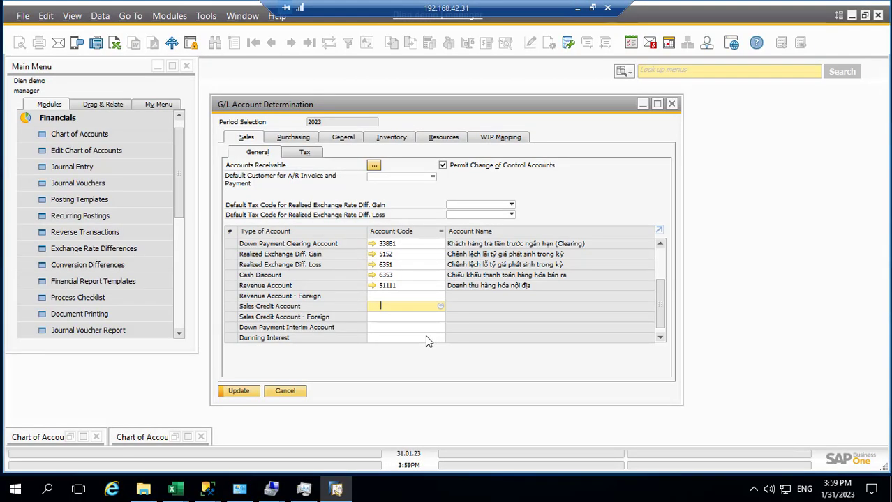
{"action": "key", "text": "ctrl+v"}
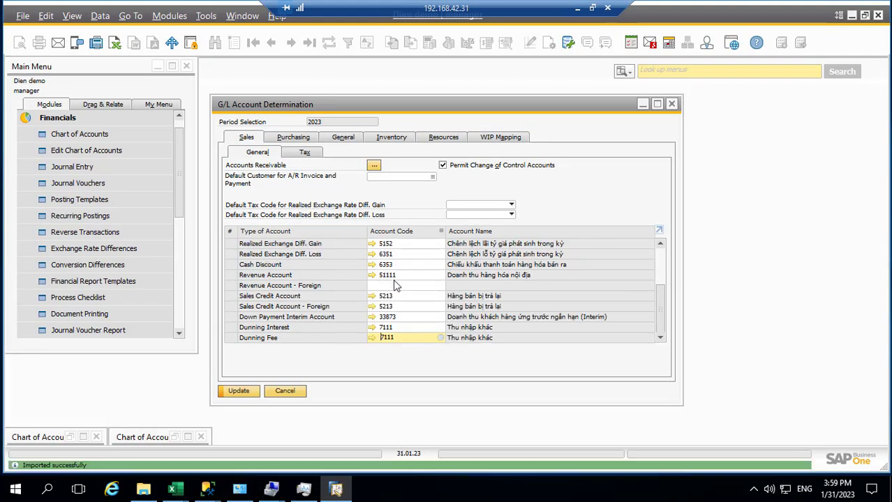
Set Revenue Account - Foreign to account 51112 from the list of accounts and save the Sales account determination.
{"action": "left_click", "coordinate": [396, 287]}
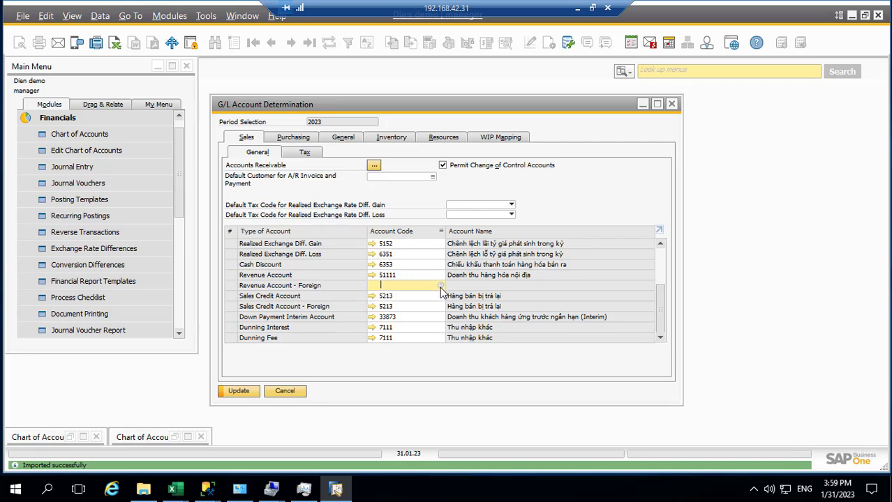
{"action": "left_click", "coordinate": [440, 287]}
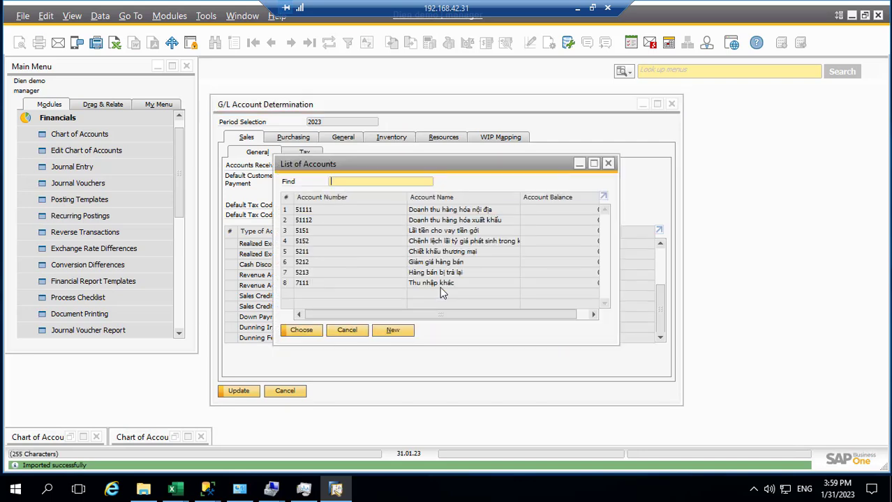
{"action": "double_click", "coordinate": [440, 220]}
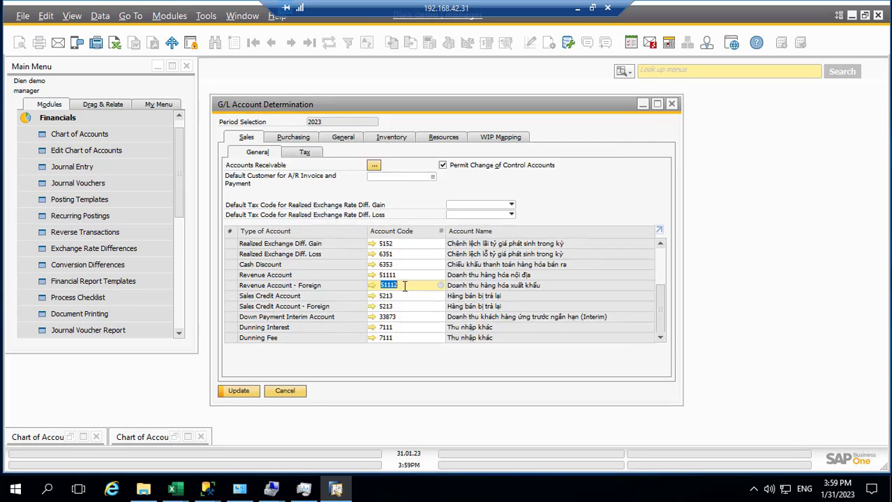
{"action": "scroll", "coordinate": [314, 328], "scroll_direction": "up", "scroll_amount": 5}
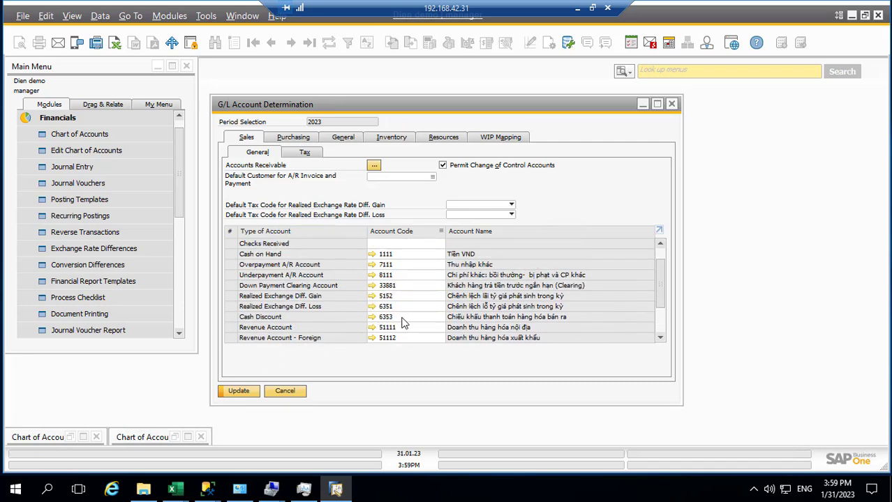
{"action": "left_click", "coordinate": [239, 392]}
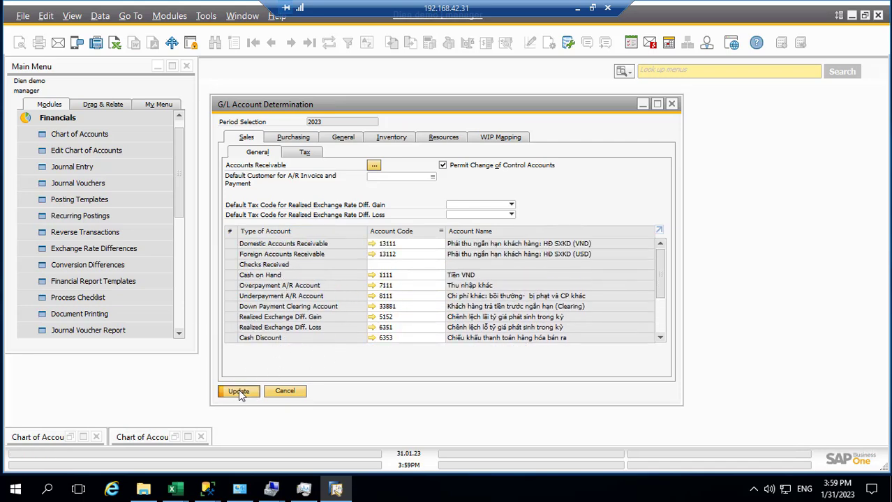
Copy the Excel template's full column of Purchasing account codes into SAP's general Purchasing accounts, starting from Domestic Accounts Payable.
{"action": "left_click", "coordinate": [298, 140]}
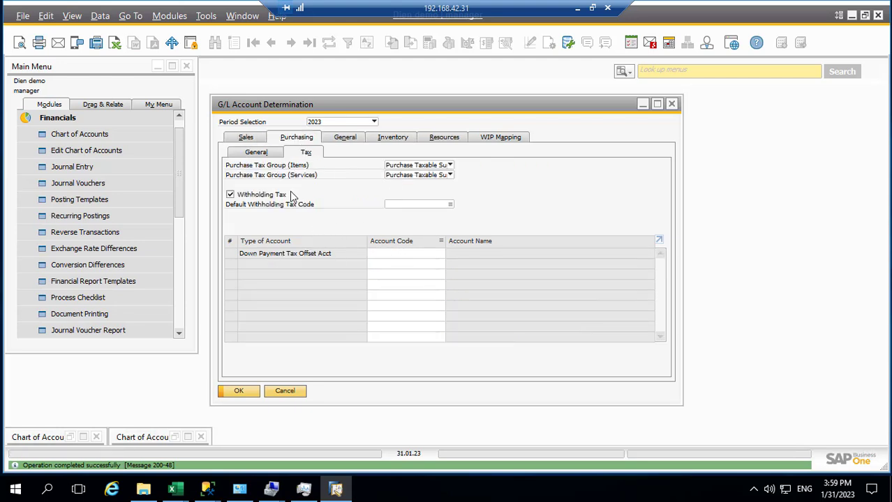
{"action": "left_click", "coordinate": [256, 152]}
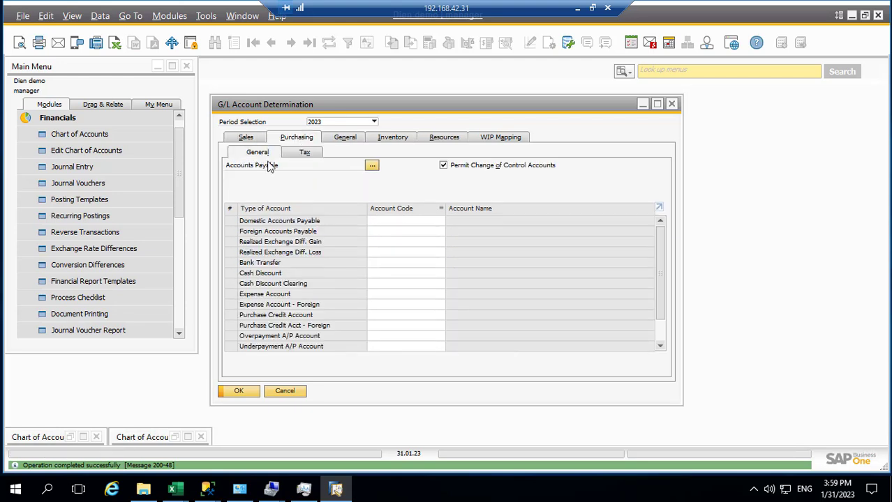
{"action": "left_click", "coordinate": [577, 7]}
{"action": "left_click", "coordinate": [619, 211]}
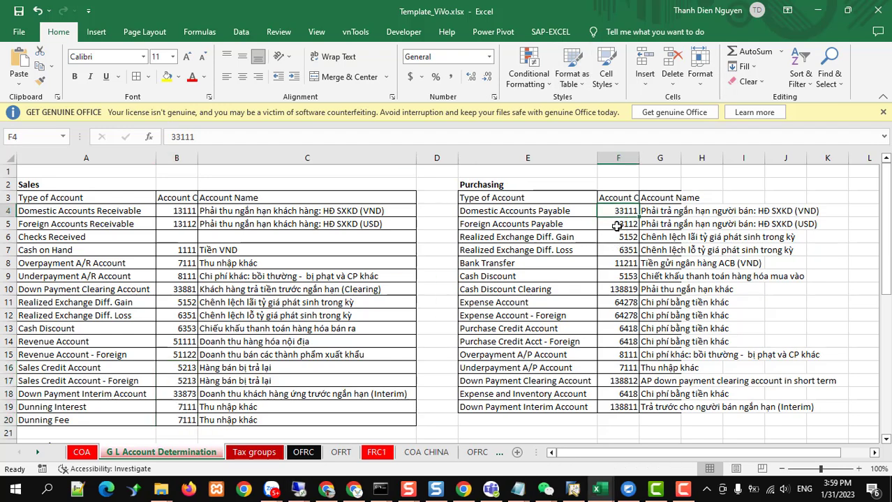
{"action": "left_click_drag", "start_coordinate": [614, 213], "coordinate": [621, 407]}
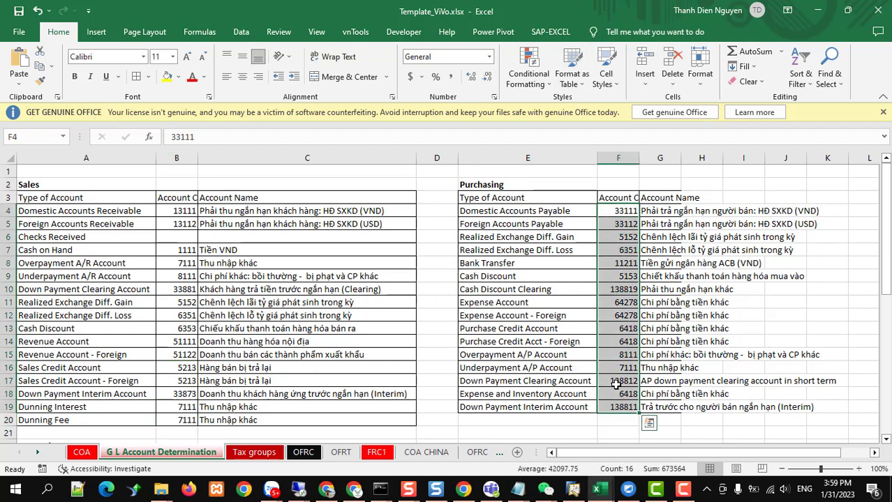
{"action": "key", "text": "ctrl+c"}
{"action": "key", "text": "alt+Tab"}
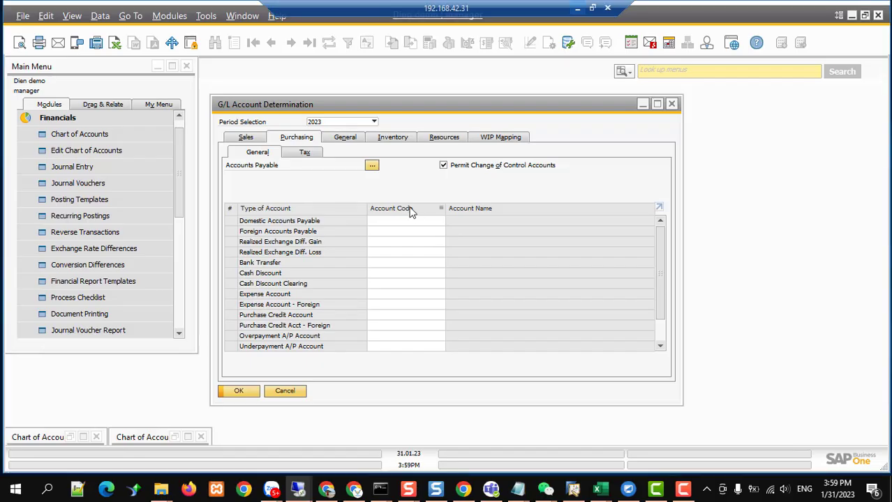
{"action": "left_click", "coordinate": [375, 222]}
{"action": "key", "text": "ctrl+v"}
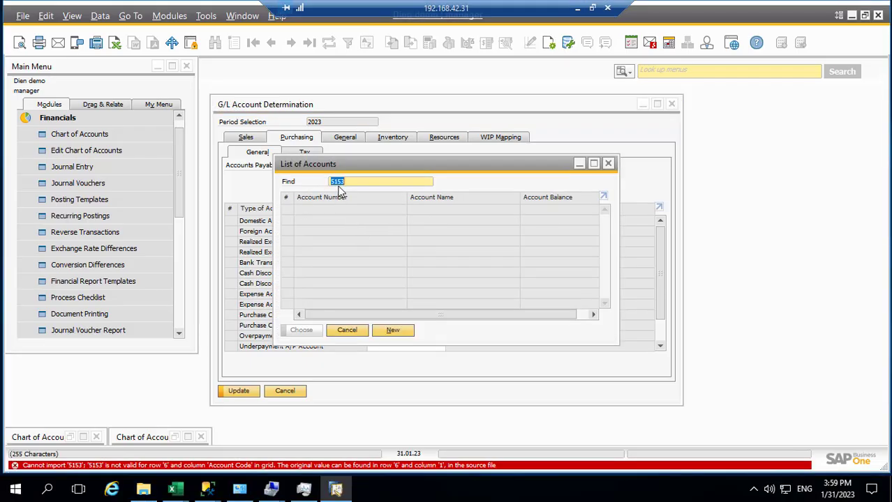
{"action": "left_click", "coordinate": [347, 330]}
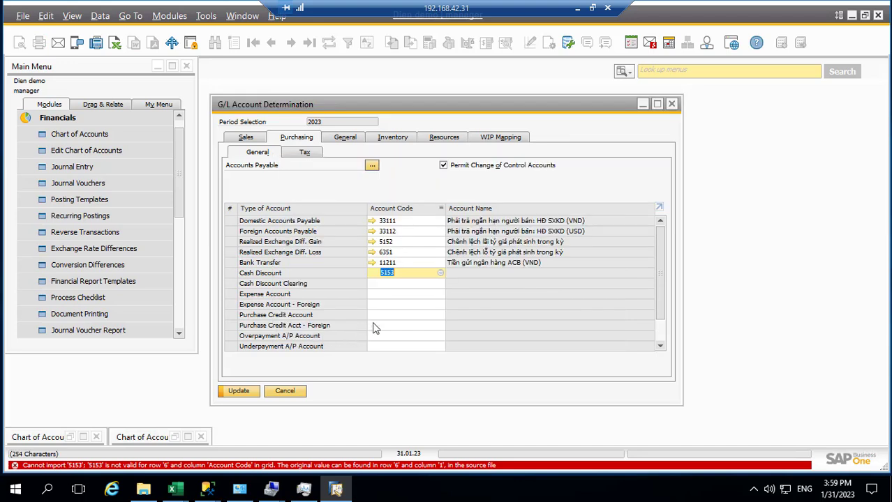
Copy the template's Purchasing codes for Cash Discount Clearing through Down Payment Interim Account into the matching SAP rows and save.
{"action": "left_click", "coordinate": [386, 284]}
{"action": "left_click", "coordinate": [577, 8]}
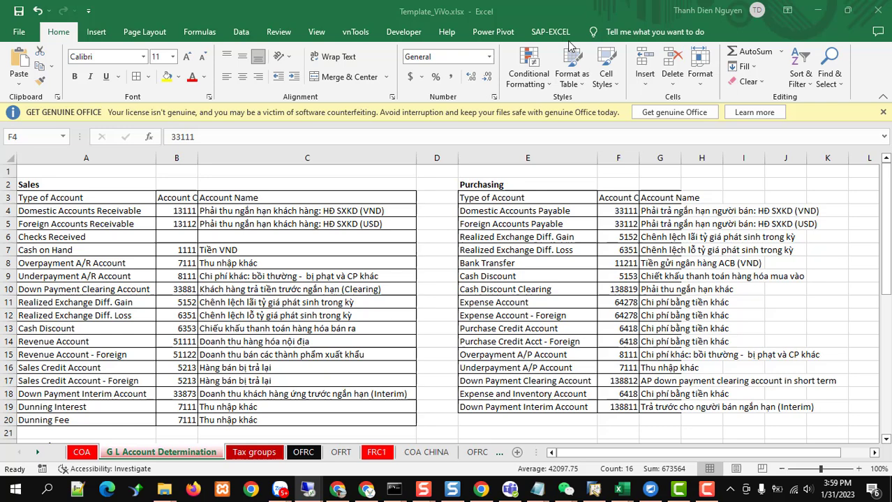
{"action": "left_click", "coordinate": [621, 289]}
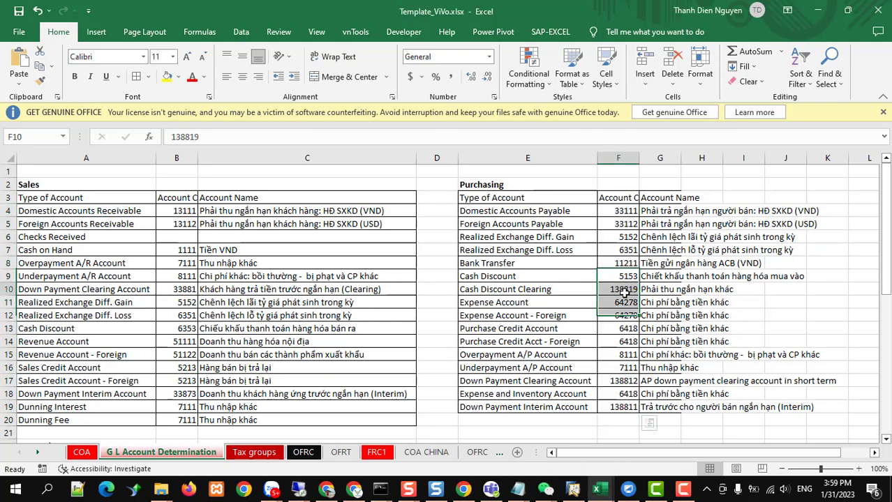
{"action": "left_click", "coordinate": [630, 407], "text": "shift"}
{"action": "key", "text": "ctrl+c"}
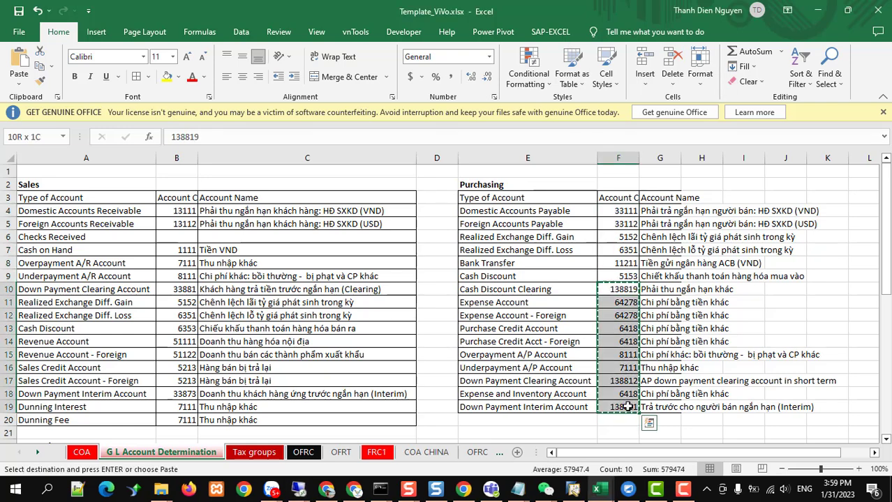
{"action": "key", "text": "alt+Tab"}
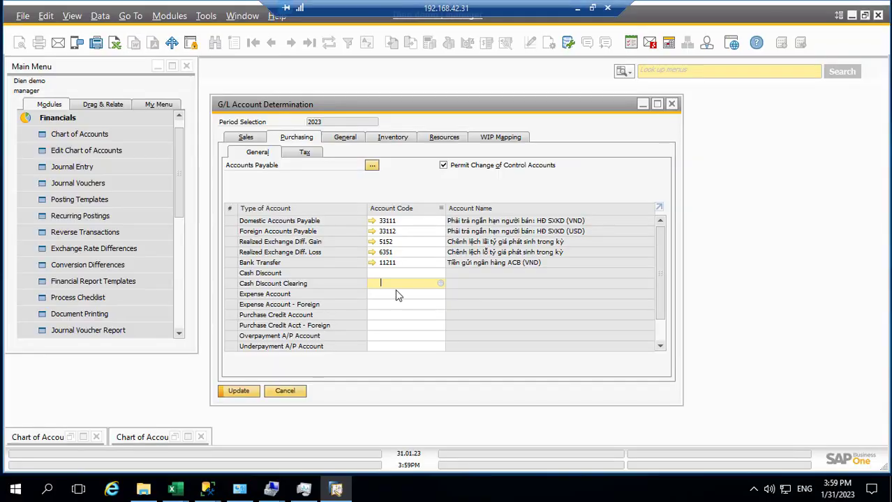
{"action": "key", "text": "ctrl+v"}
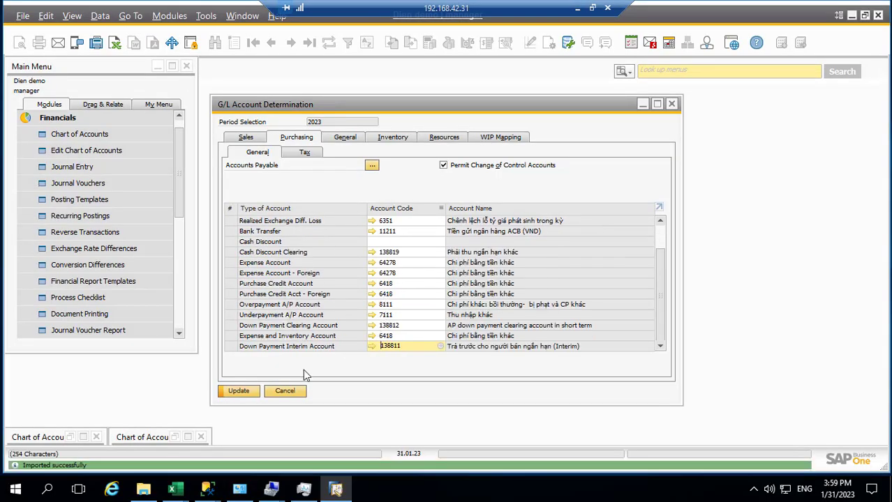
{"action": "left_click", "coordinate": [239, 393]}
Copy the template's Purchasing Cash Discount code 5153 and check the turnover accounts in the Chart of Accounts for it.
{"action": "left_click", "coordinate": [388, 232]}
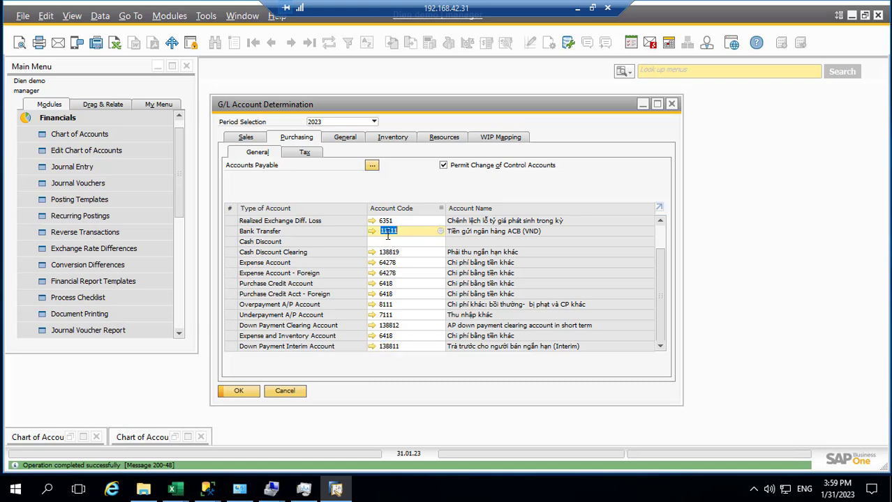
{"action": "left_click", "coordinate": [391, 242]}
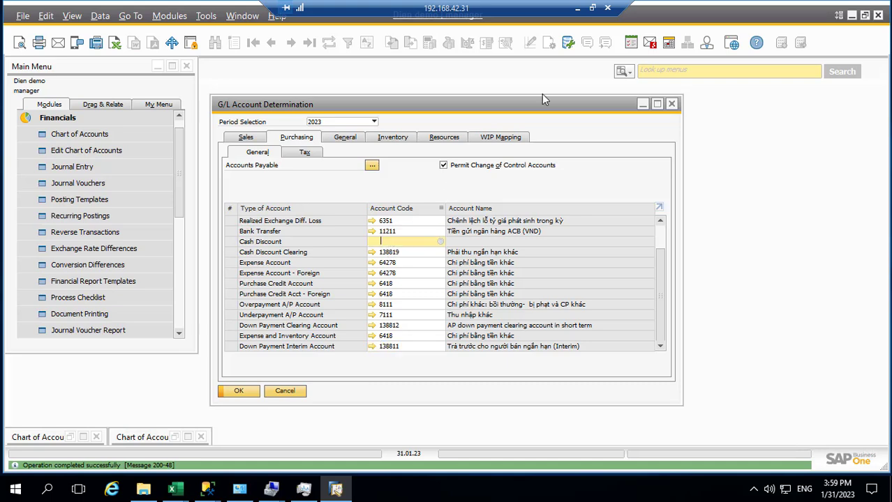
{"action": "left_click", "coordinate": [577, 9]}
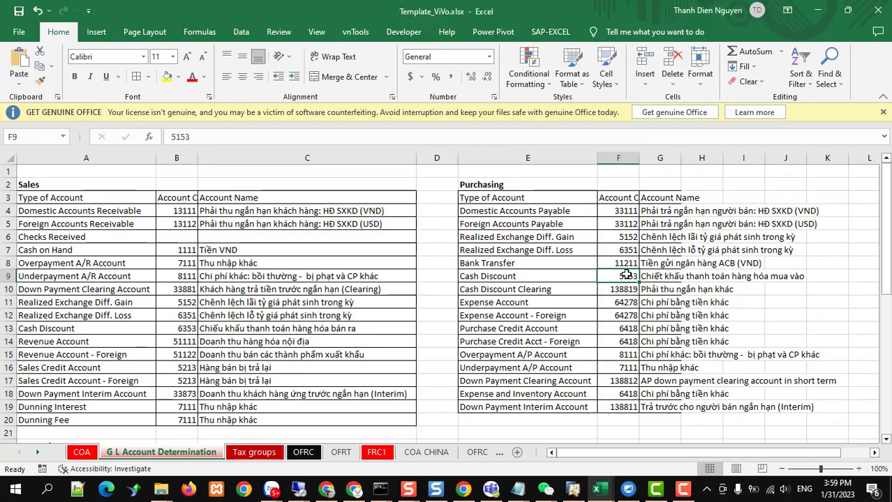
{"action": "key", "text": "ctrl+c"}
{"action": "key", "text": "alt+Tab"}
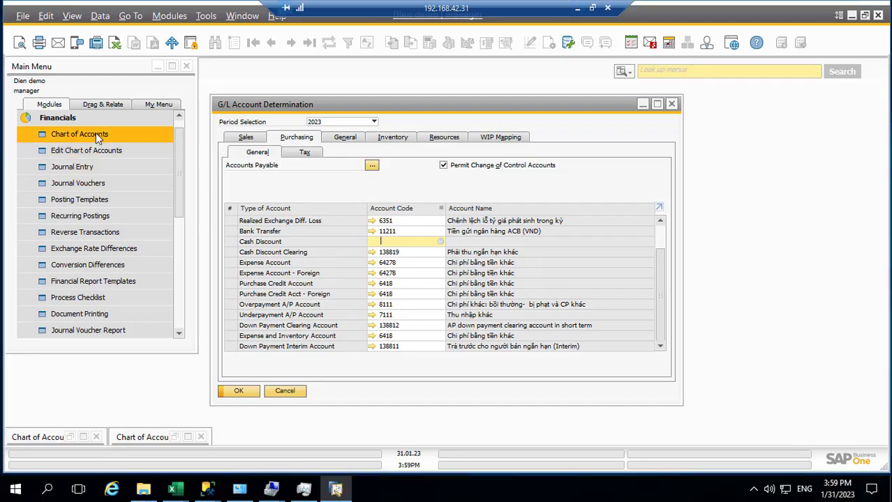
{"action": "left_click", "coordinate": [97, 134]}
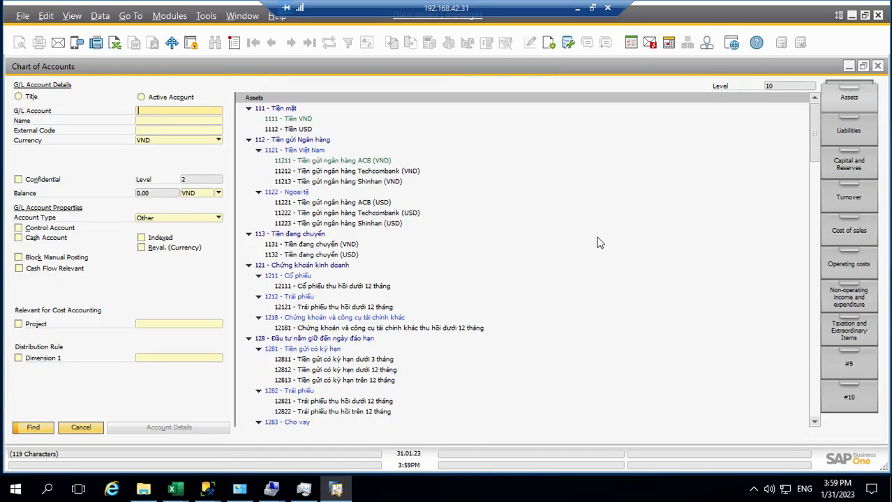
{"action": "left_click", "coordinate": [849, 198]}
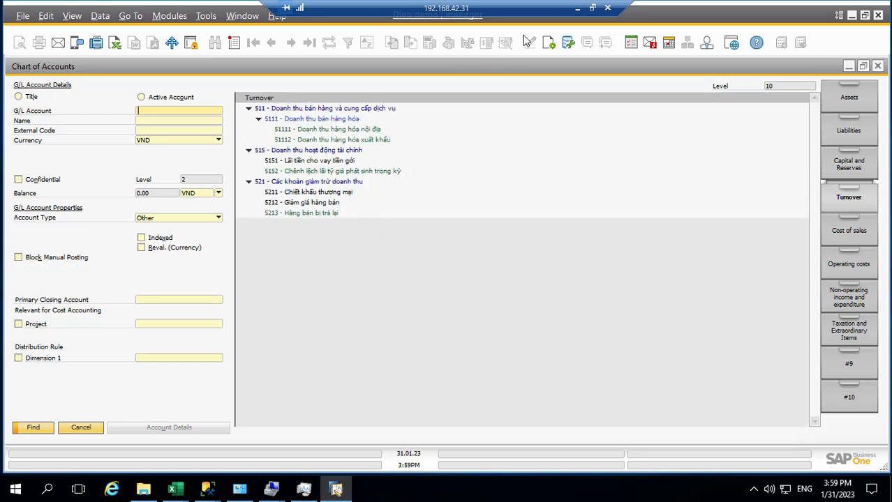
{"action": "left_click", "coordinate": [576, 8]}
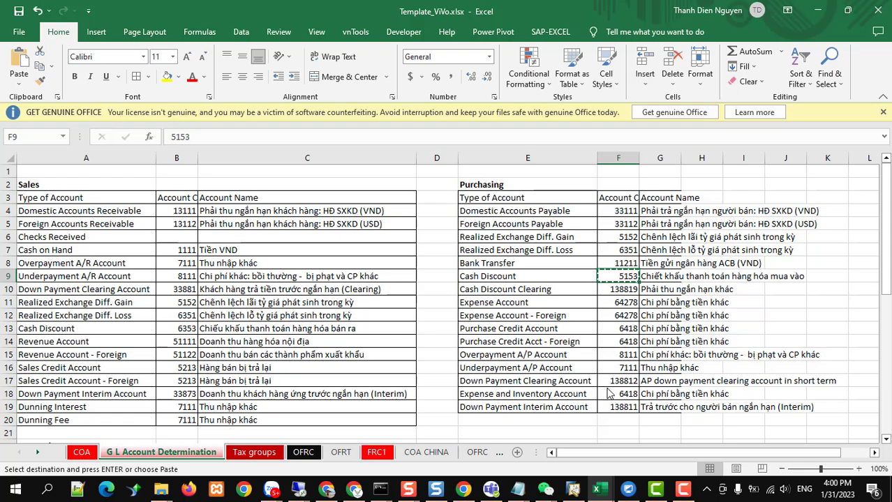
{"action": "key", "text": "alt+Tab"}
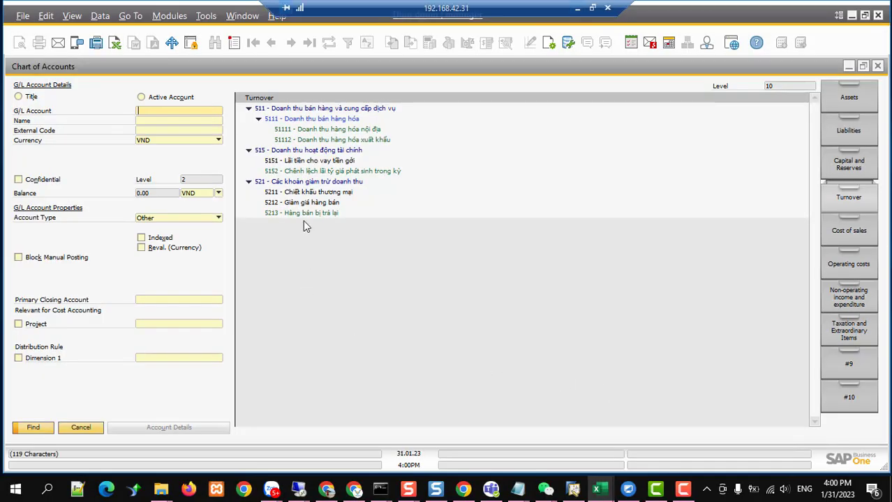
{"action": "key", "text": "alt+Tab"}
{"action": "left_click", "coordinate": [277, 172]}
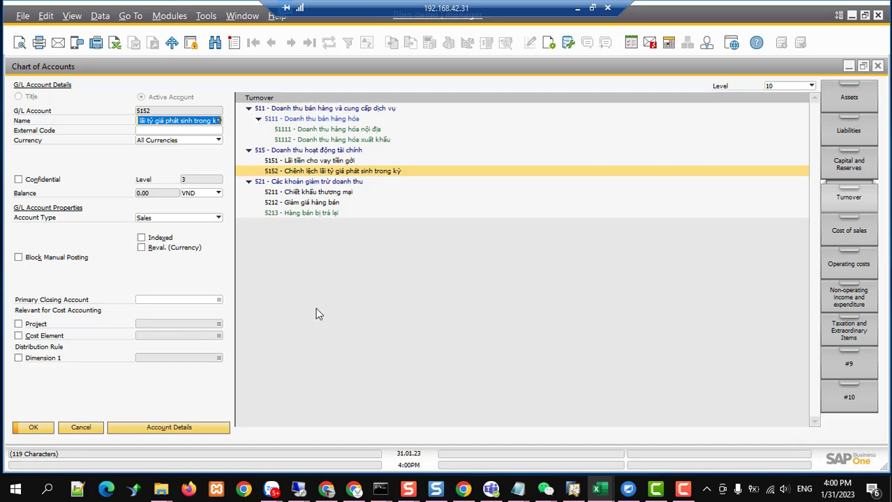
{"action": "left_click", "coordinate": [80, 428]}
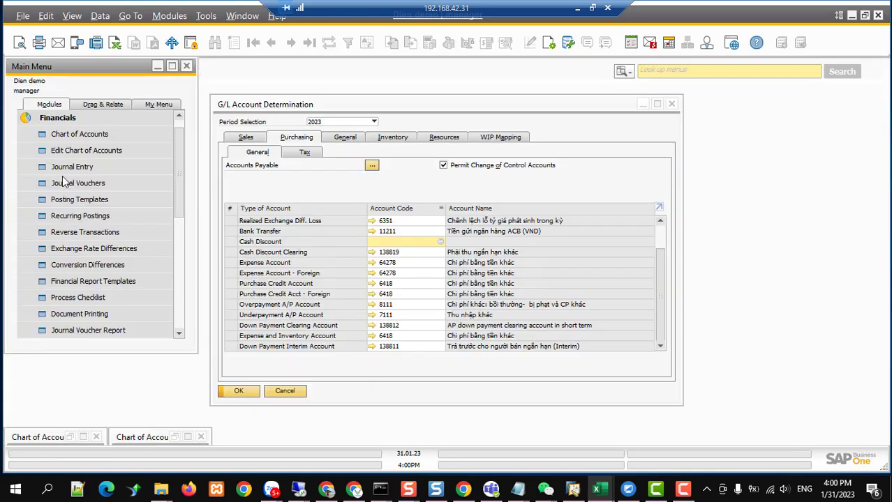
Edit the Chart of Accounts with all drawers selected and add account 5153 at the same level after turnover account 5152.
{"action": "left_click", "coordinate": [73, 148]}
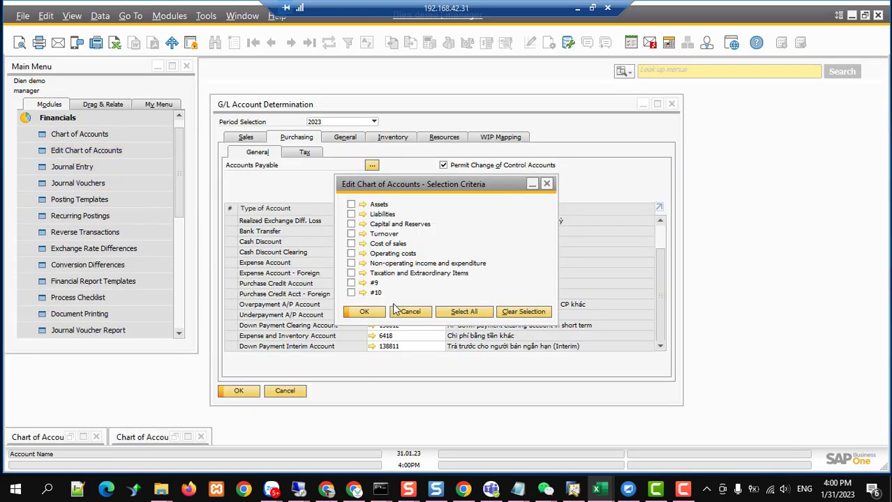
{"action": "left_click", "coordinate": [454, 313]}
{"action": "left_click", "coordinate": [364, 313]}
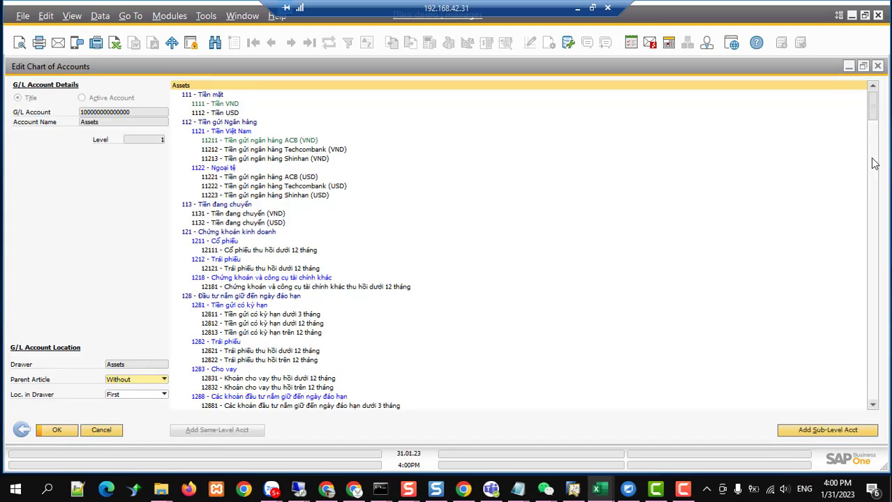
{"action": "left_click_drag", "start_coordinate": [872, 112], "coordinate": [885, 301]}
{"action": "left_click_drag", "start_coordinate": [872, 333], "coordinate": [890, 358]}
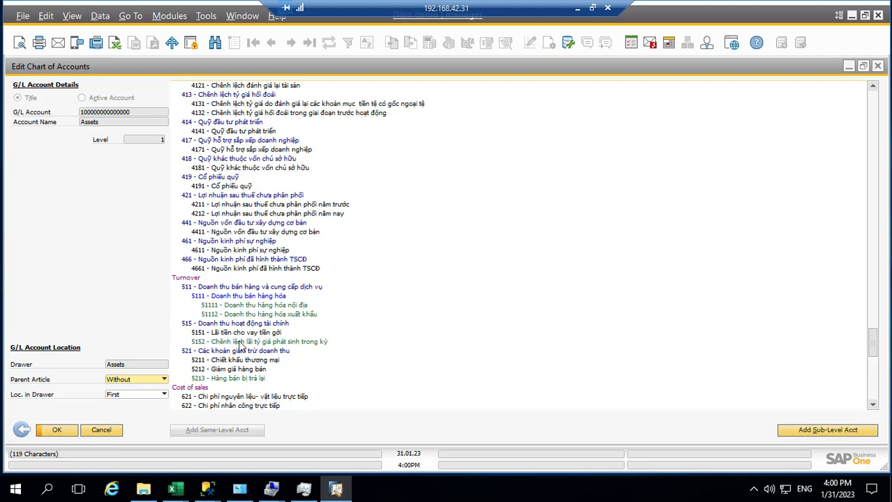
{"action": "left_click", "coordinate": [238, 343]}
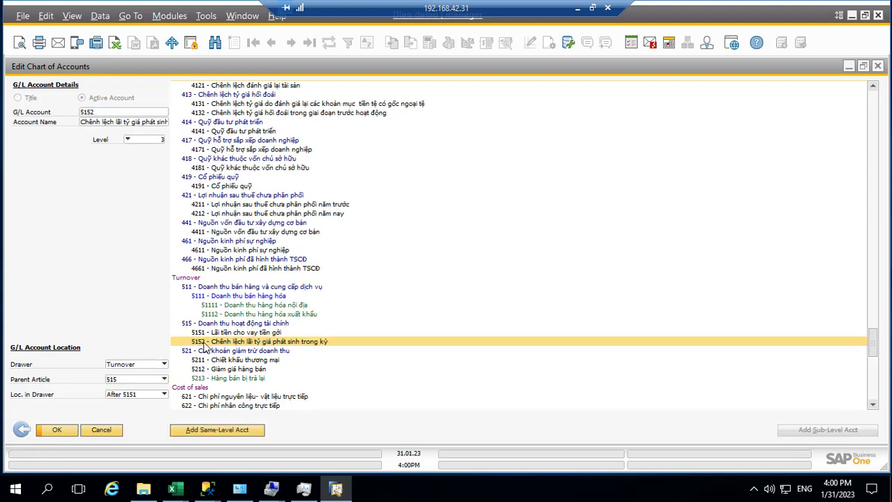
{"action": "left_click", "coordinate": [227, 427]}
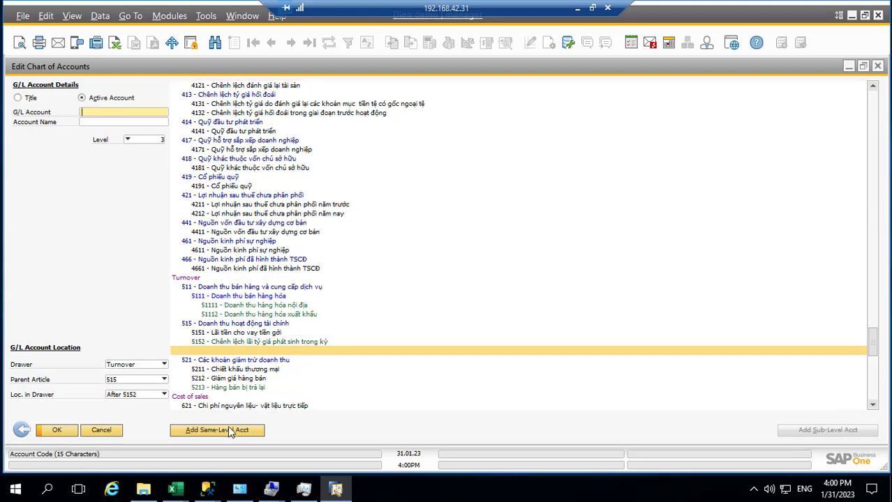
{"action": "key", "text": "ctrl+v"}
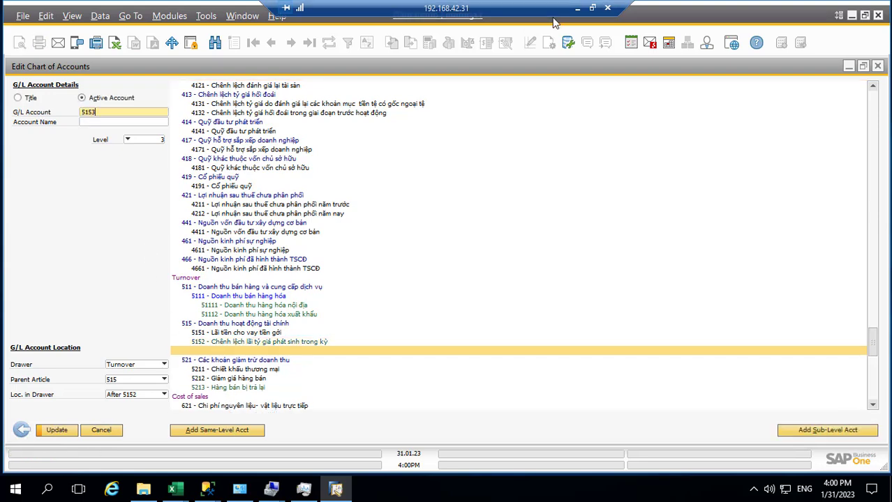
Copy the Purchasing Cash Discount account name from the Excel template into new account 5153's name, save it and close the chart editor.
{"action": "left_click", "coordinate": [577, 8]}
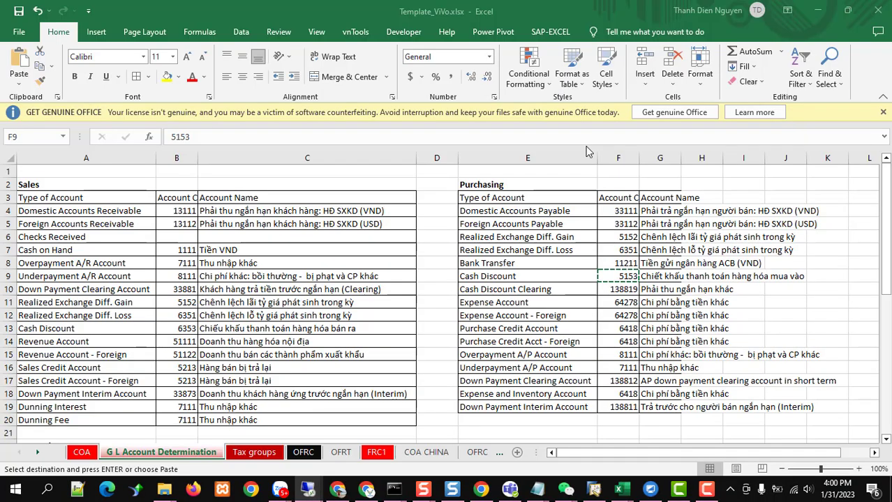
{"action": "left_click", "coordinate": [670, 276]}
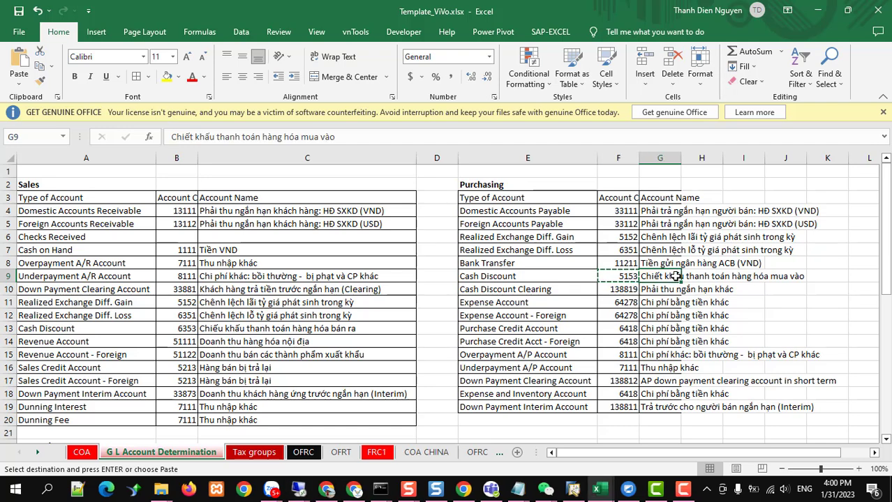
{"action": "key", "text": "ctrl+c"}
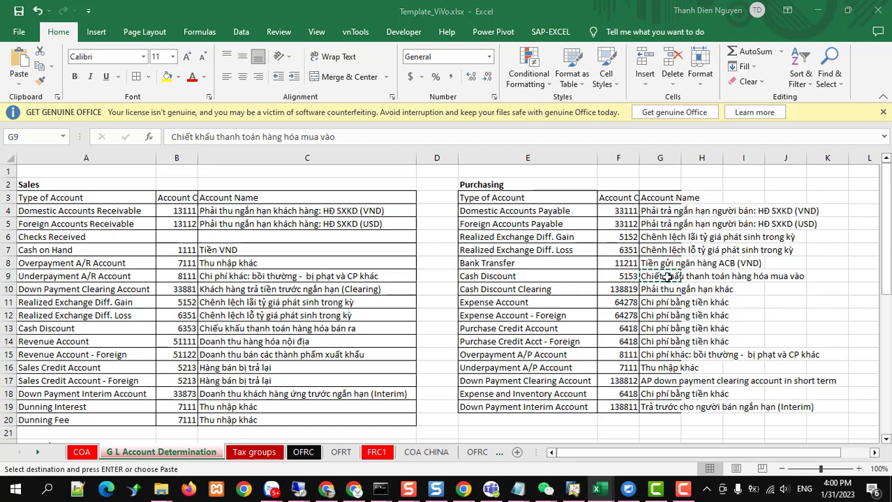
{"action": "key", "text": "alt+Tab"}
{"action": "left_click", "coordinate": [135, 122]}
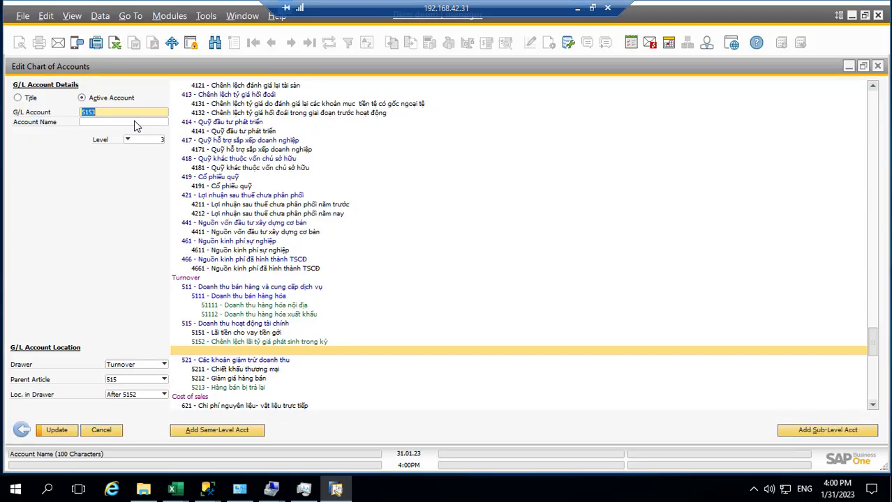
{"action": "key", "text": "ctrl+v"}
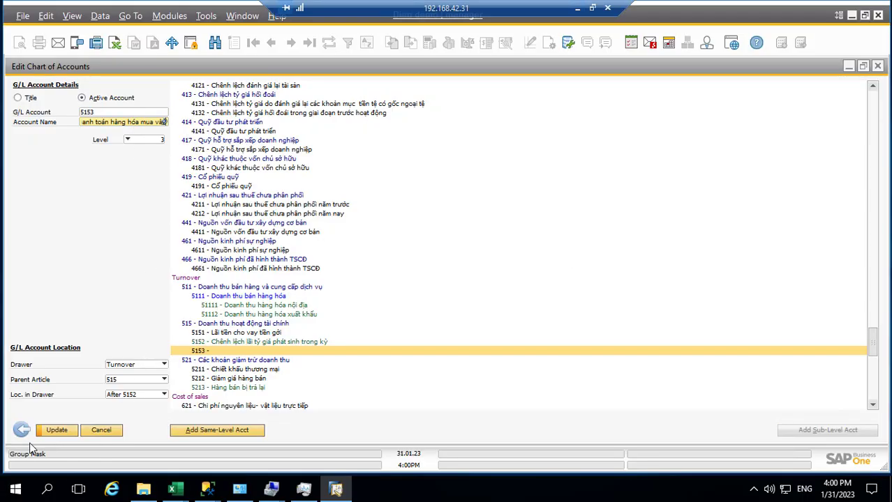
{"action": "left_click", "coordinate": [56, 431]}
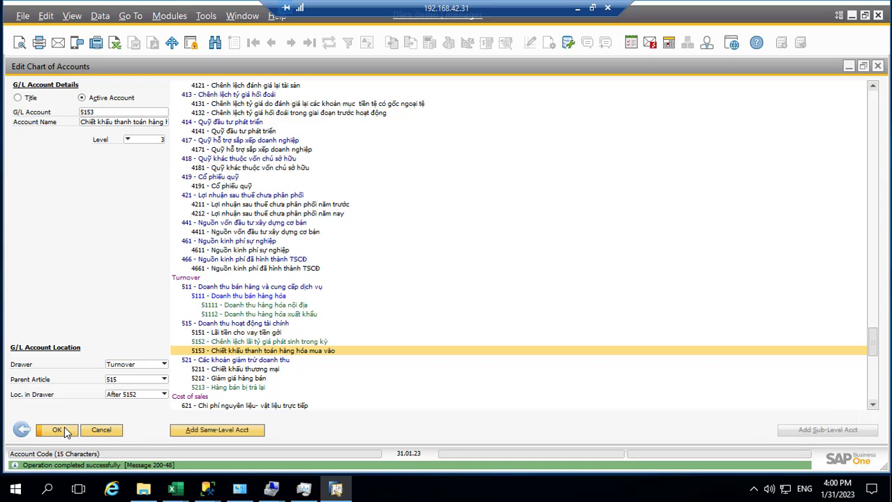
{"action": "left_click", "coordinate": [56, 430]}
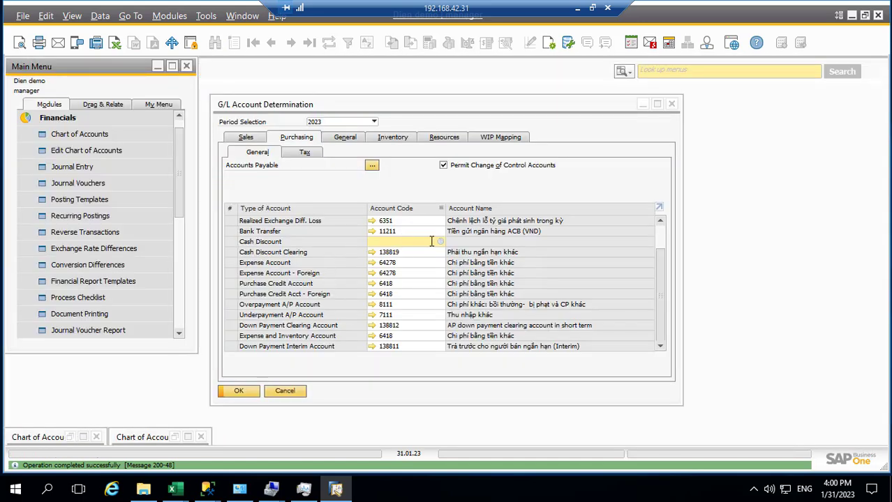
Set the Purchasing Cash Discount account to 5153 from the list of accounts and save the account determination.
{"action": "key", "text": "Tab"}
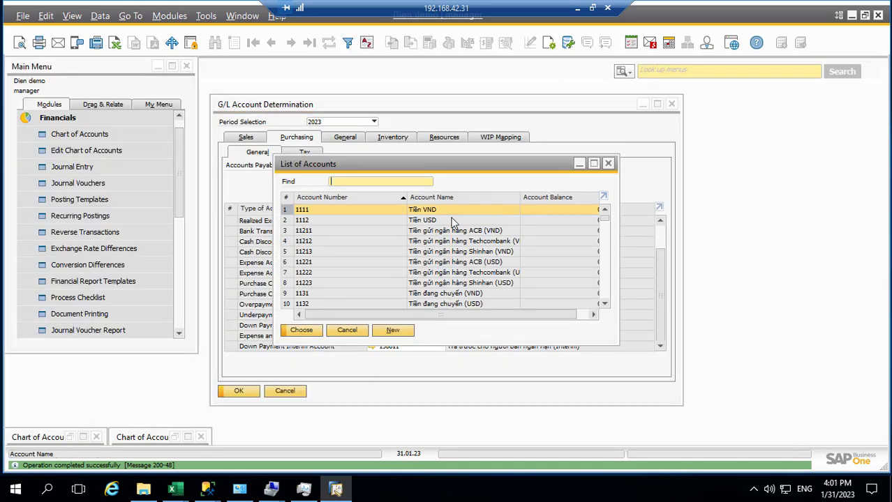
{"action": "type", "text": "51"}
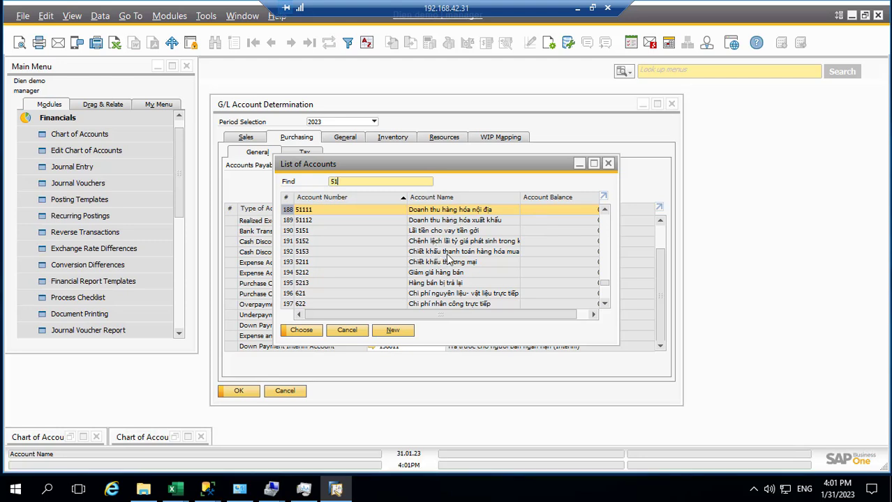
{"action": "left_click", "coordinate": [448, 252]}
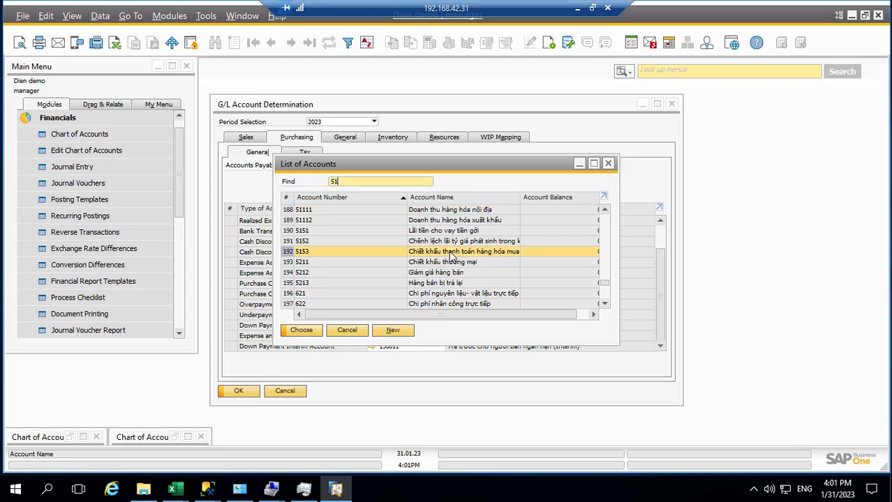
{"action": "left_click", "coordinate": [302, 331]}
{"action": "left_click", "coordinate": [239, 393]}
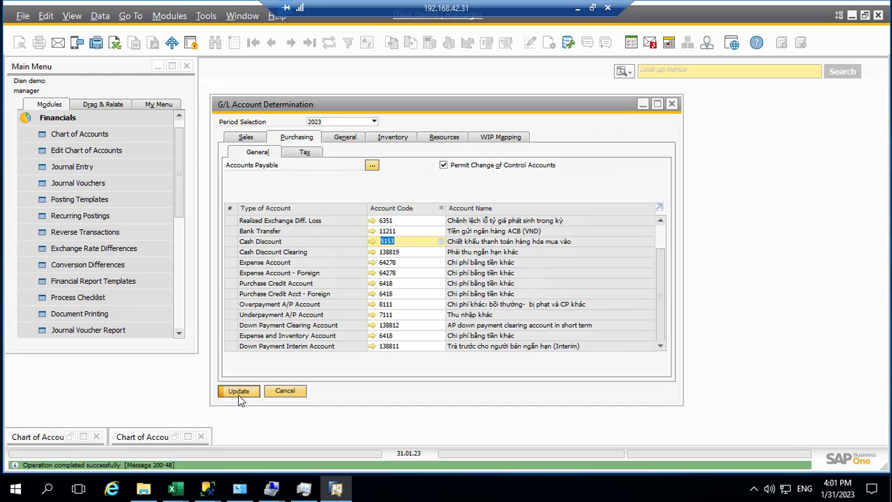
Show the General account determination and copy the Excel template's General codes for Credit Card Deposit Fee through Automatic Reconciliation Diff.
{"action": "left_click", "coordinate": [351, 141]}
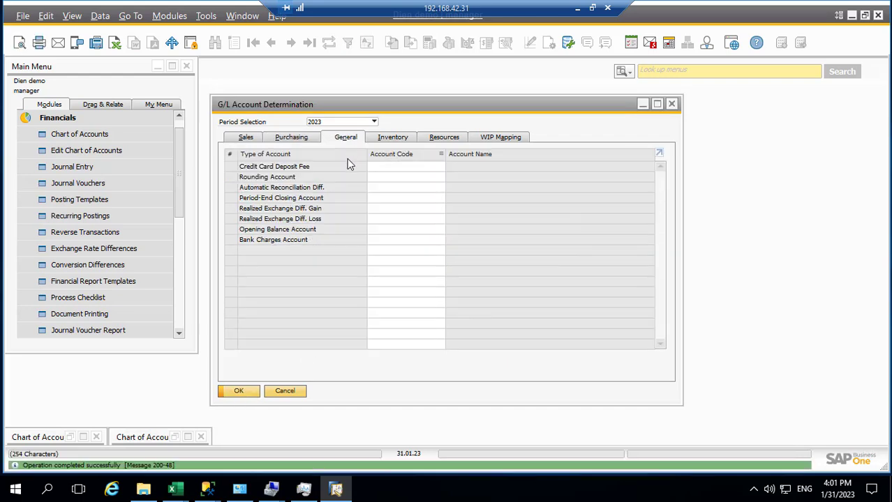
{"action": "left_click", "coordinate": [577, 7]}
{"action": "scroll", "coordinate": [307, 297], "scroll_direction": "down", "scroll_amount": 9}
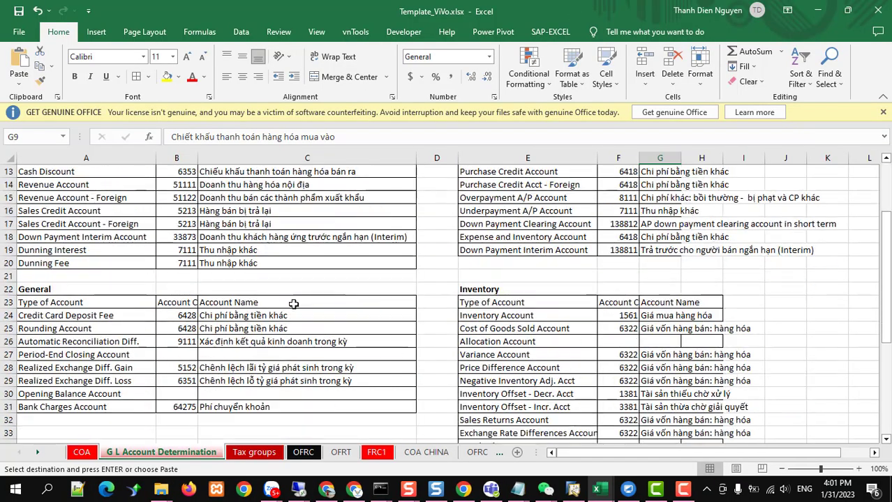
{"action": "scroll", "coordinate": [290, 307], "scroll_direction": "up", "scroll_amount": 3}
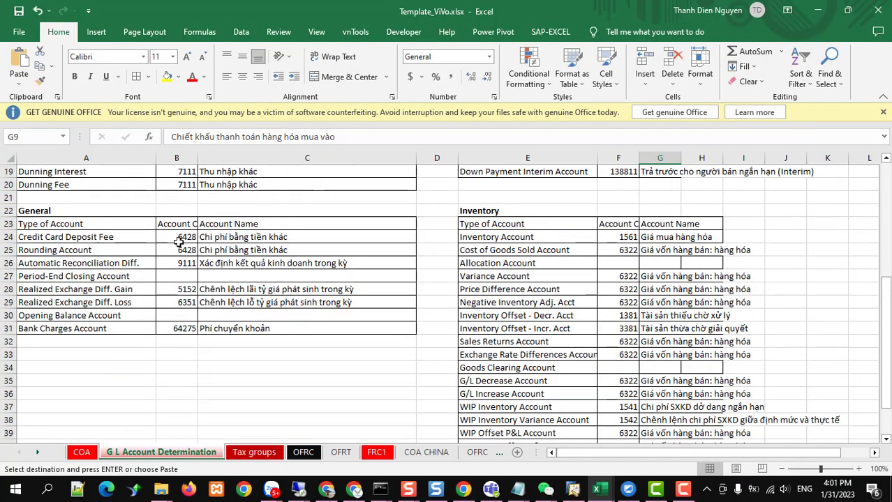
{"action": "left_click_drag", "start_coordinate": [179, 240], "coordinate": [187, 268]}
{"action": "key", "text": "ctrl+c"}
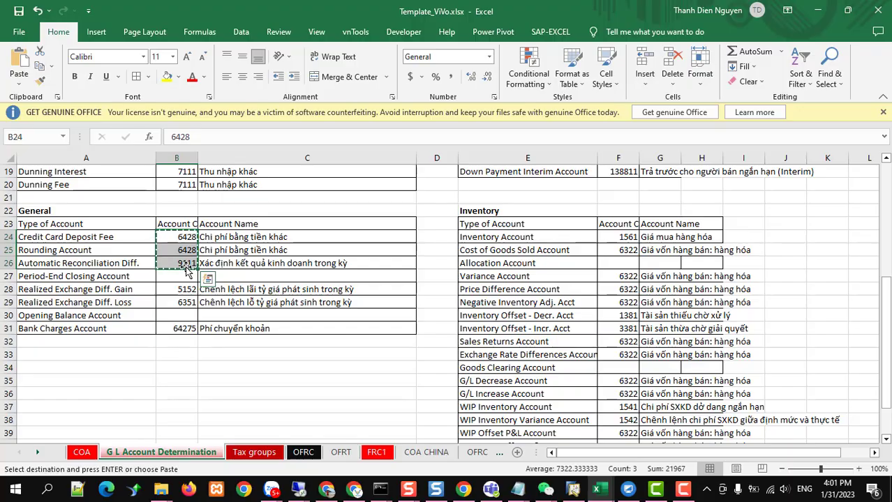
Paste the copied codes into SAP's General accounts starting from Credit Card Deposit Fee, and clear 9111 from Automatic Reconciliation Diff.
{"action": "key", "text": "alt+Tab"}
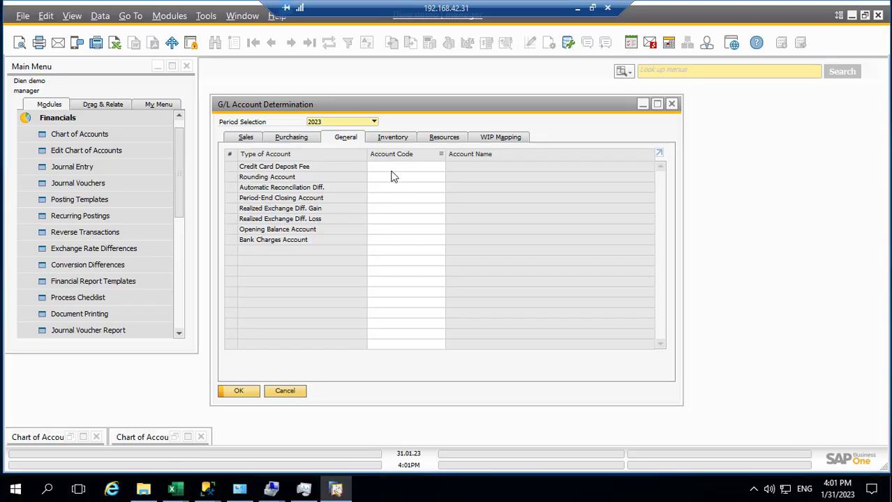
{"action": "left_click", "coordinate": [391, 167]}
{"action": "key", "text": "ctrl+v"}
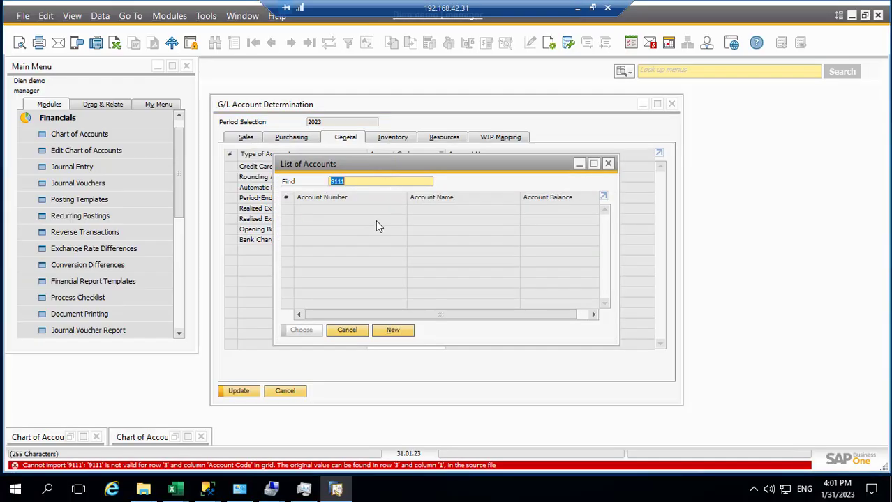
{"action": "left_click", "coordinate": [346, 332]}
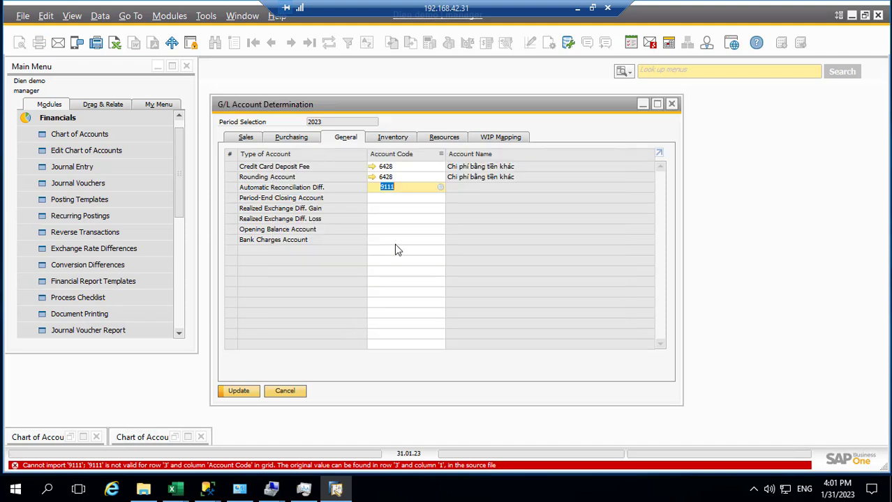
{"action": "key", "text": "BackSpace"}
Copy the template's General codes 5152 and 6351 into SAP's Realized Exchange Diff. Gain and Loss rows.
{"action": "left_click", "coordinate": [577, 8]}
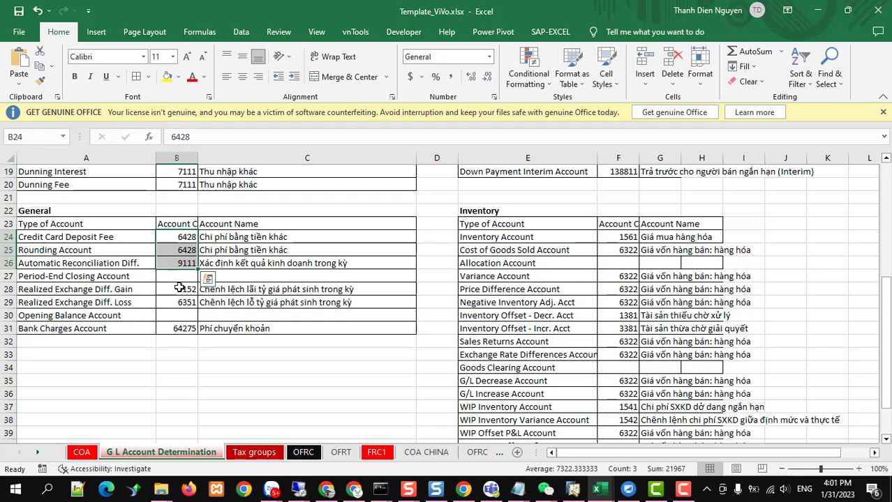
{"action": "left_click_drag", "start_coordinate": [180, 289], "coordinate": [179, 301]}
{"action": "key", "text": "ctrl+c"}
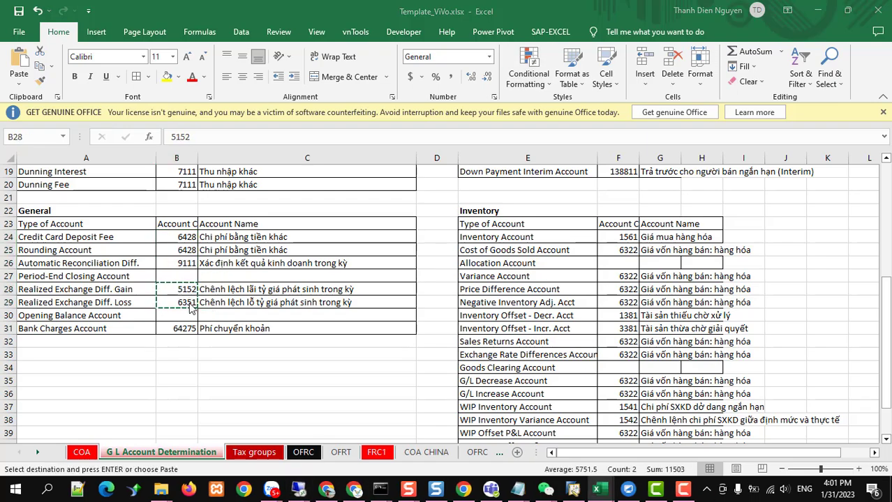
{"action": "key", "text": "alt+Tab"}
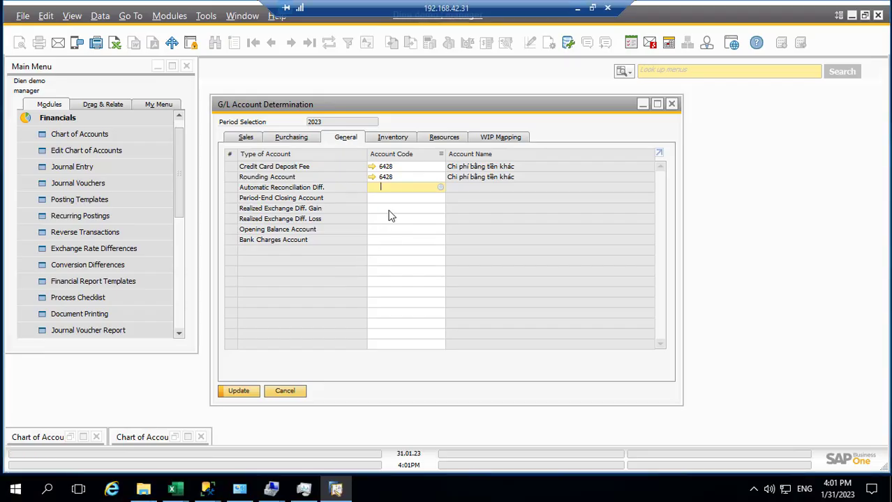
{"action": "left_click", "coordinate": [389, 199]}
{"action": "left_click", "coordinate": [388, 209]}
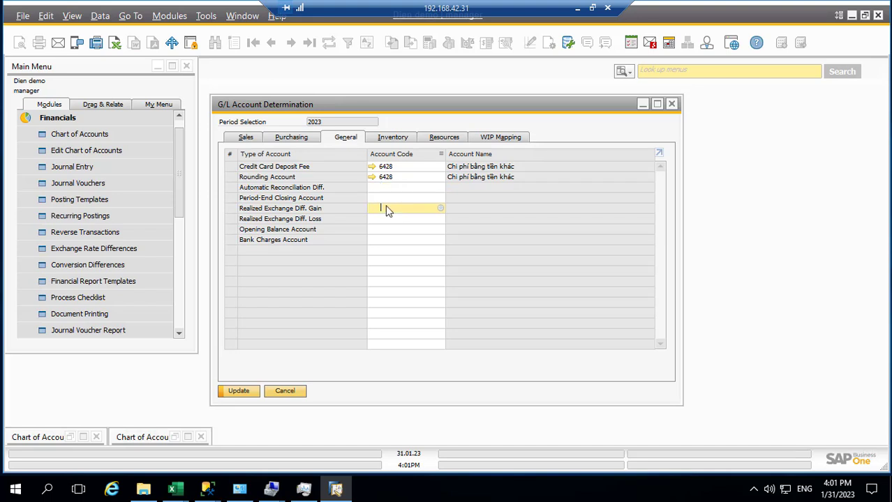
{"action": "key", "text": "ctrl+v"}
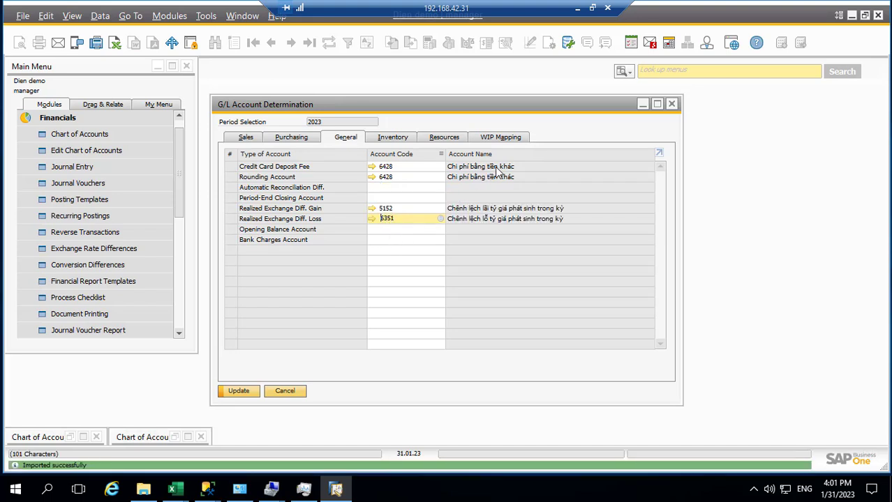
Copy the template's code 64275 into SAP's Bank Charges Account and save the General account determination.
{"action": "left_click", "coordinate": [577, 8]}
{"action": "left_click", "coordinate": [183, 329]}
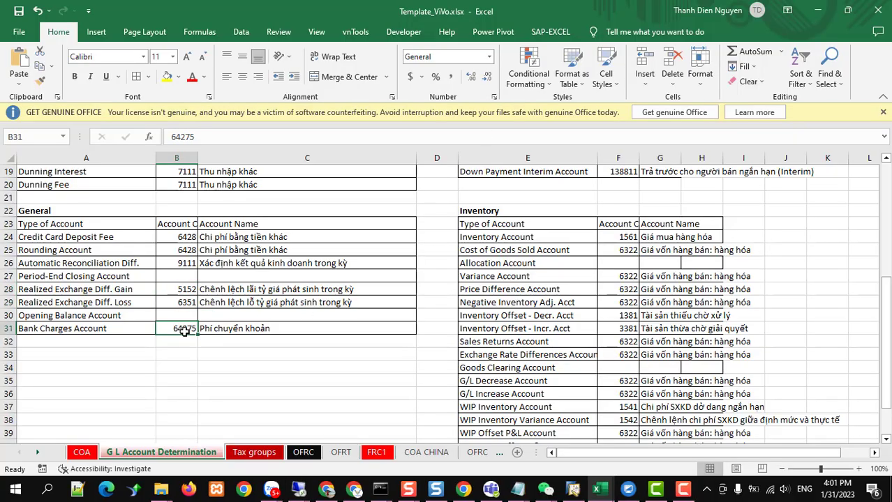
{"action": "key", "text": "ctrl+c"}
{"action": "key", "text": "alt+Tab"}
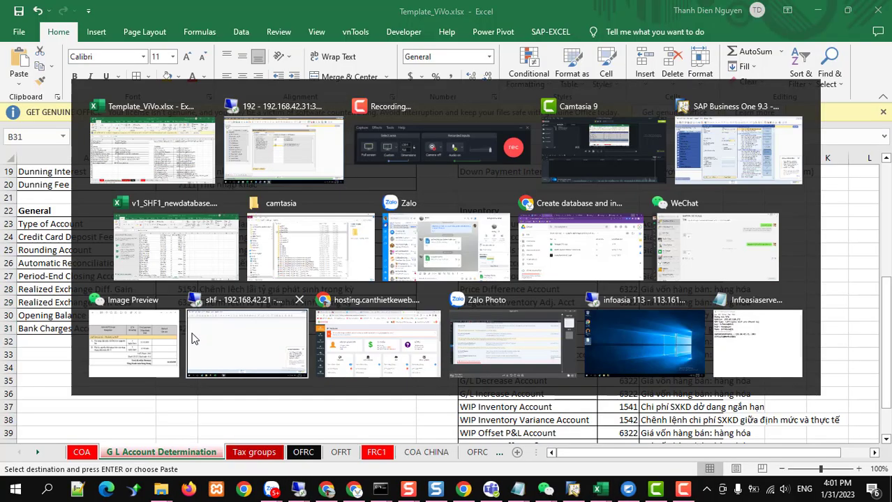
{"action": "left_click", "coordinate": [392, 241]}
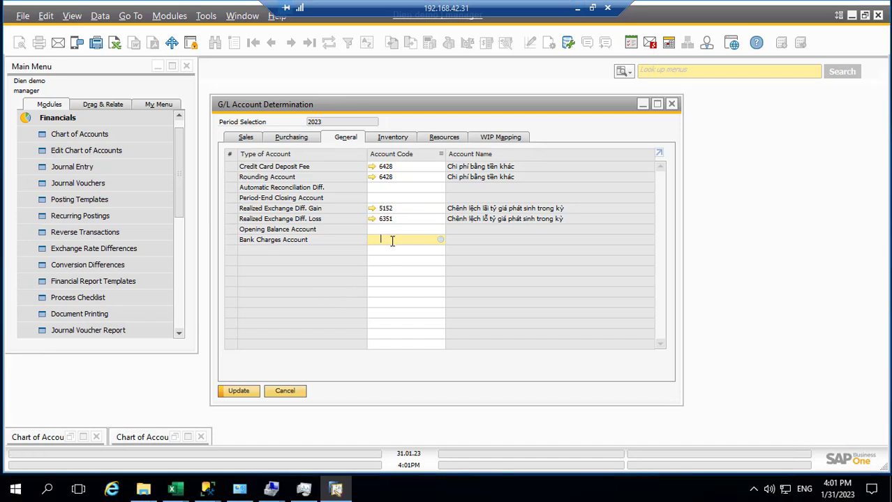
{"action": "left_click", "coordinate": [237, 390]}
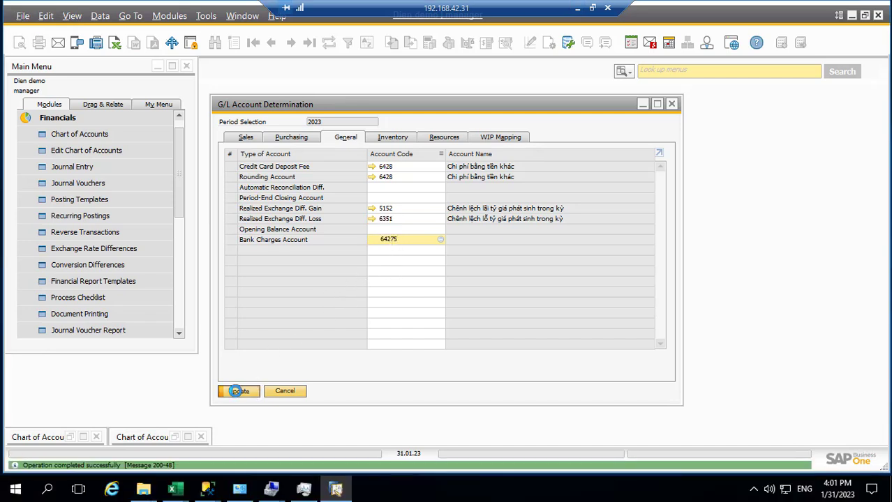
Copy the Automatic Reconciliation Diff. code 9111 from the Excel template's General table and return to SAP Business One.
{"action": "left_click", "coordinate": [577, 8]}
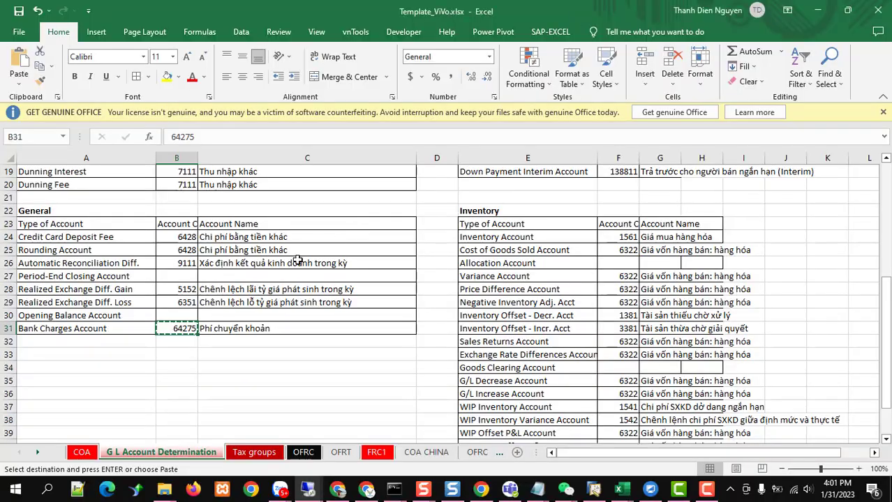
{"action": "left_click", "coordinate": [182, 264]}
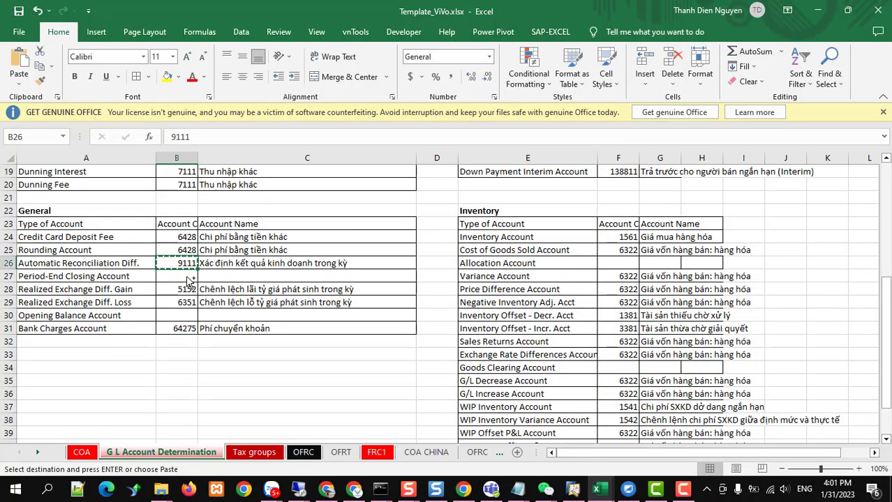
{"action": "key", "text": "alt+Tab"}
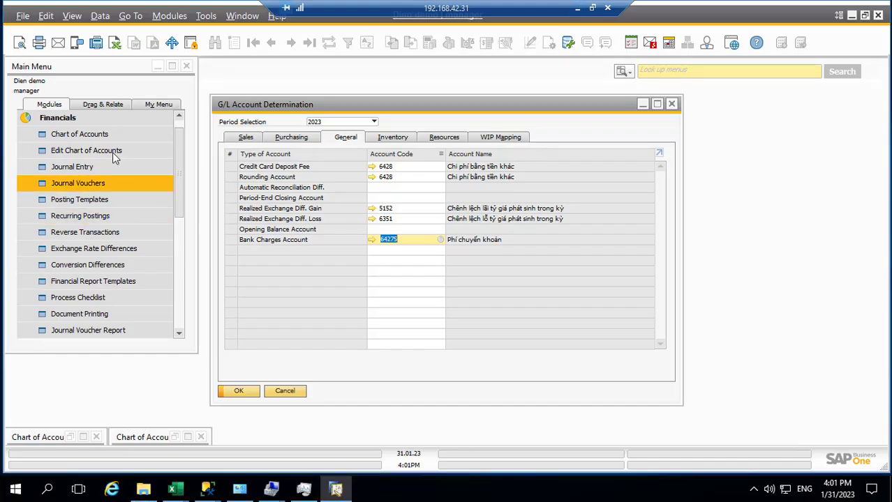
Open the chart of accounts for editing and select account 911 under Taxation and Extraordinary Items.
{"action": "left_click", "coordinate": [87, 150]}
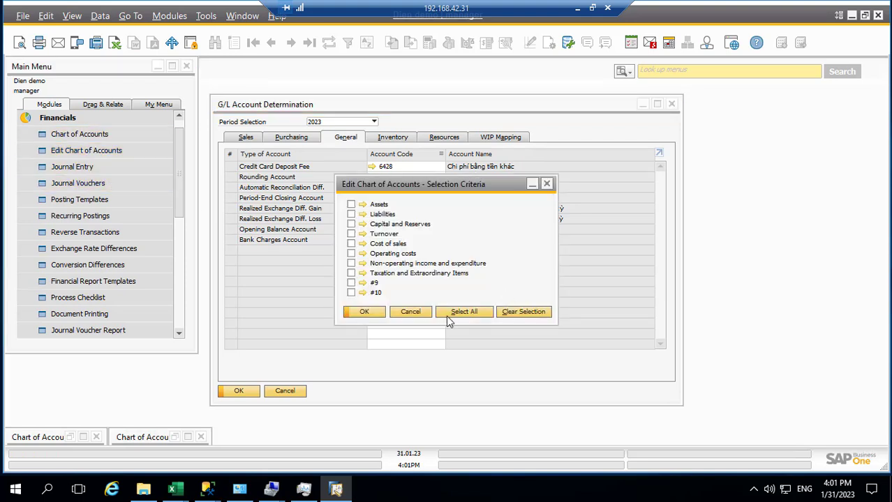
{"action": "left_click", "coordinate": [363, 314]}
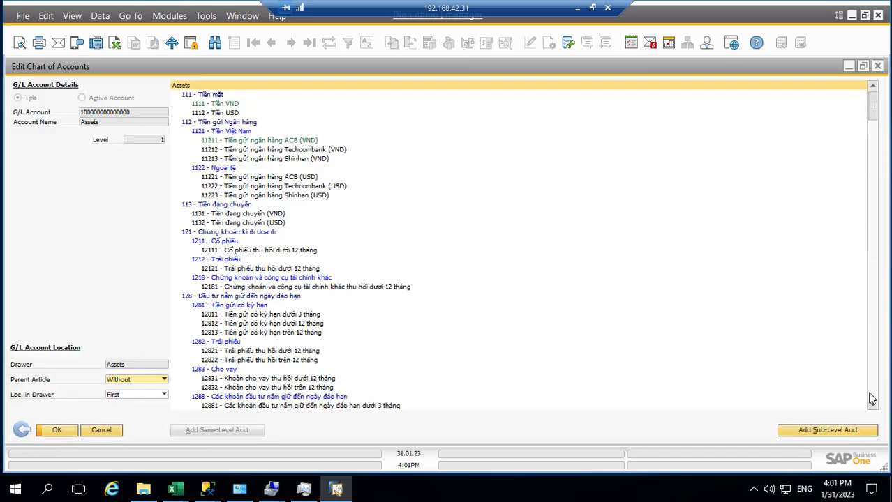
{"action": "left_click_drag", "start_coordinate": [875, 126], "coordinate": [879, 396]}
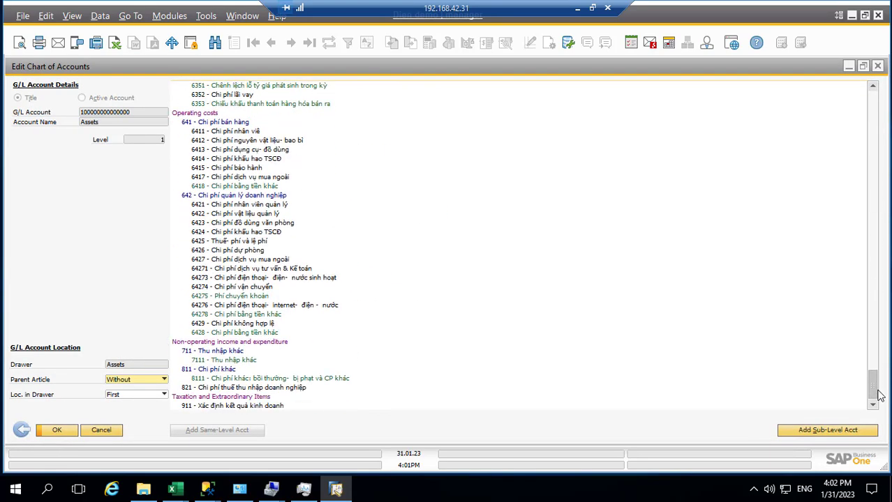
{"action": "scroll", "coordinate": [286, 402], "scroll_direction": "down", "scroll_amount": 1}
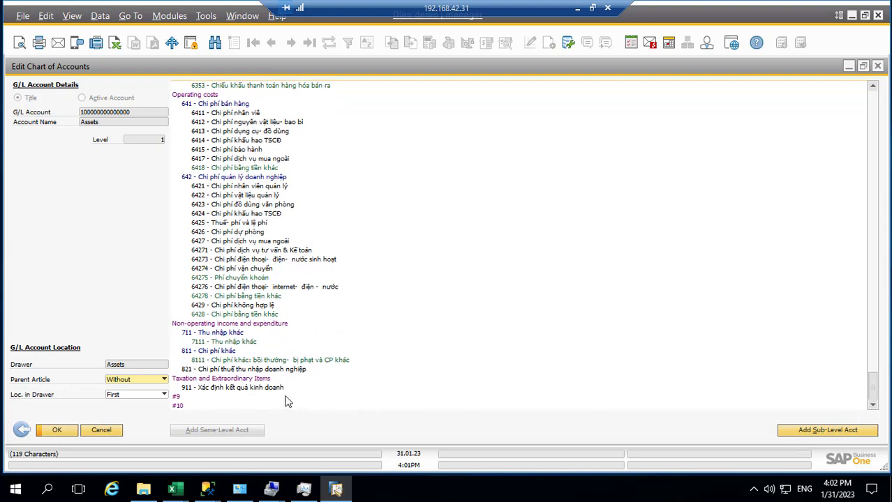
{"action": "left_click", "coordinate": [257, 388]}
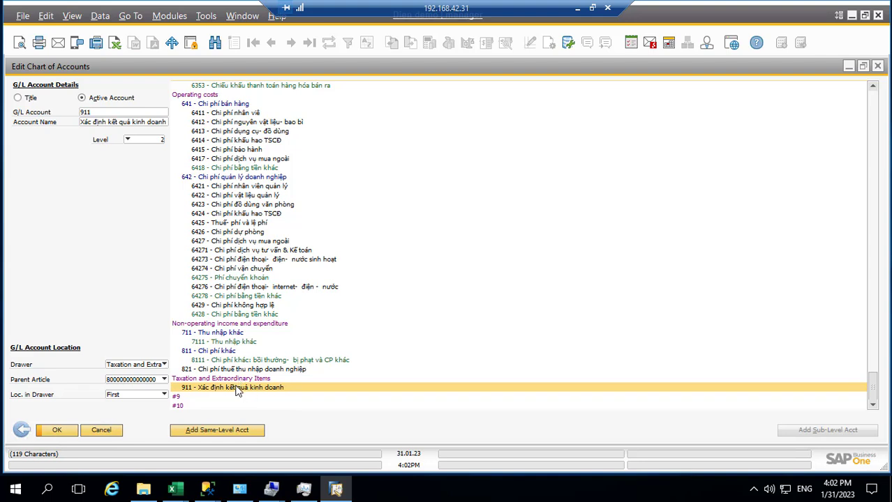
Change the selected account's G/L account code to 9111, checking it against the template, then save and close the chart.
{"action": "left_click", "coordinate": [102, 112]}
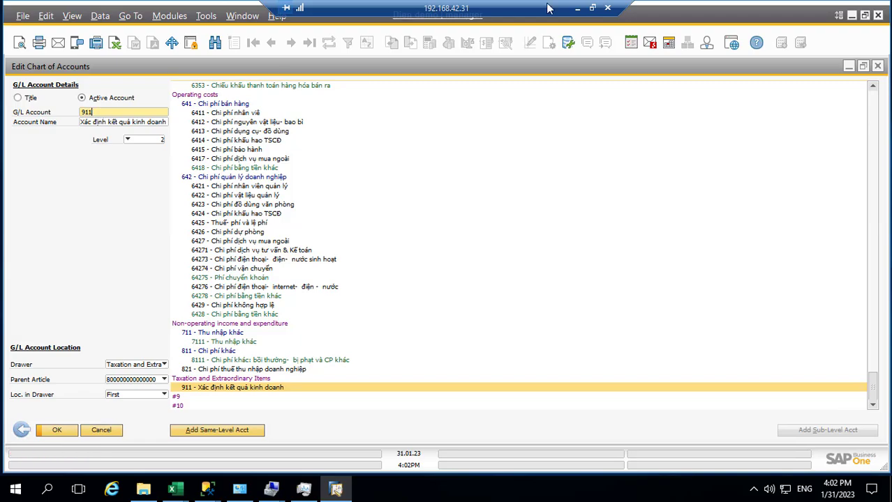
{"action": "left_click", "coordinate": [576, 11]}
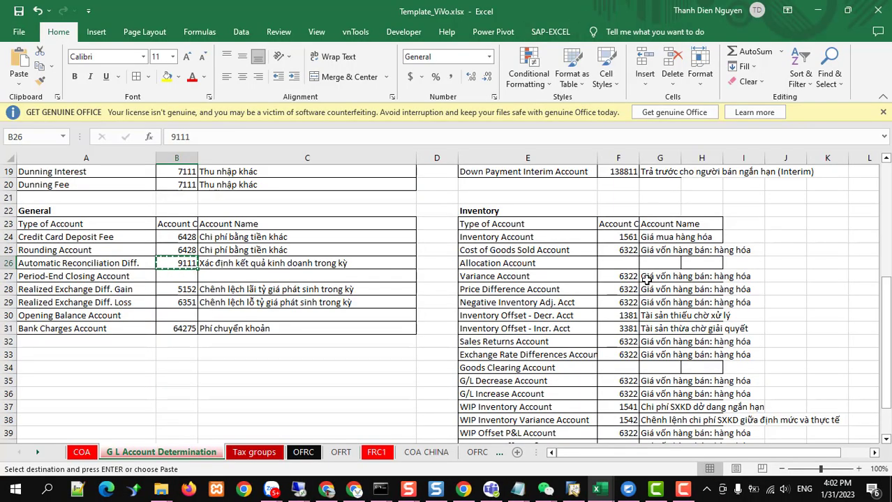
{"action": "scroll", "coordinate": [659, 302], "scroll_direction": "down", "scroll_amount": 6}
{"action": "scroll", "coordinate": [659, 303], "scroll_direction": "up", "scroll_amount": 4}
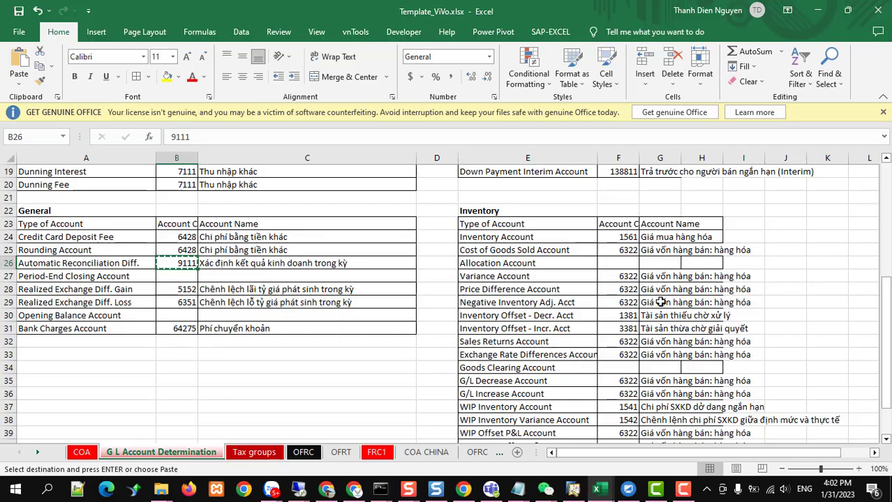
{"action": "key", "text": "alt+Tab"}
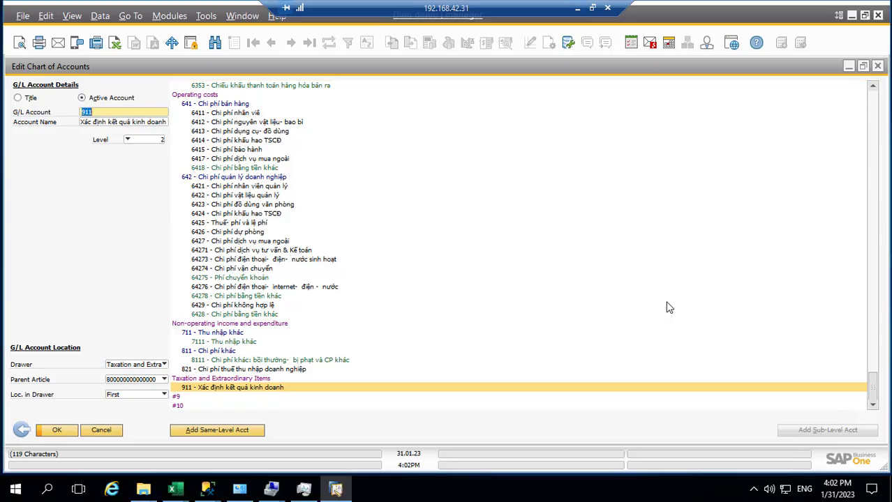
{"action": "type", "text": "1"}
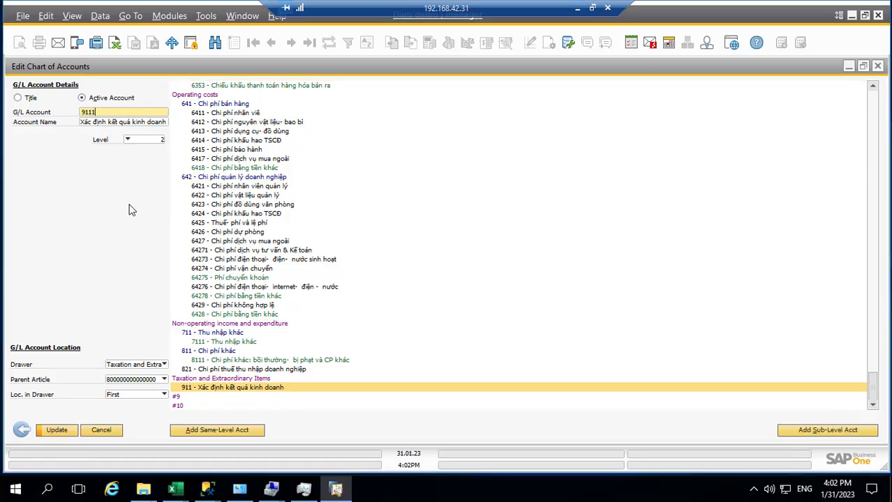
{"action": "left_click", "coordinate": [60, 428]}
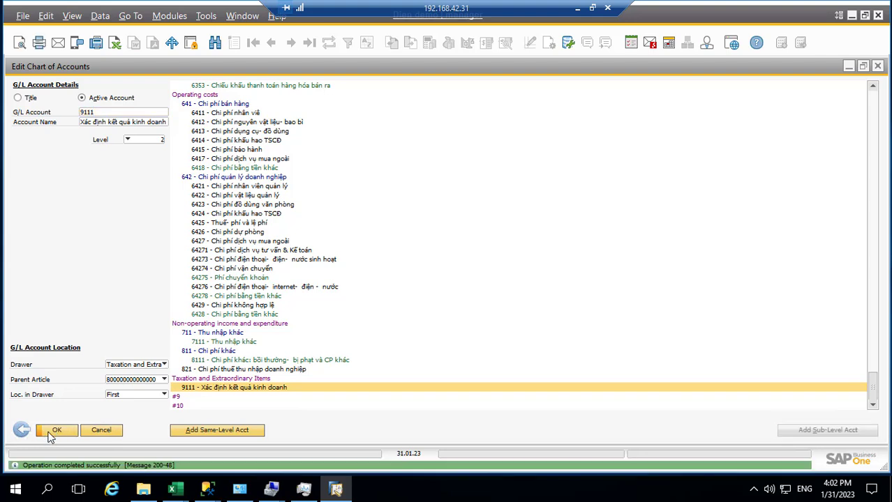
{"action": "left_click", "coordinate": [53, 431]}
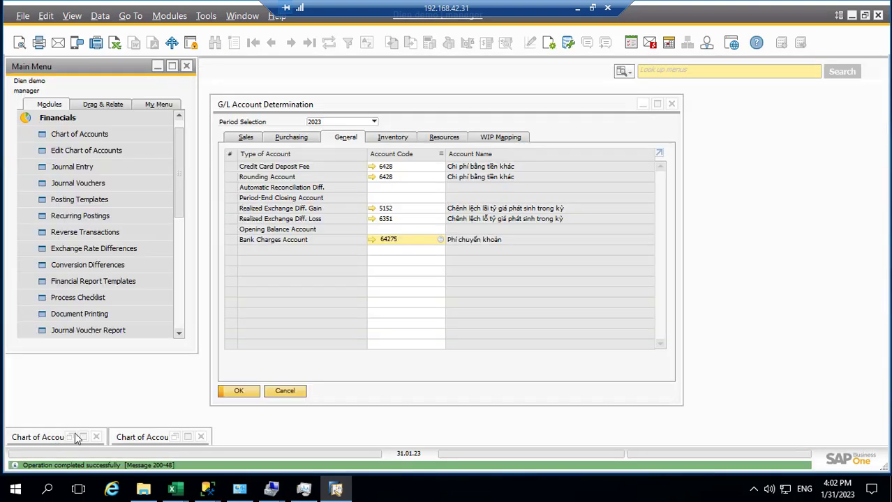
Set Automatic Reconciliation Diff. to 9111 in the General account determination and save the change.
{"action": "left_click", "coordinate": [394, 190]}
{"action": "type", "text": "9111"}
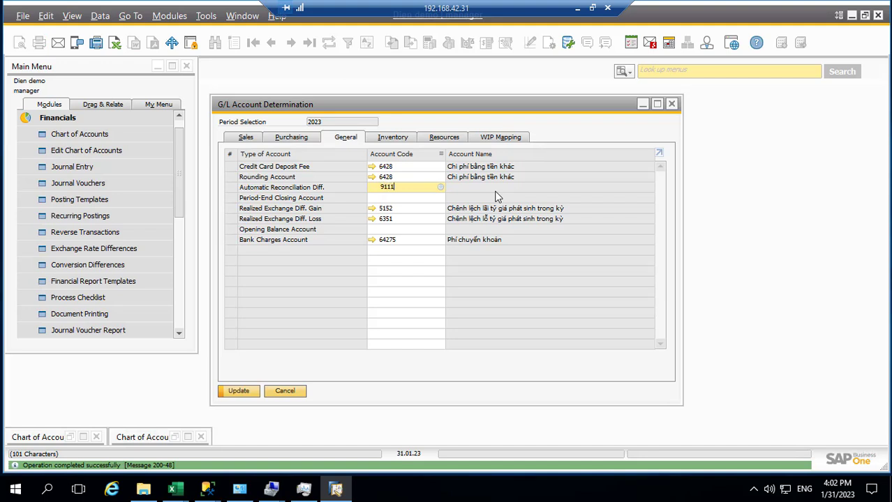
{"action": "key", "text": "Tab"}
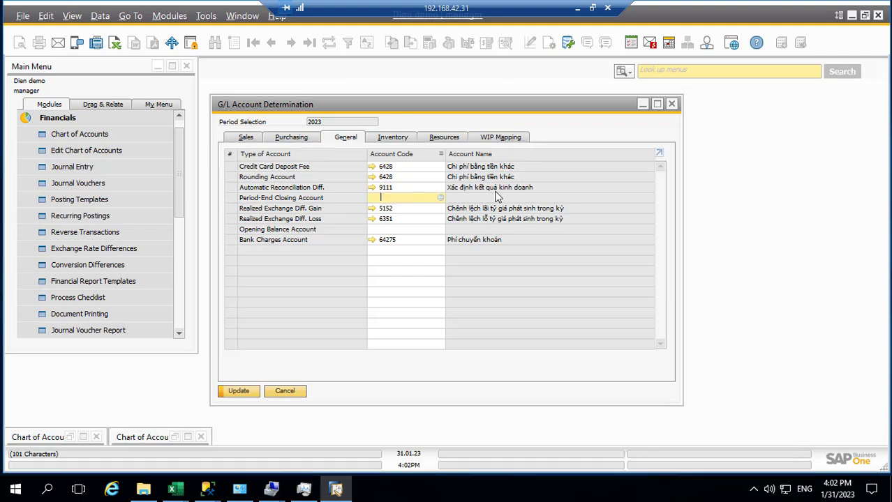
{"action": "left_click", "coordinate": [231, 393]}
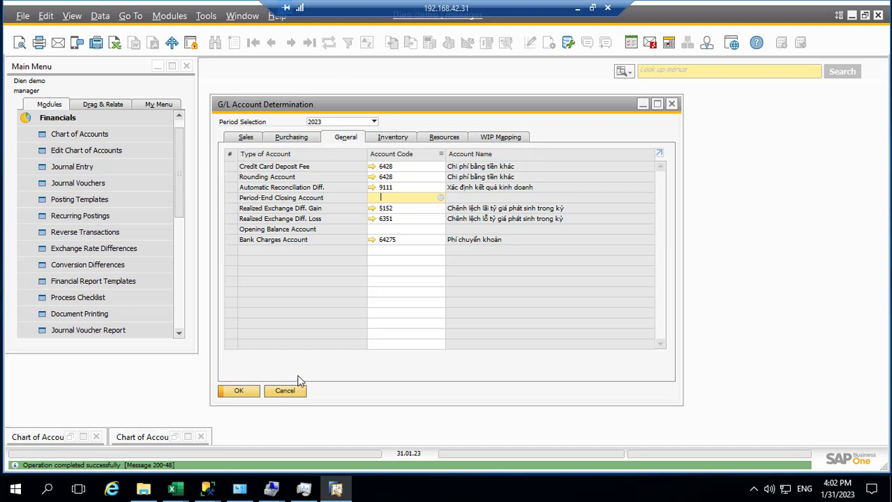
Check the Excel template's codes for Period-End Closing Account and Opening Balance Account against SAP's General accounts.
{"action": "left_click", "coordinate": [578, 8]}
{"action": "key", "text": "alt+Tab"}
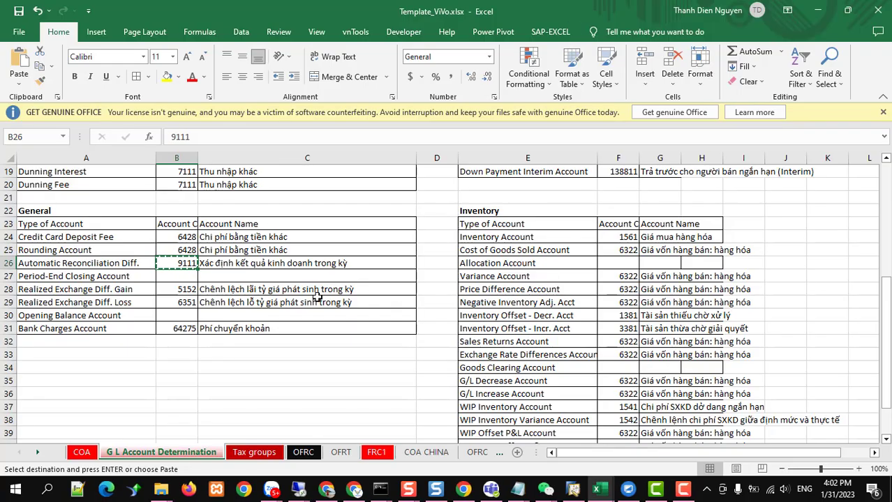
{"action": "left_click", "coordinate": [189, 277]}
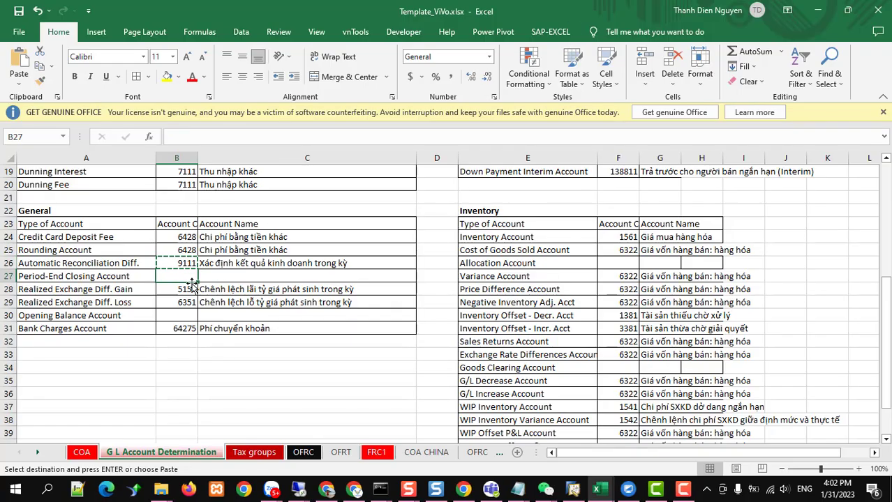
{"action": "left_click", "coordinate": [180, 315]}
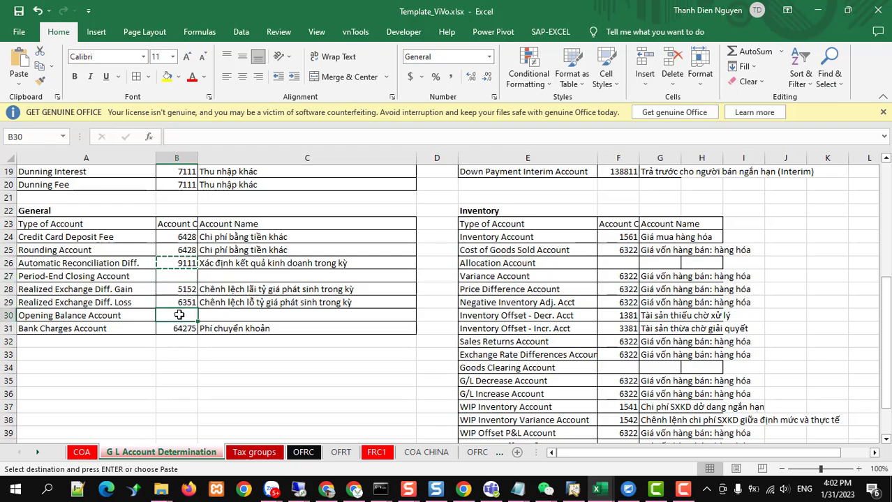
{"action": "key", "text": "alt+Tab"}
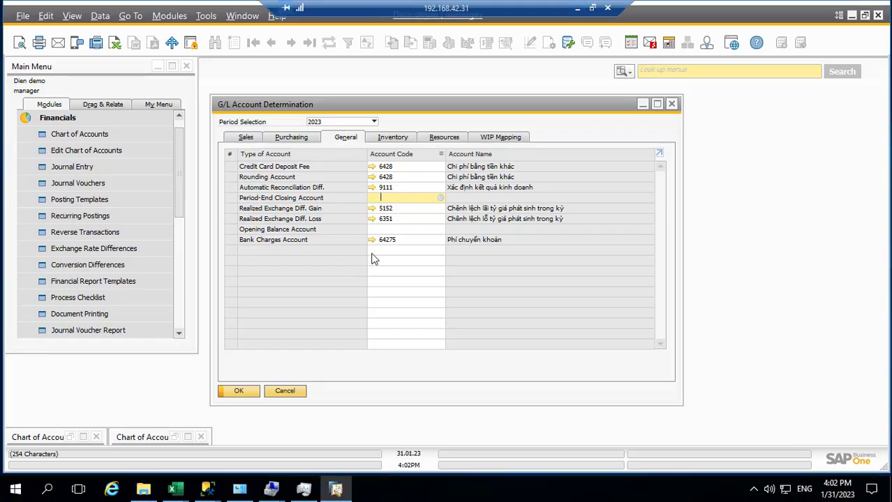
Show the Inventory account determination and copy the template's codes 1561 and 6322 into Inventory Account and Cost of Goods Sold Account.
{"action": "left_click", "coordinate": [393, 139]}
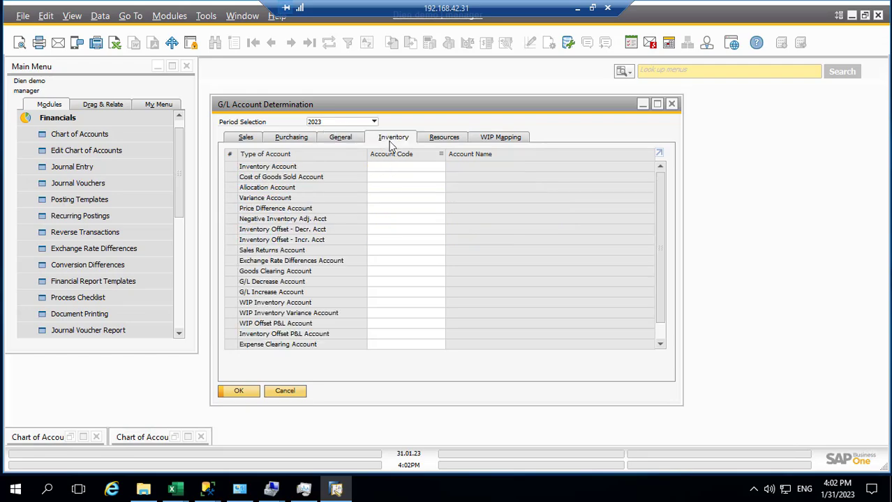
{"action": "left_click", "coordinate": [577, 10]}
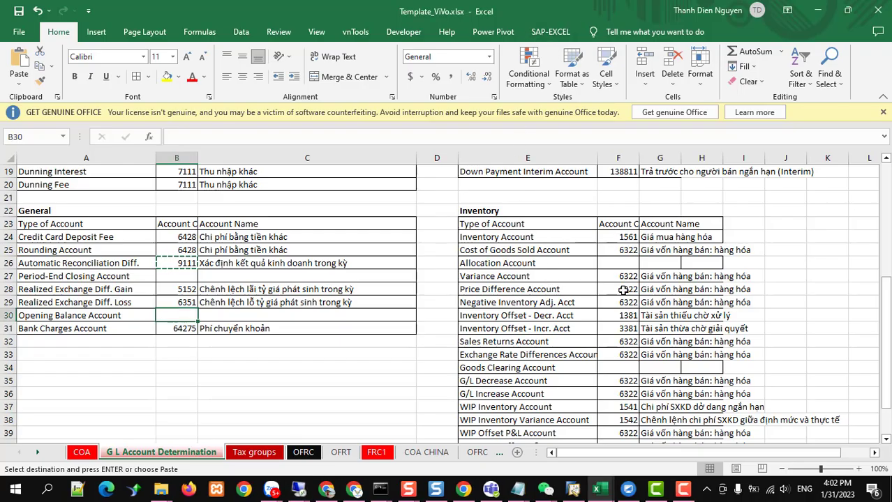
{"action": "left_click_drag", "start_coordinate": [618, 237], "coordinate": [622, 249]}
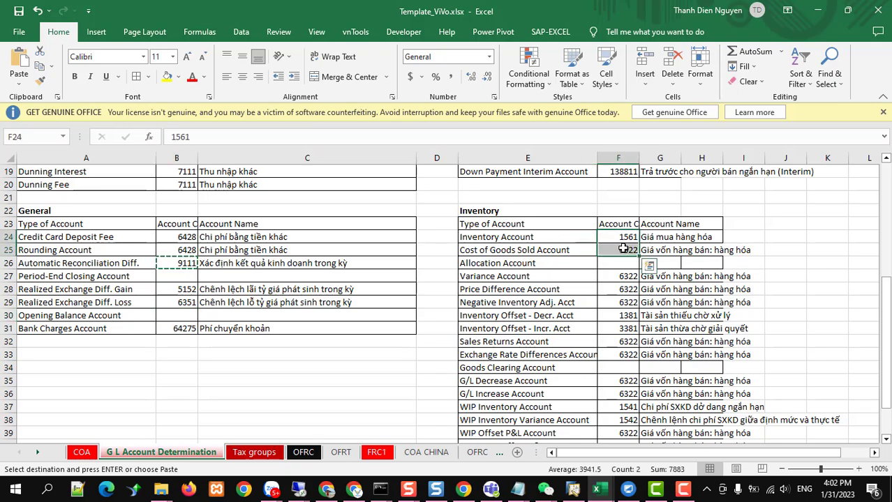
{"action": "key", "text": "ctrl+c"}
{"action": "key", "text": "alt+Tab"}
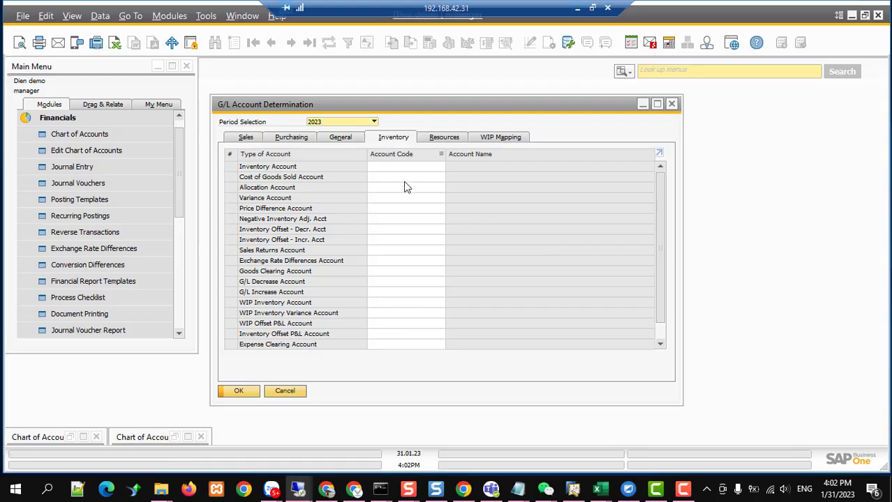
{"action": "left_click", "coordinate": [391, 168]}
{"action": "key", "text": "ctrl+v"}
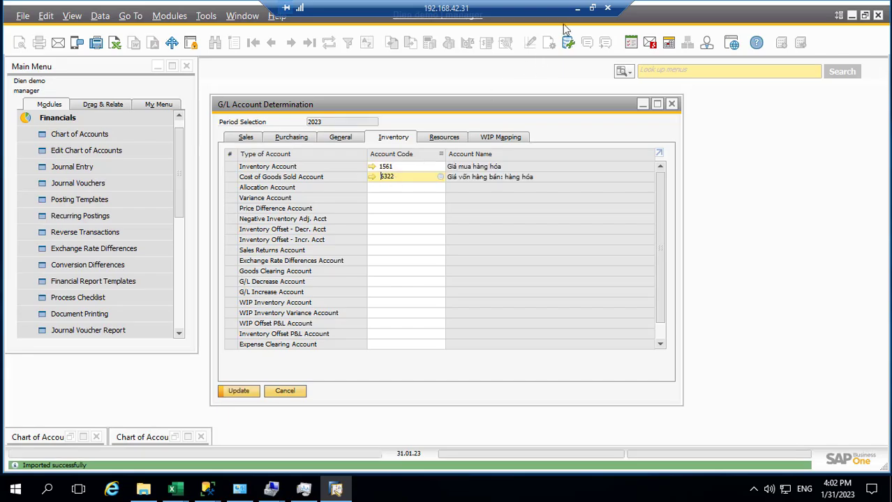
Copy the template's Inventory codes for Variance Account through Exchange Rate Differences Account into the matching SAP rows.
{"action": "left_click", "coordinate": [577, 7]}
{"action": "left_click_drag", "start_coordinate": [616, 278], "coordinate": [622, 346]}
{"action": "key", "text": "ctrl+c"}
{"action": "key", "text": "alt+Tab"}
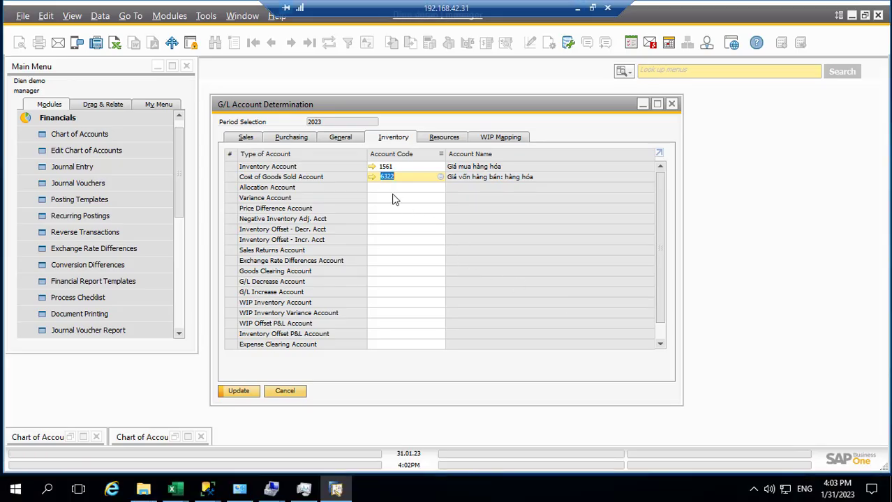
{"action": "left_click", "coordinate": [395, 200]}
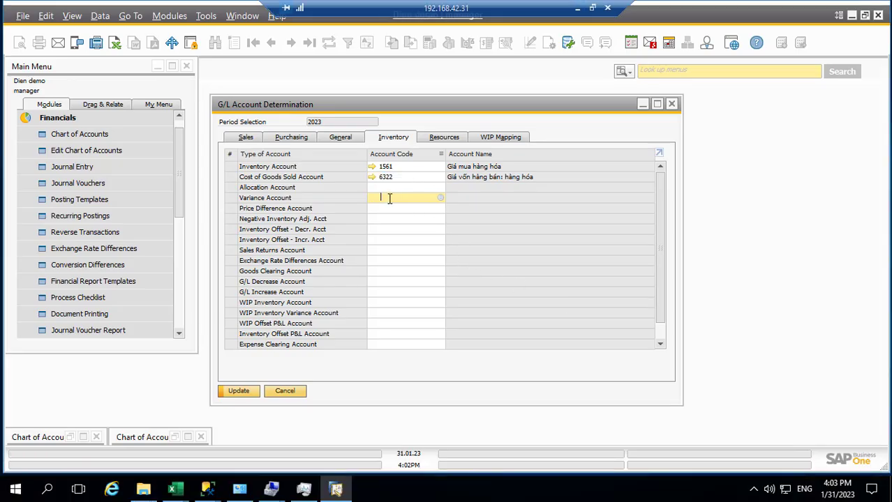
{"action": "key", "text": "ctrl+v"}
Copy the template's codes for G/L Decrease Account through Shipped Goods Account into the matching SAP Inventory rows and return to Excel.
{"action": "left_click", "coordinate": [578, 14]}
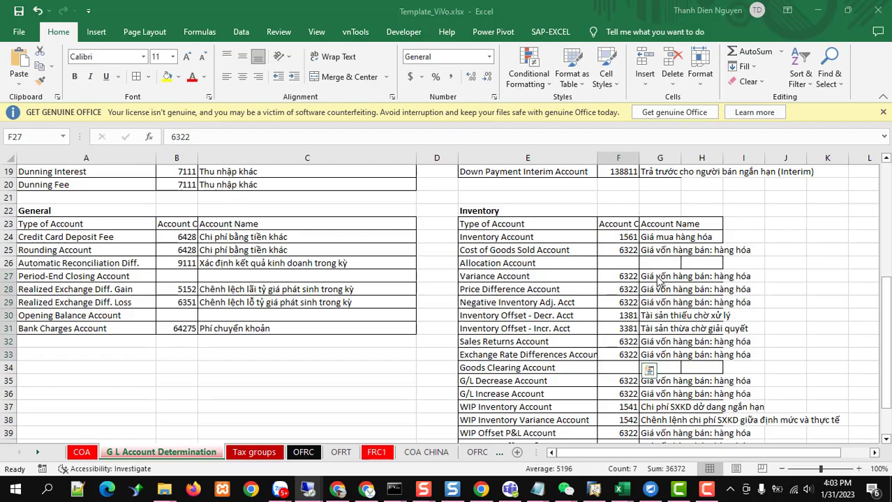
{"action": "left_click_drag", "start_coordinate": [619, 381], "coordinate": [632, 456]}
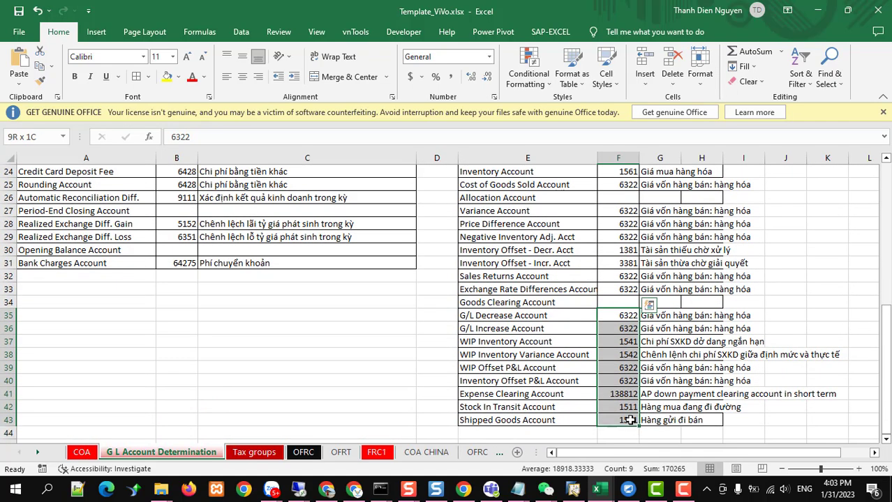
{"action": "left_click_drag", "start_coordinate": [630, 420], "coordinate": [629, 419]}
{"action": "key", "text": "ctrl+c"}
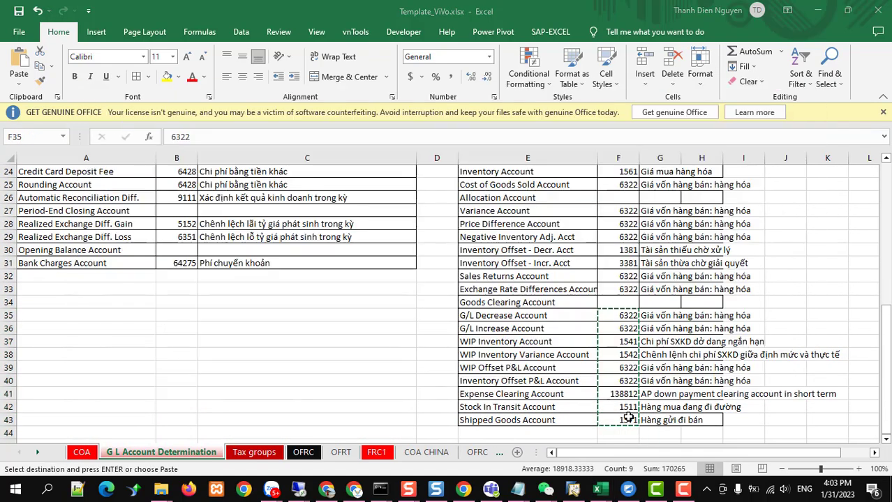
{"action": "key", "text": "alt+Tab"}
{"action": "left_click", "coordinate": [383, 273]}
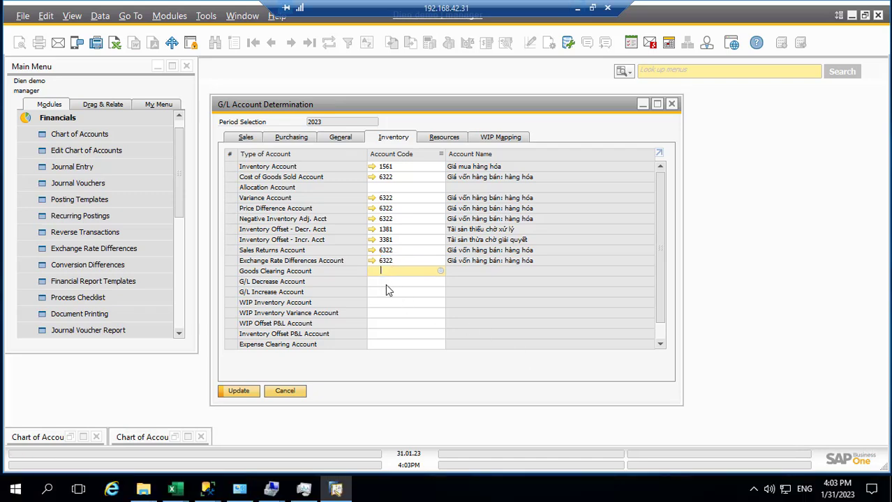
{"action": "left_click", "coordinate": [383, 281]}
{"action": "key", "text": "ctrl+v"}
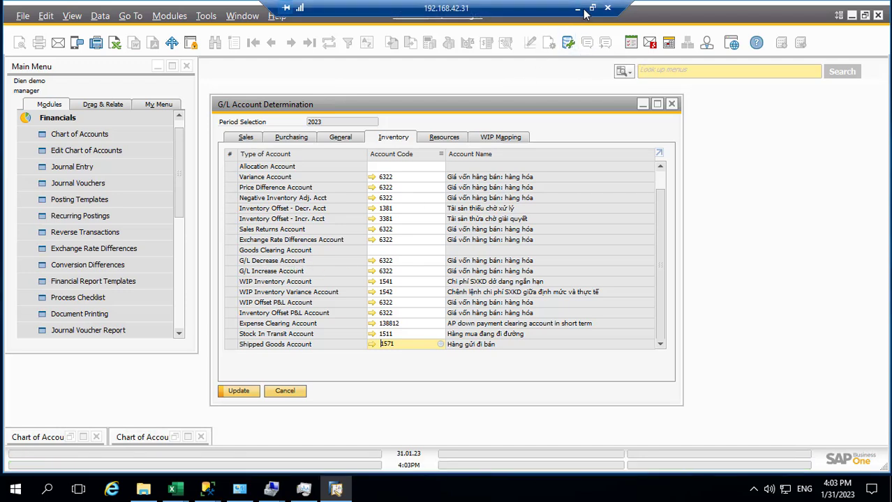
{"action": "left_click", "coordinate": [577, 13]}
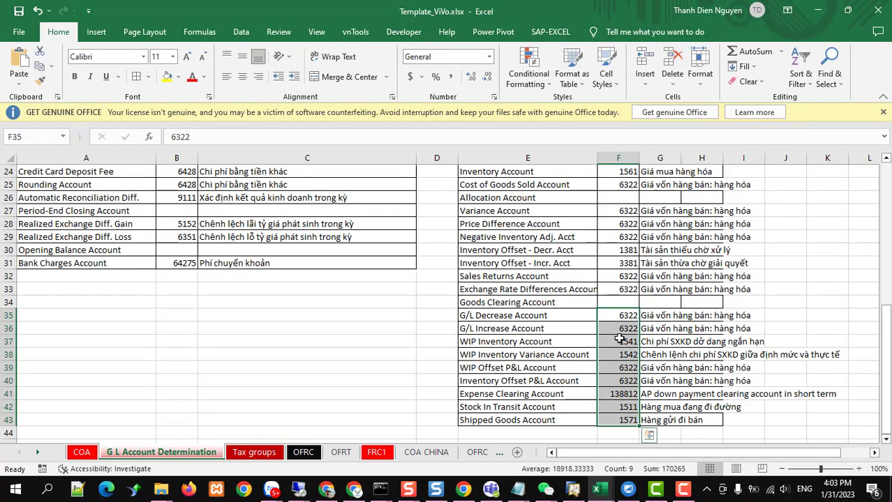
Review the Inventory account codes against the Excel template and save the 2023 G/L account determination in SAP Business One.
{"action": "key", "text": "ctrl+c"}
{"action": "key", "text": "alt+Tab"}
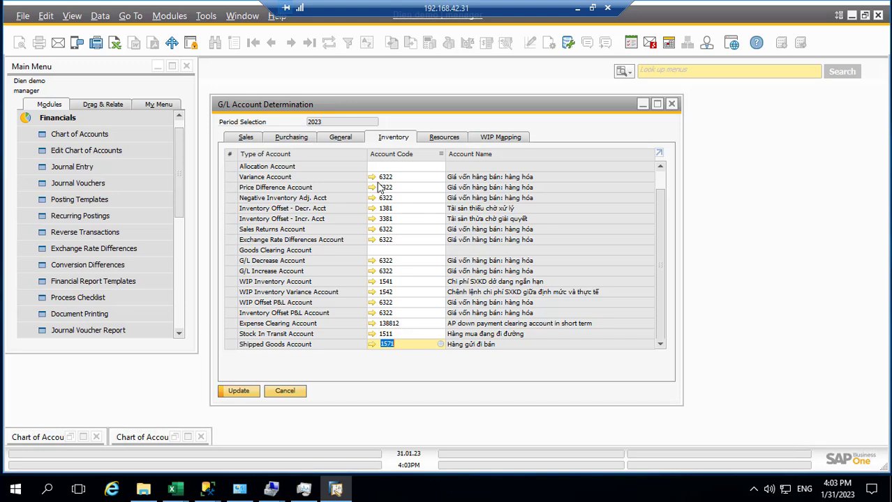
{"action": "scroll", "coordinate": [391, 185], "scroll_direction": "up", "scroll_amount": 1}
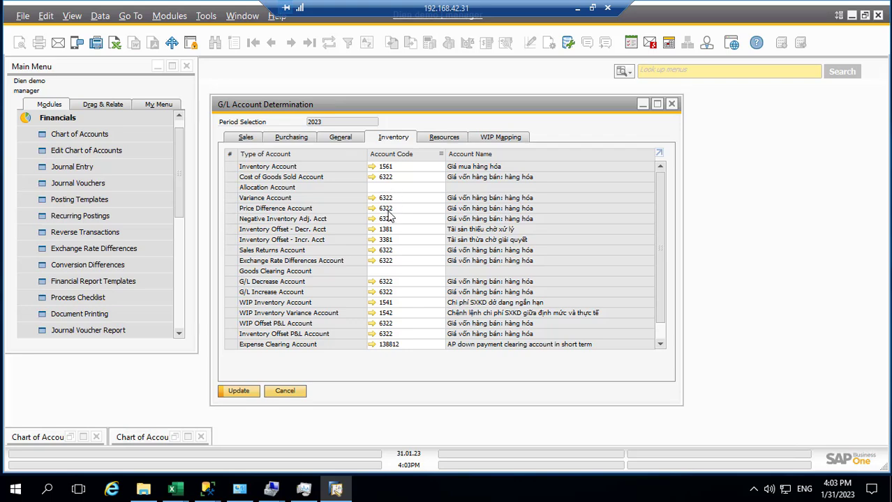
{"action": "left_click", "coordinate": [577, 7]}
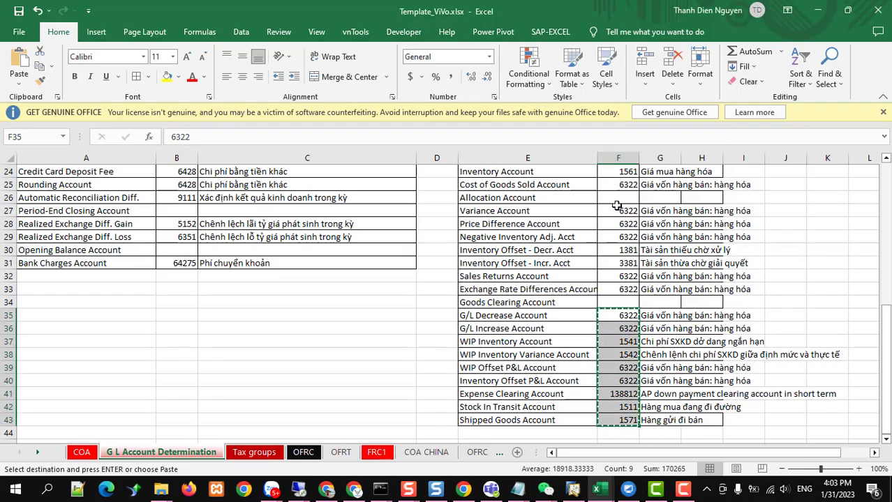
{"action": "scroll", "coordinate": [614, 204], "scroll_direction": "up", "scroll_amount": 4}
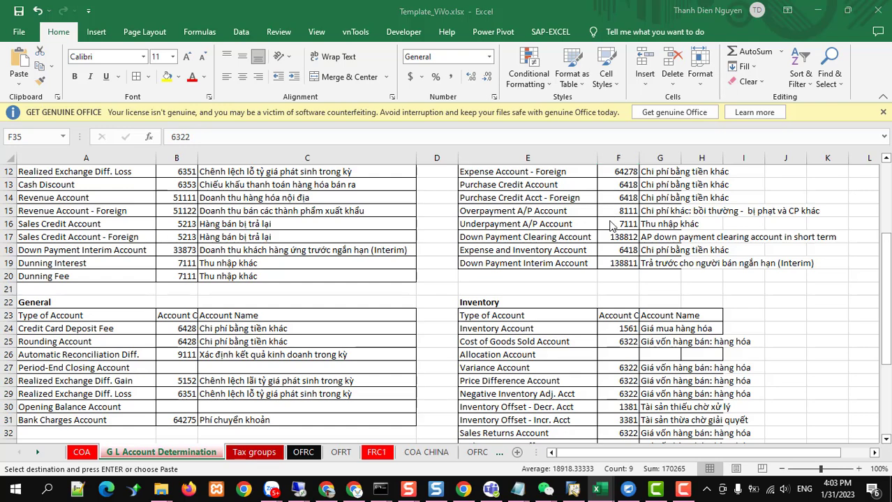
{"action": "key", "text": "alt+Tab"}
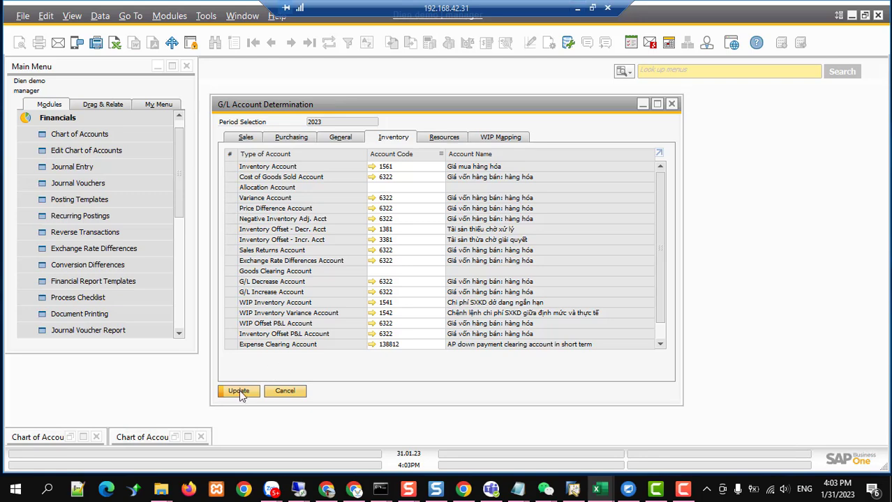
{"action": "left_click", "coordinate": [238, 392]}
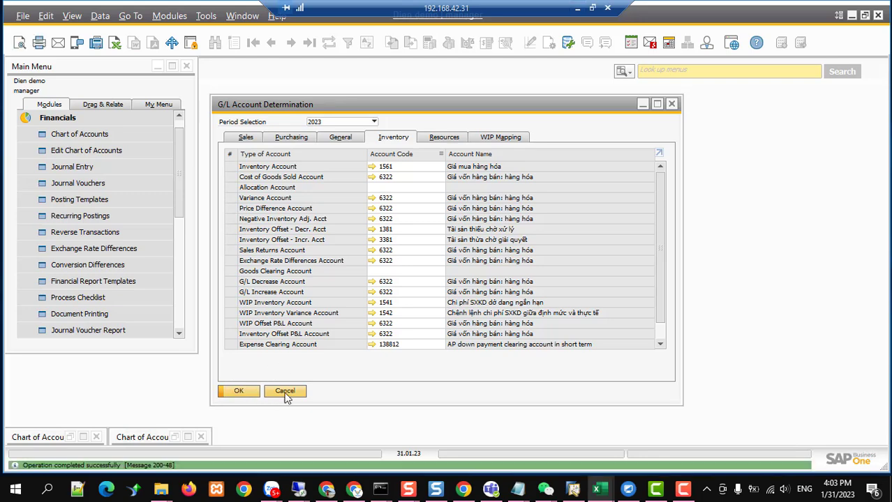
Look at the Resources and WIP Mapping account settings and close the G/L Account Determination window.
{"action": "left_click", "coordinate": [442, 137]}
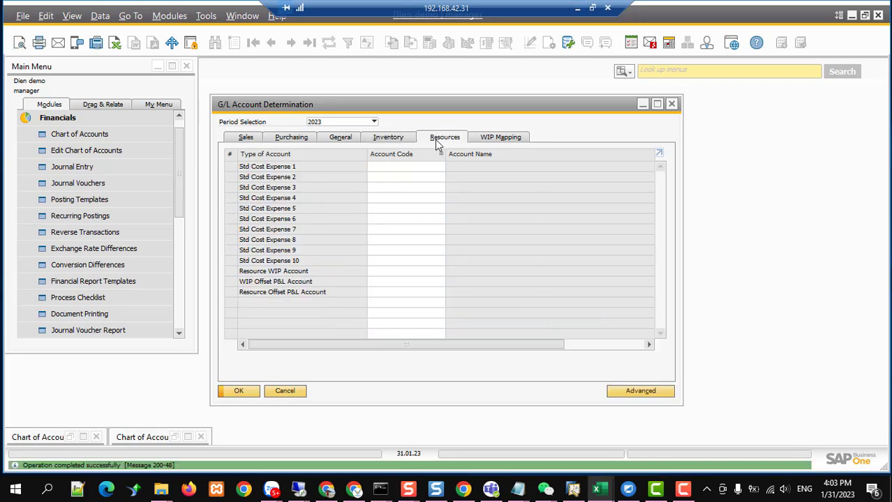
{"action": "left_click", "coordinate": [492, 138]}
{"action": "left_click", "coordinate": [234, 393]}
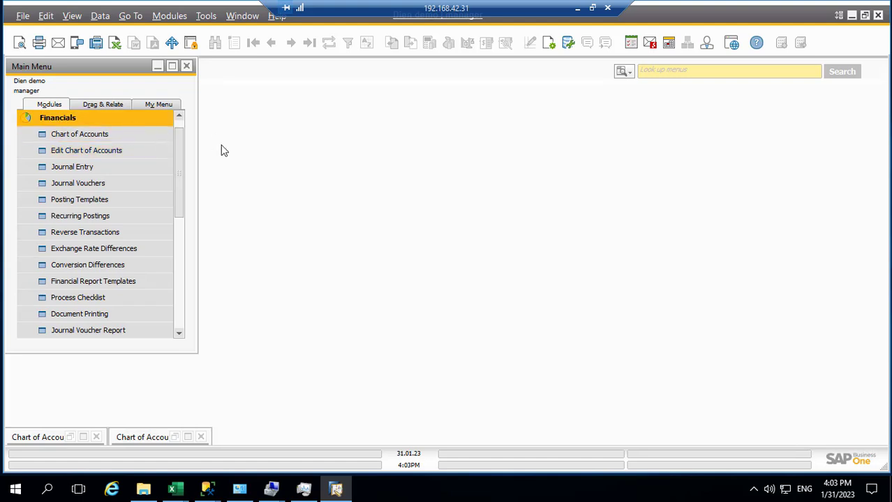
{"action": "scroll", "coordinate": [119, 215], "scroll_direction": "up", "scroll_amount": 1}
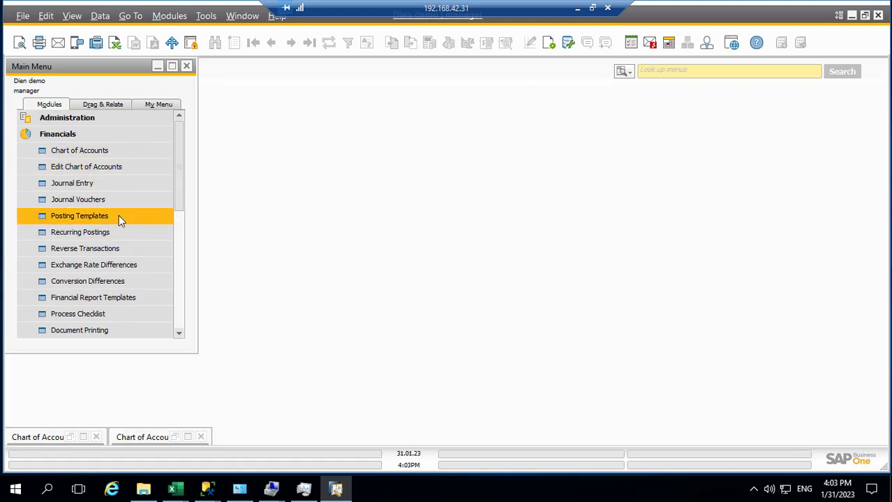
Switch to the Excel template, show the Tax groups sheet and copy the output tax code OVAT.
{"action": "left_click", "coordinate": [576, 9]}
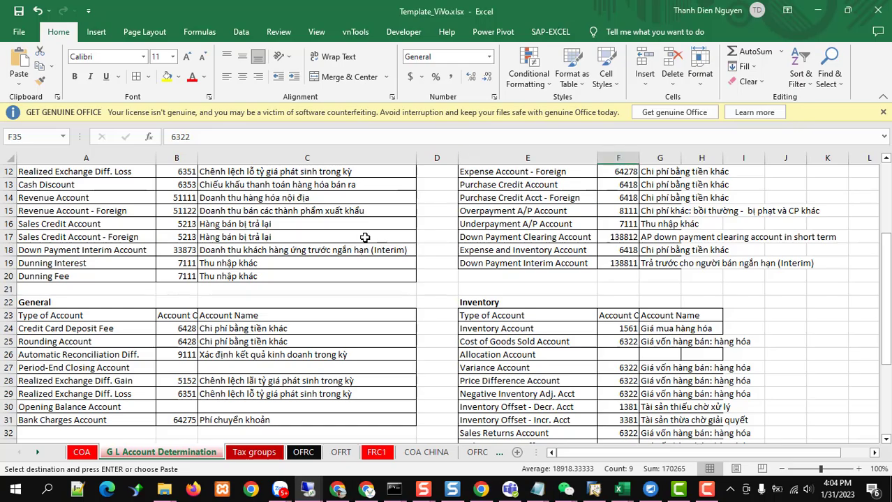
{"action": "left_click", "coordinate": [272, 453]}
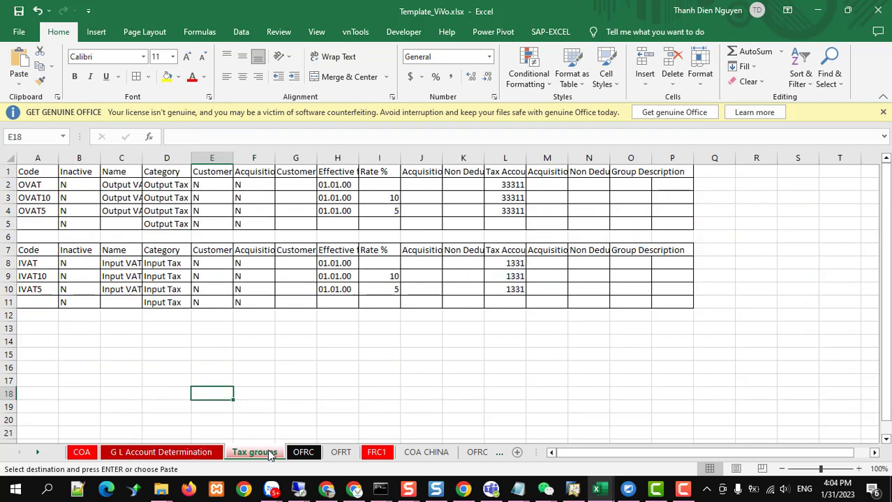
{"action": "left_click_drag", "start_coordinate": [25, 185], "coordinate": [35, 210]}
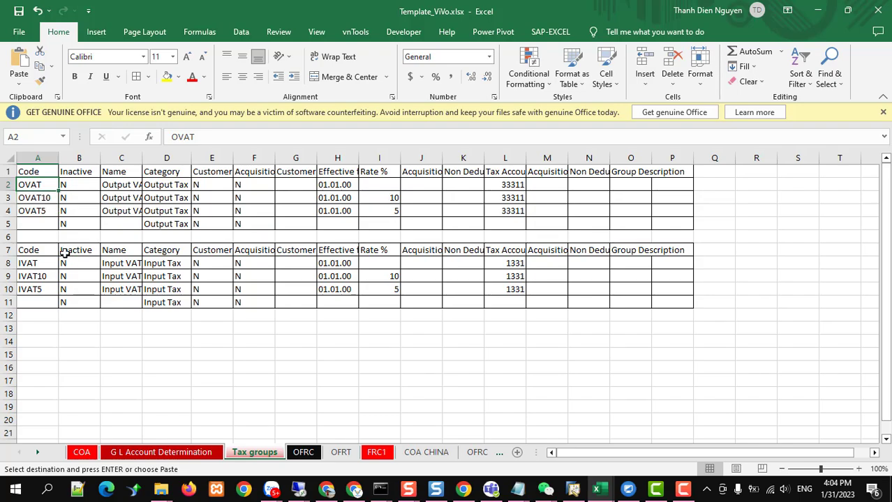
{"action": "key", "text": "Escape"}
{"action": "key", "text": "ctrl+c"}
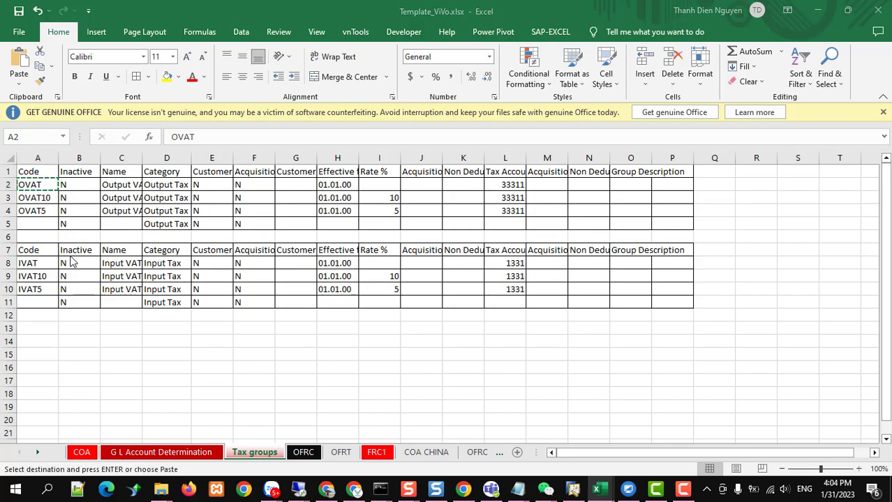
Switch to SAP Business One and reopen the financial setup's G/L Account Determination at the Sales tax settings.
{"action": "key", "text": "alt+Tab"}
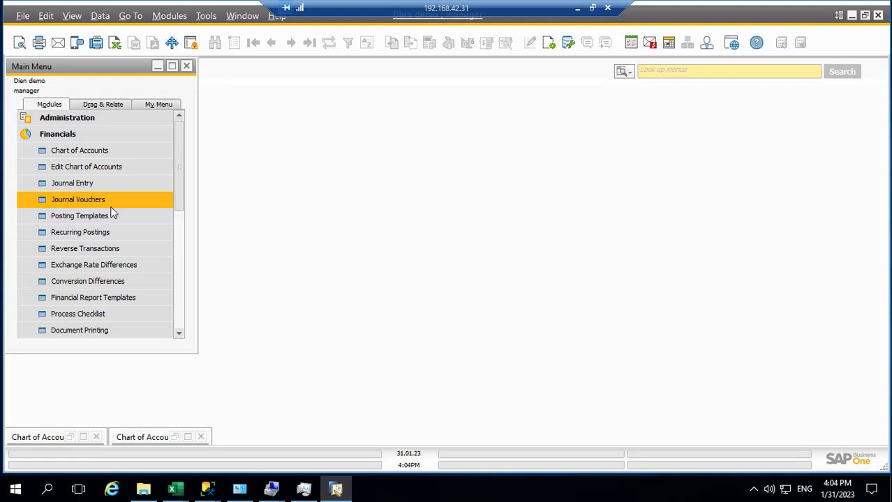
{"action": "left_click", "coordinate": [72, 118]}
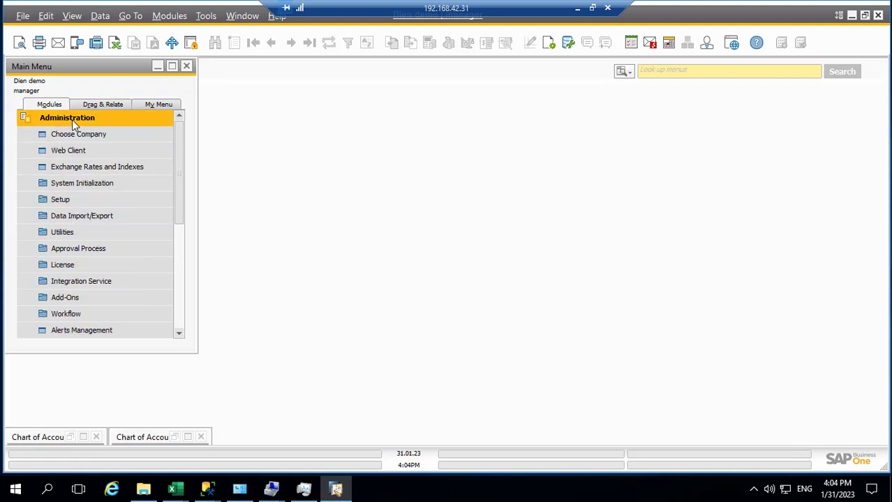
{"action": "left_click", "coordinate": [65, 200]}
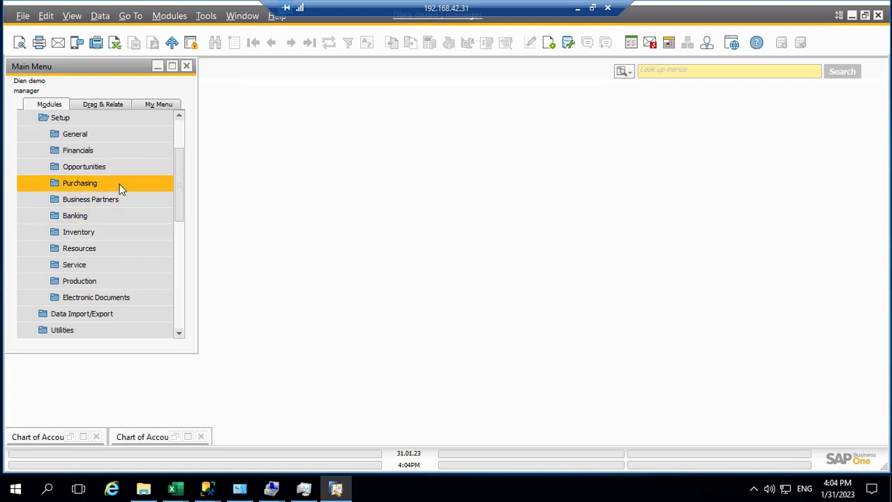
{"action": "left_click", "coordinate": [109, 150]}
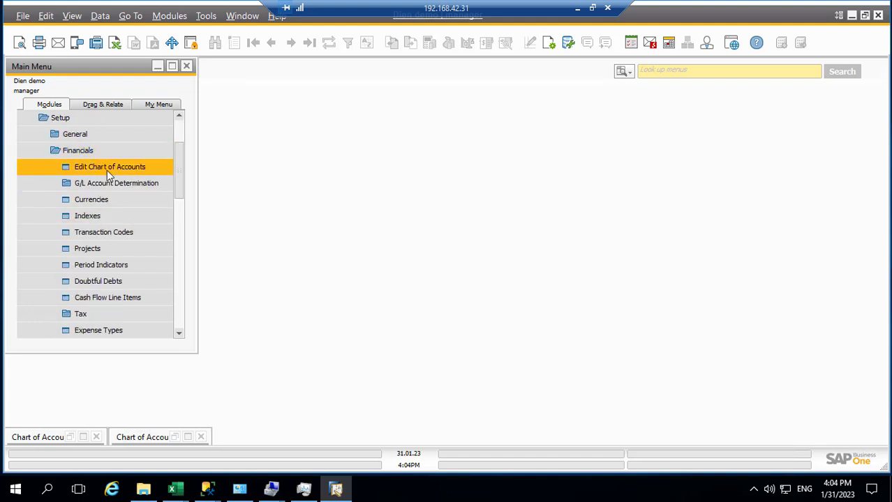
{"action": "left_click", "coordinate": [111, 185]}
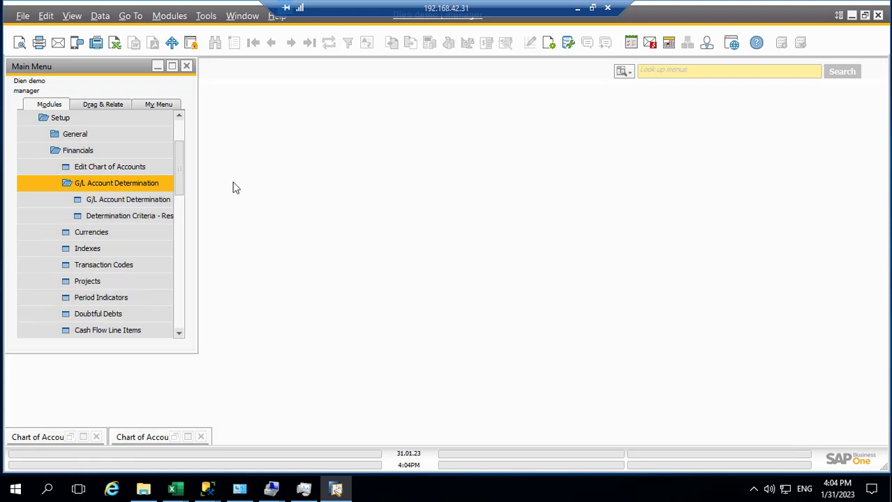
{"action": "left_click", "coordinate": [107, 204]}
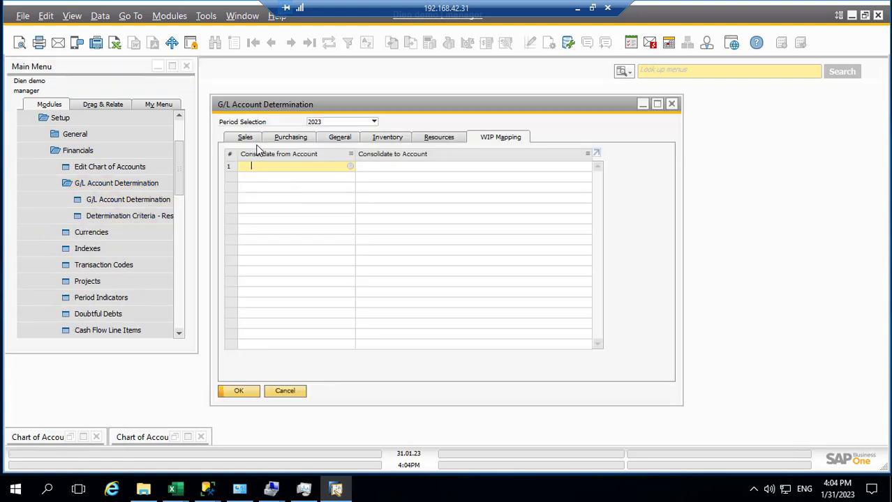
{"action": "left_click", "coordinate": [246, 138]}
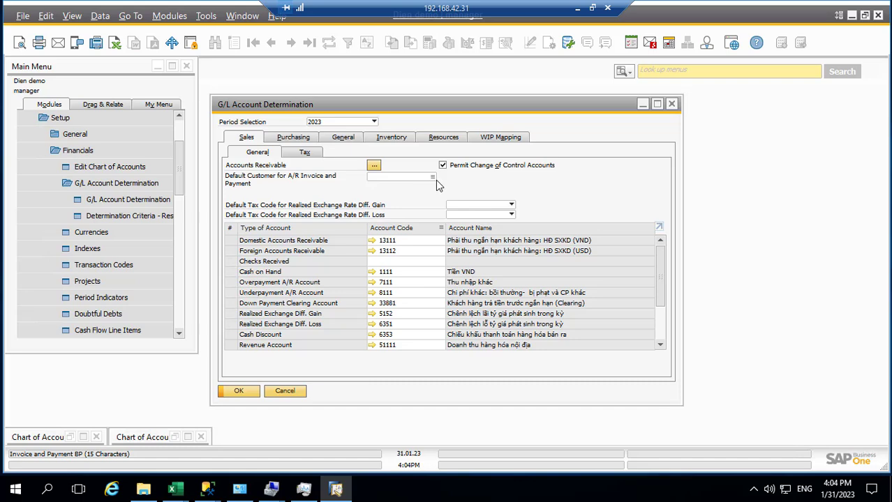
{"action": "left_click", "coordinate": [305, 152]}
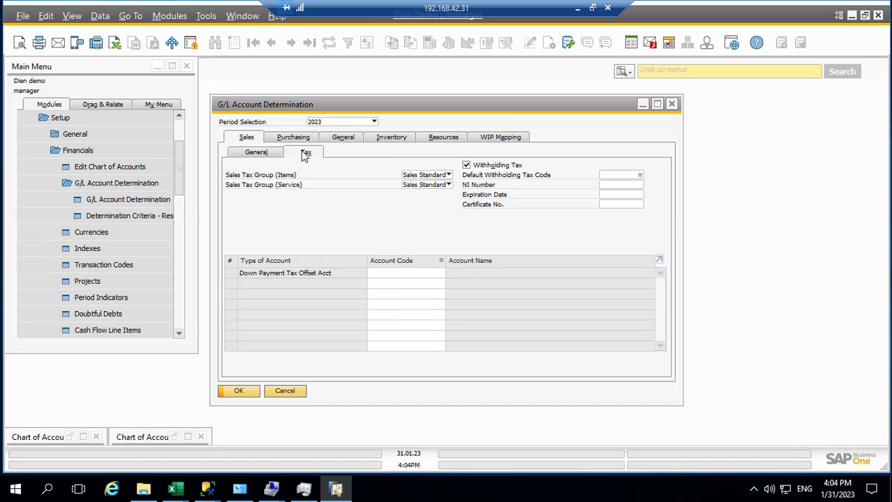
Open the Tax Groups setup from Sales Tax Group (Items) with Define New and maximize its window.
{"action": "left_click", "coordinate": [448, 175]}
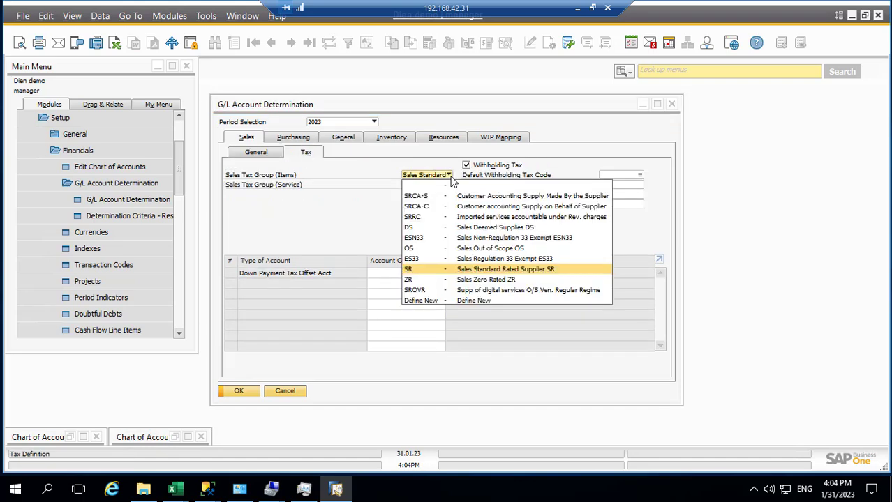
{"action": "left_click", "coordinate": [452, 180]}
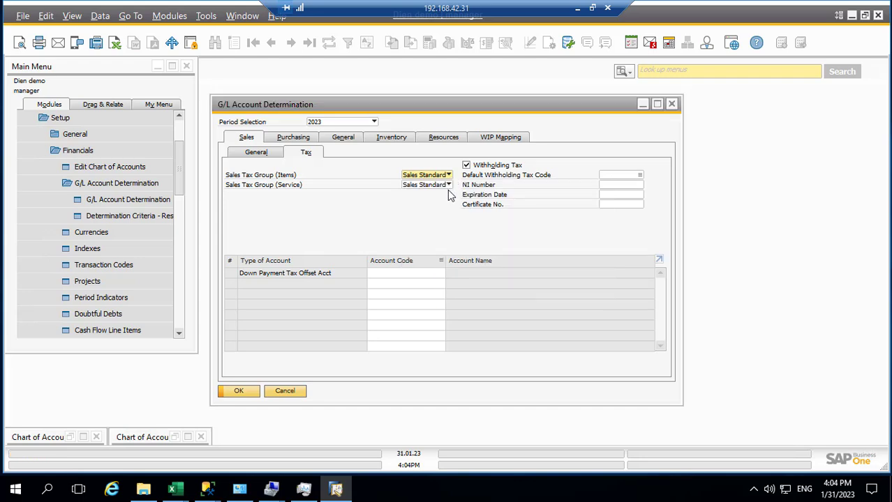
{"action": "left_click", "coordinate": [448, 176]}
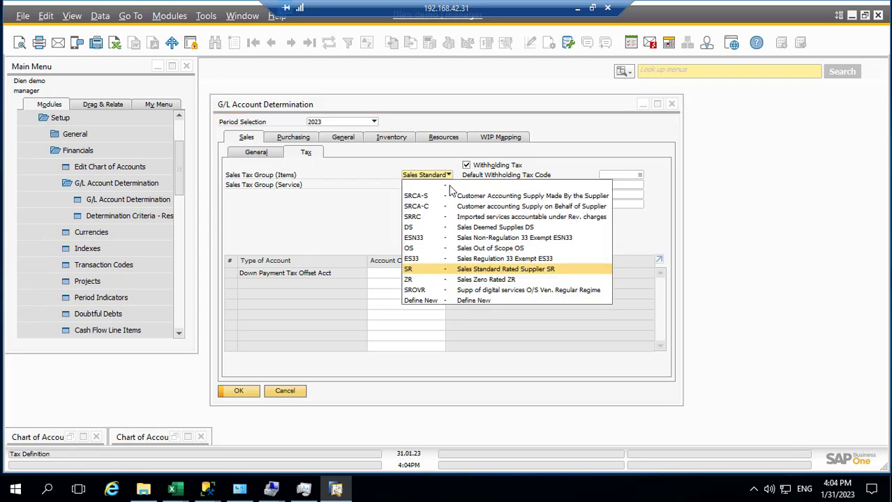
{"action": "left_click", "coordinate": [445, 303]}
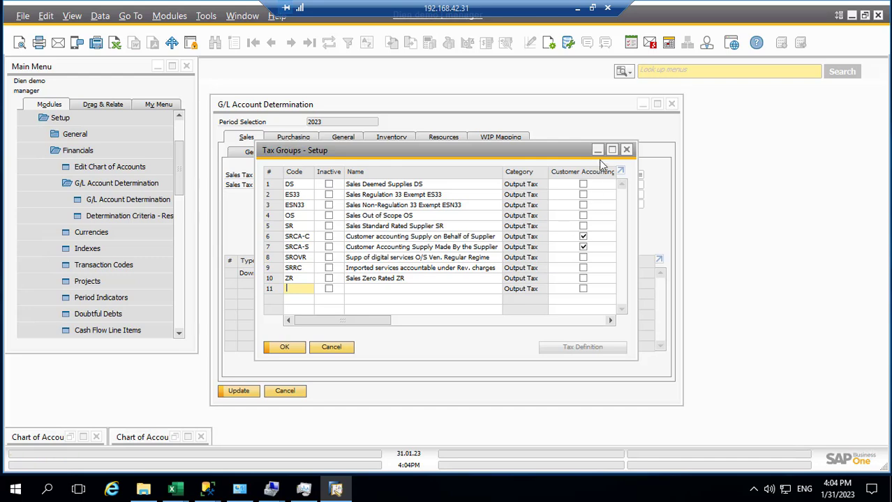
{"action": "left_click", "coordinate": [612, 150]}
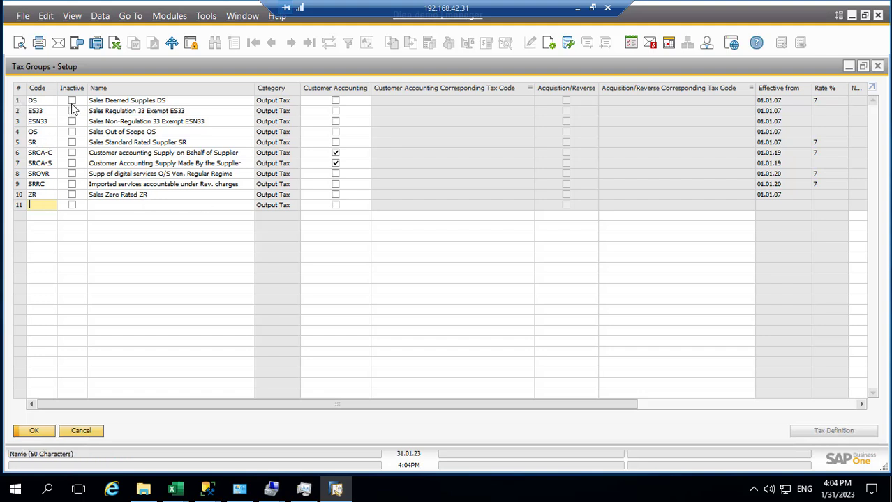
Remove the output tax groups DS, ES33, ESN33 and OS from the Tax Groups setup.
{"action": "right_click", "coordinate": [19, 101]}
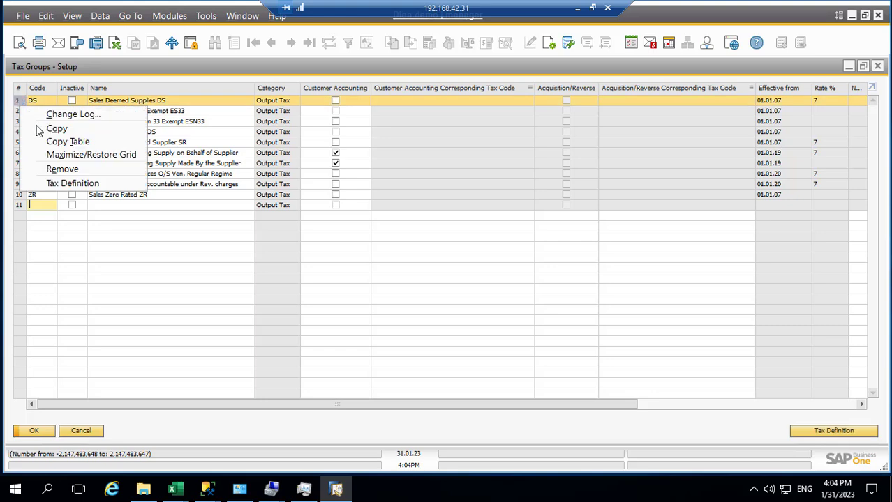
{"action": "left_click", "coordinate": [53, 169]}
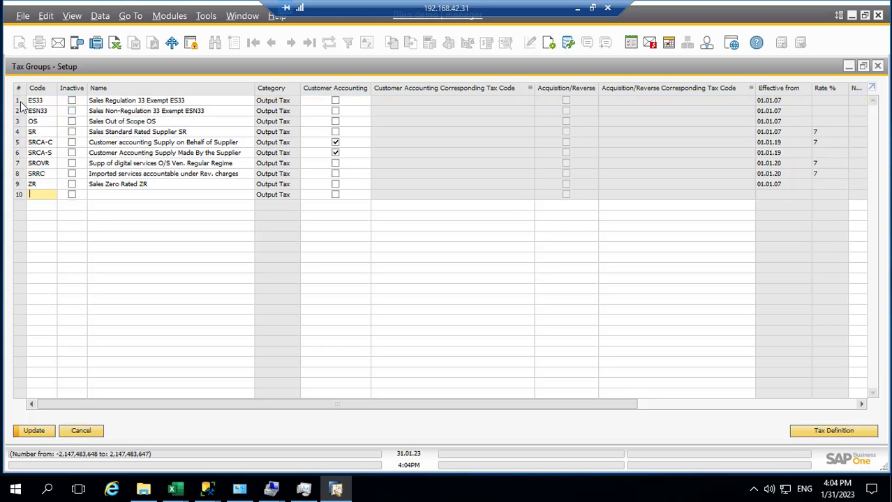
{"action": "right_click", "coordinate": [21, 104]}
{"action": "left_click", "coordinate": [53, 169]}
{"action": "right_click", "coordinate": [21, 105]}
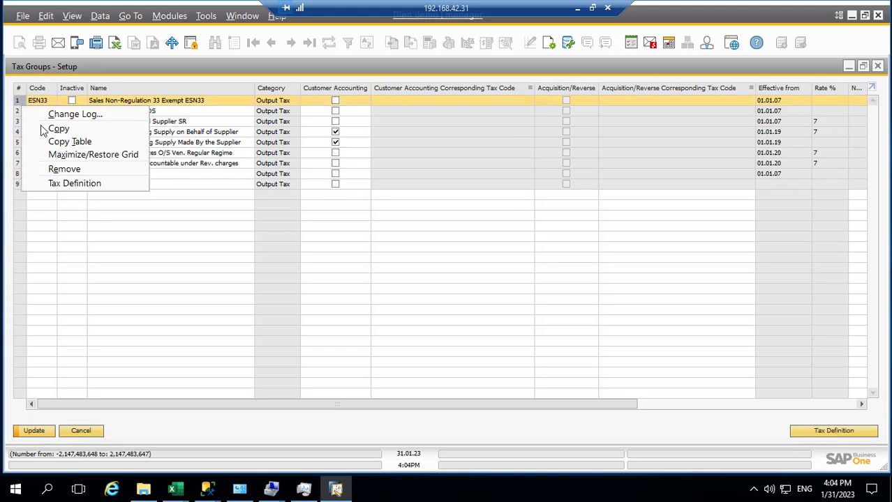
{"action": "left_click", "coordinate": [53, 169]}
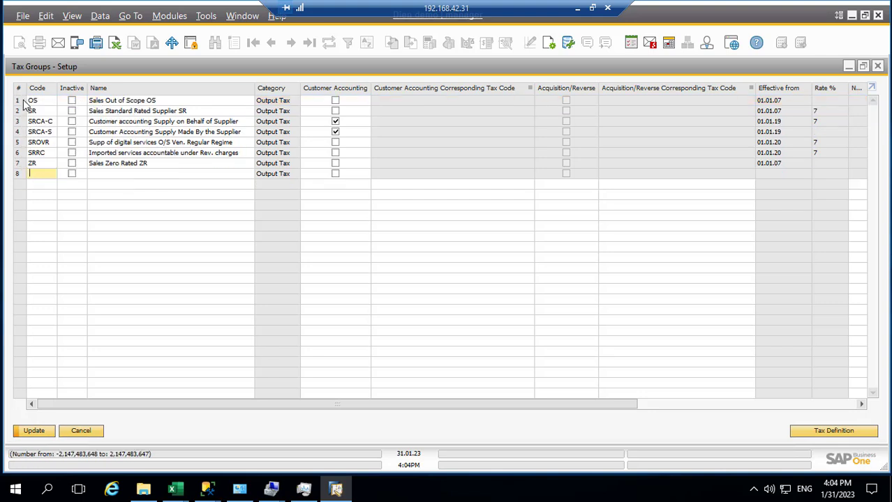
{"action": "right_click", "coordinate": [24, 105]}
{"action": "left_click", "coordinate": [53, 169]}
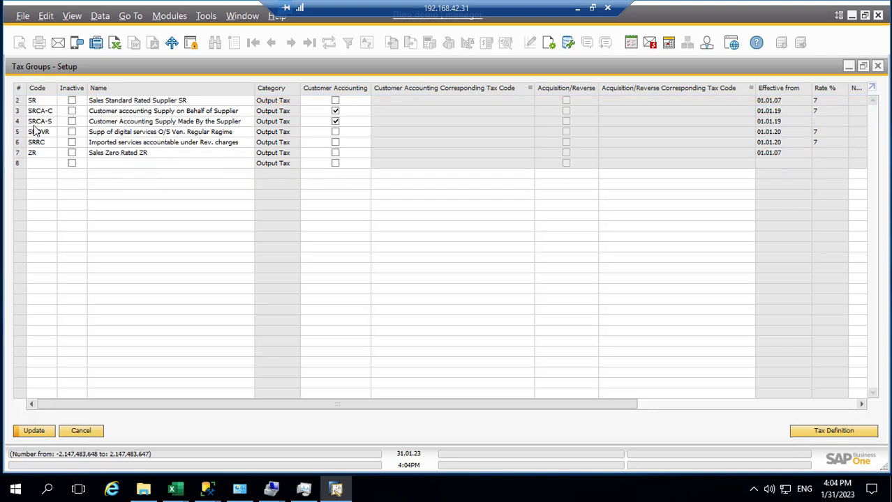
Remove the output tax groups SR, SRCA-C, SRCA-S and SROVR from the Tax Groups setup.
{"action": "right_click", "coordinate": [23, 105]}
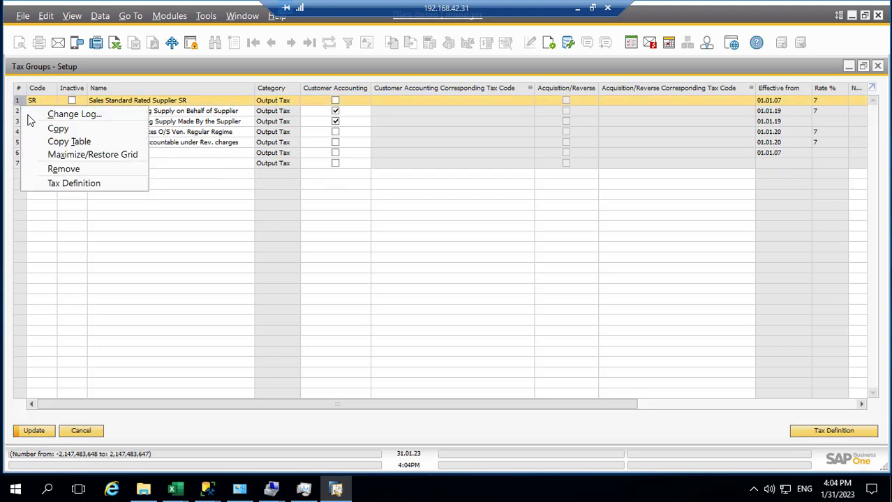
{"action": "left_click", "coordinate": [54, 169]}
{"action": "right_click", "coordinate": [25, 105]}
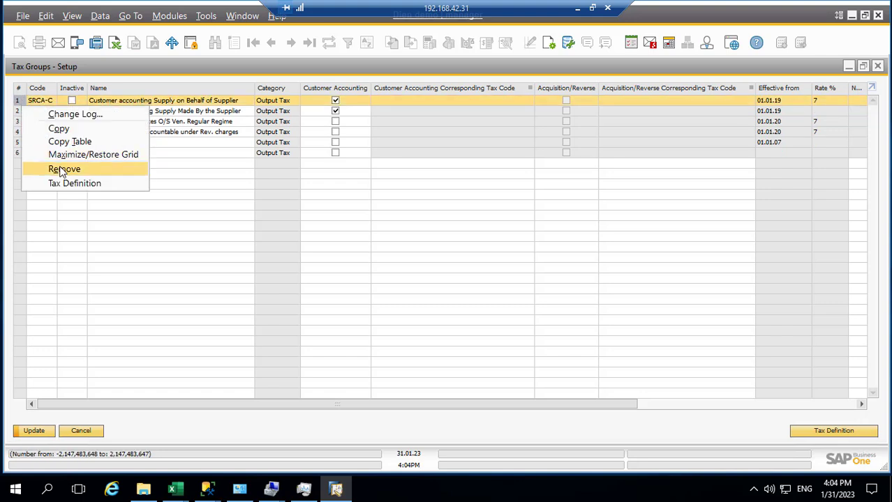
{"action": "left_click", "coordinate": [62, 169]}
{"action": "right_click", "coordinate": [23, 104]}
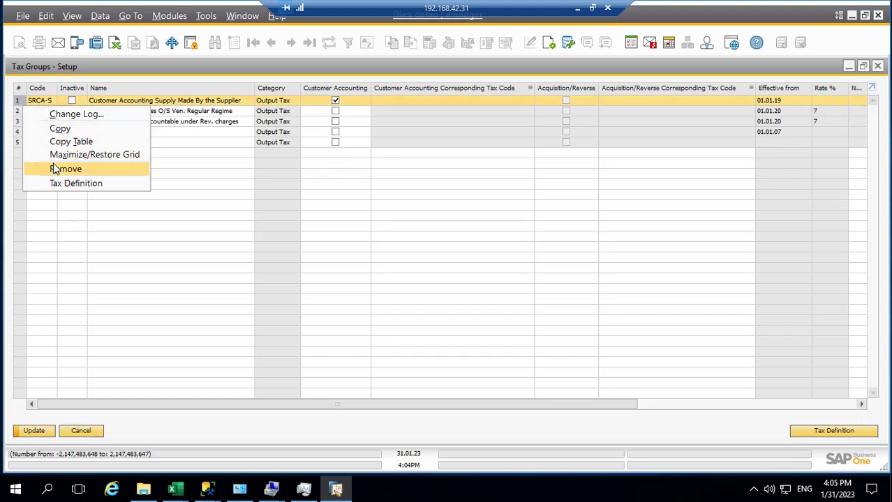
{"action": "left_click", "coordinate": [60, 169]}
{"action": "right_click", "coordinate": [26, 105]}
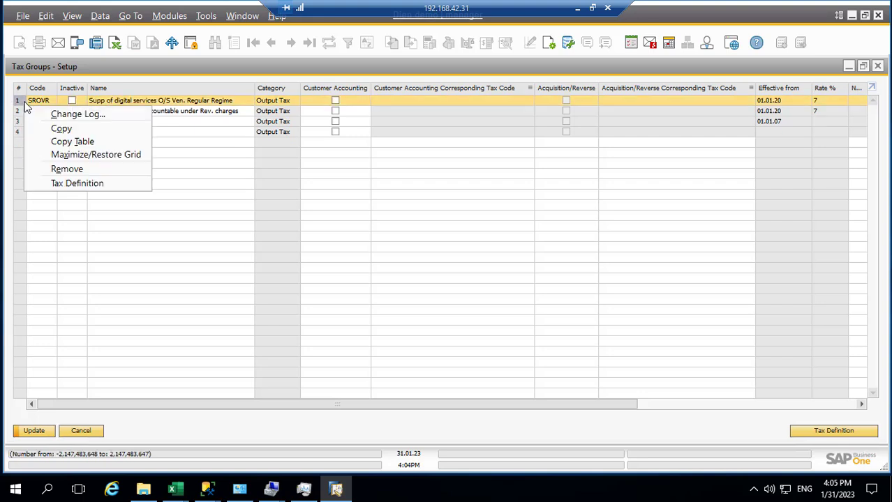
{"action": "left_click", "coordinate": [60, 169]}
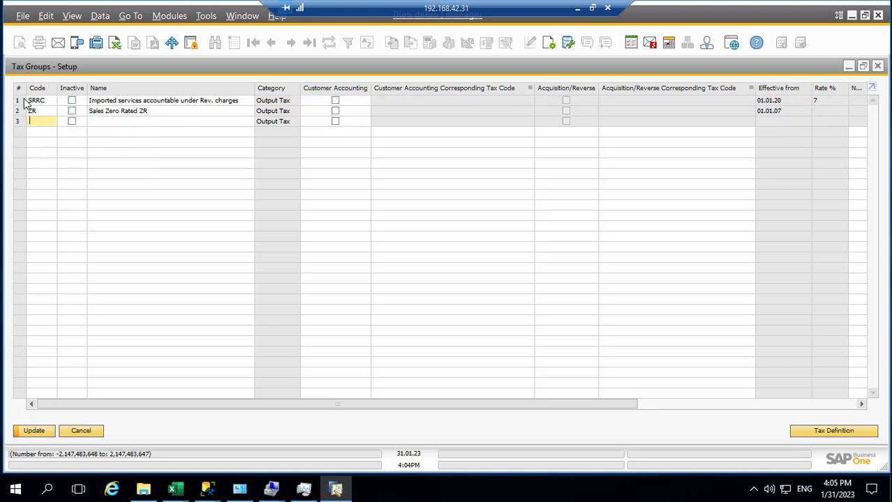
Remove the output tax groups SRRC and ZR, update the Tax Groups setup and confirm all deletions.
{"action": "right_click", "coordinate": [25, 103]}
{"action": "left_click", "coordinate": [59, 169]}
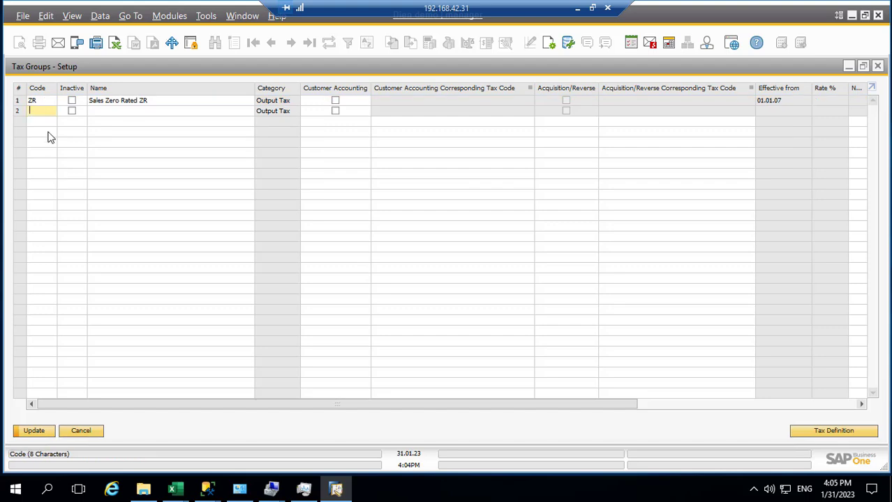
{"action": "right_click", "coordinate": [21, 101]}
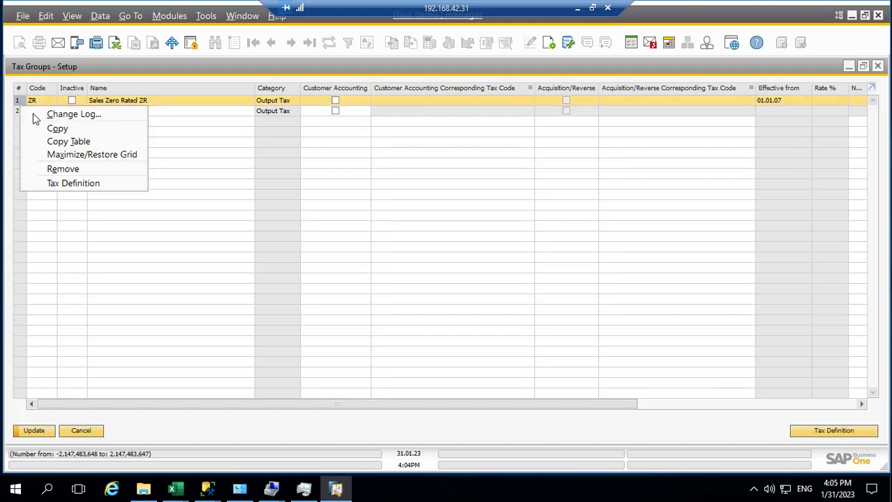
{"action": "left_click", "coordinate": [60, 169]}
{"action": "left_click", "coordinate": [40, 430]}
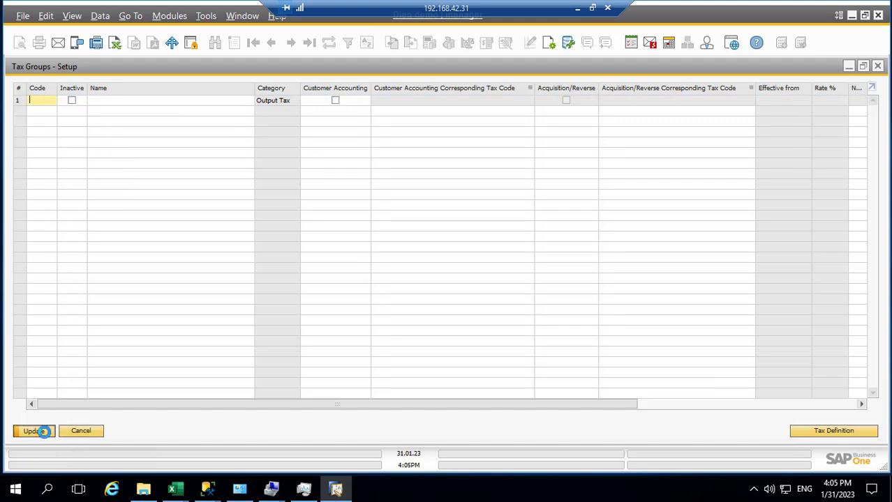
{"action": "left_click", "coordinate": [358, 260]}
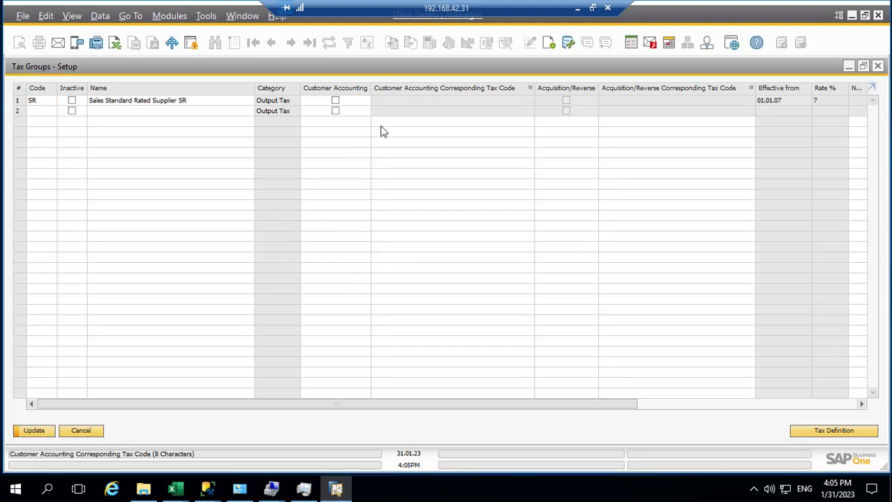
Check the Excel template and enter the copied code OVAT in the empty row below SR in the Tax Groups setup.
{"action": "left_click", "coordinate": [577, 9]}
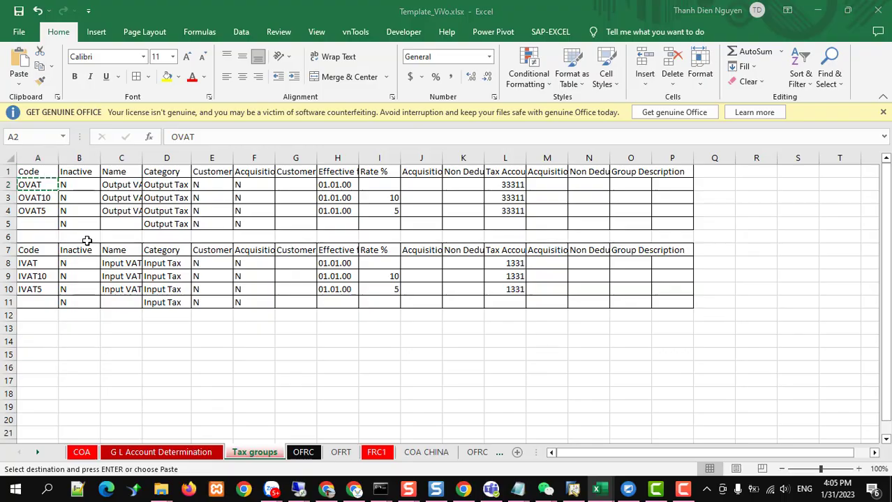
{"action": "key", "text": "alt+Tab"}
{"action": "left_click", "coordinate": [43, 110]}
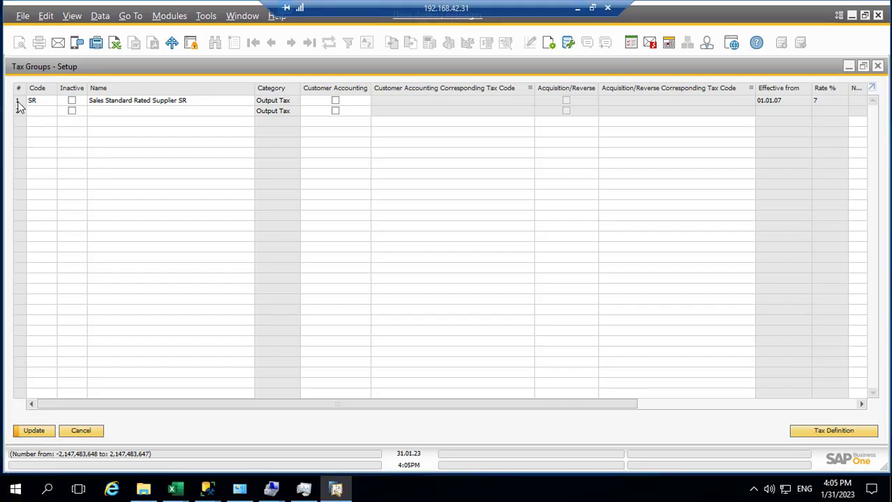
{"action": "left_click", "coordinate": [19, 102]}
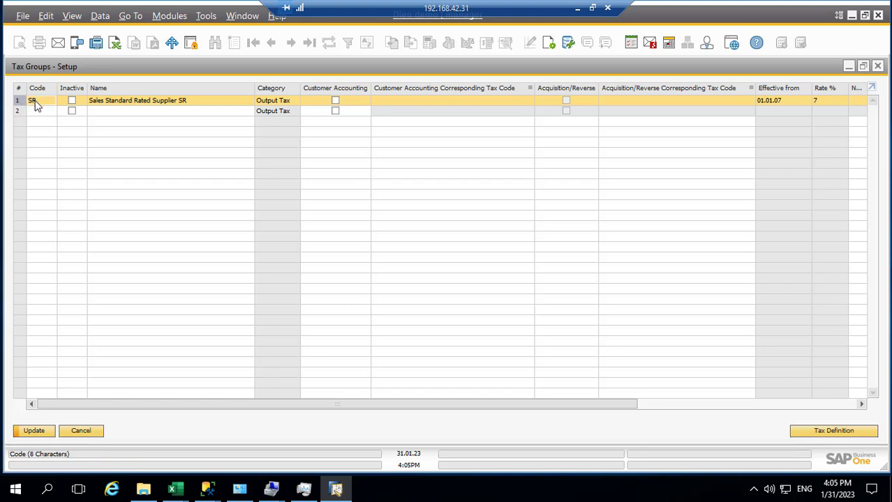
{"action": "left_click", "coordinate": [35, 114]}
Copy the name Output VAT 0% from the Excel template and paste it as the OVAT tax group's name.
{"action": "left_click", "coordinate": [578, 10]}
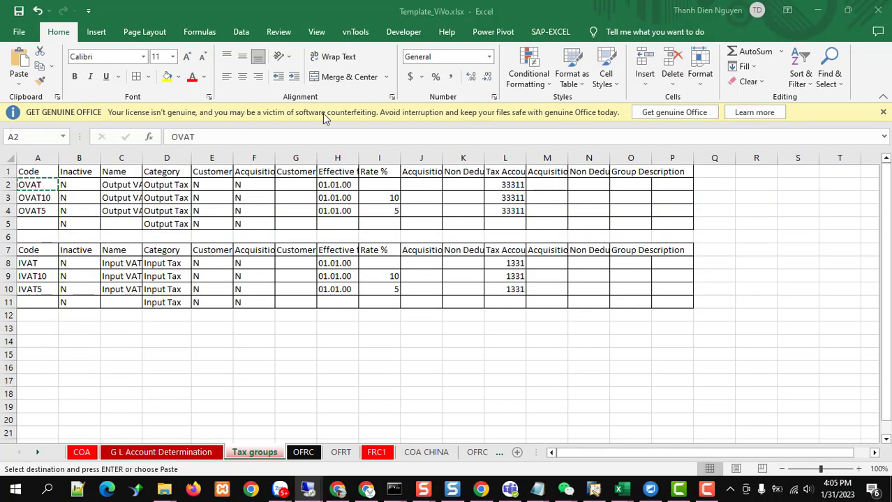
{"action": "left_click", "coordinate": [132, 185]}
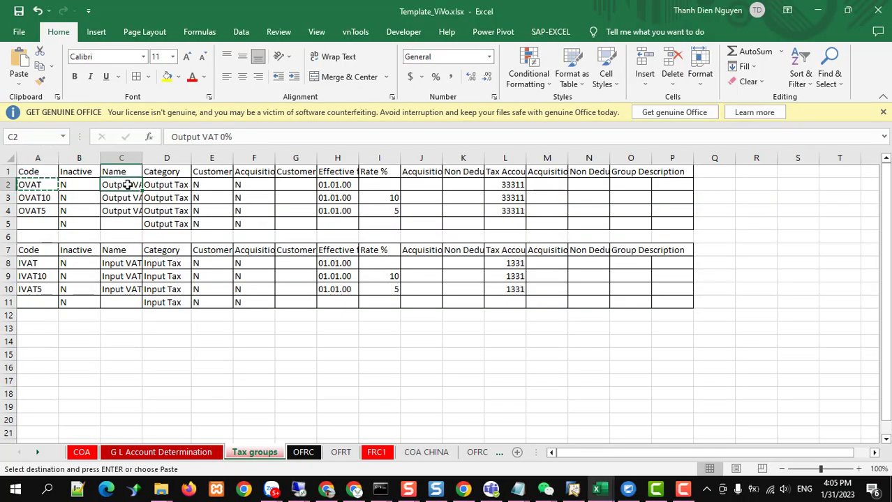
{"action": "key", "text": "ctrl+c"}
{"action": "key", "text": "alt+Tab"}
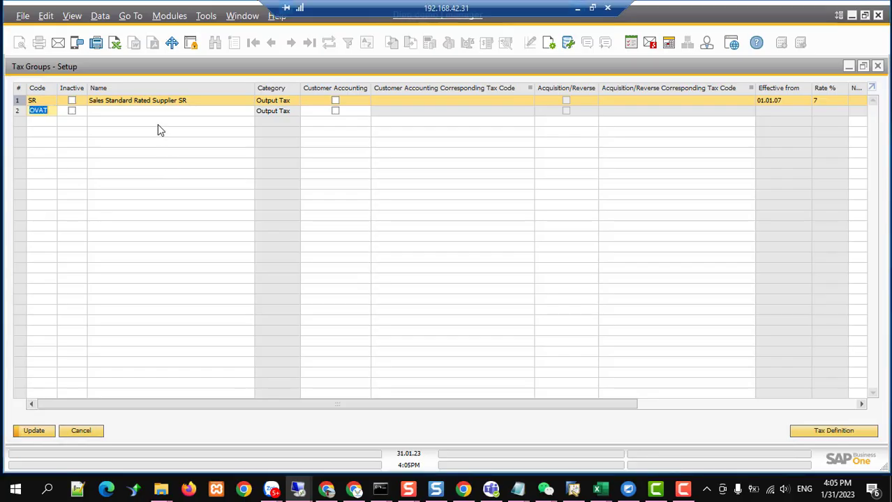
{"action": "left_click", "coordinate": [125, 111]}
{"action": "key", "text": "Tab"}
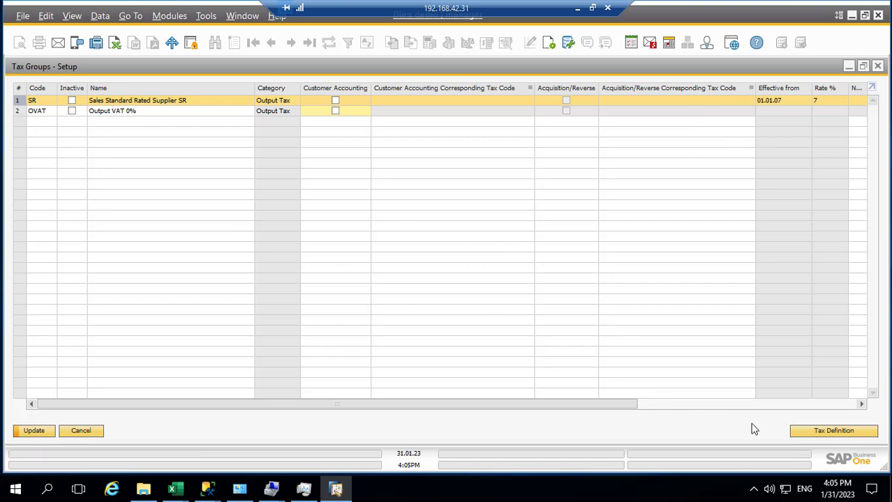
Copy the tax account 33311 from the Excel template and paste it as the OVAT tax group's Tax Account.
{"action": "left_click_drag", "start_coordinate": [631, 407], "coordinate": [725, 393]}
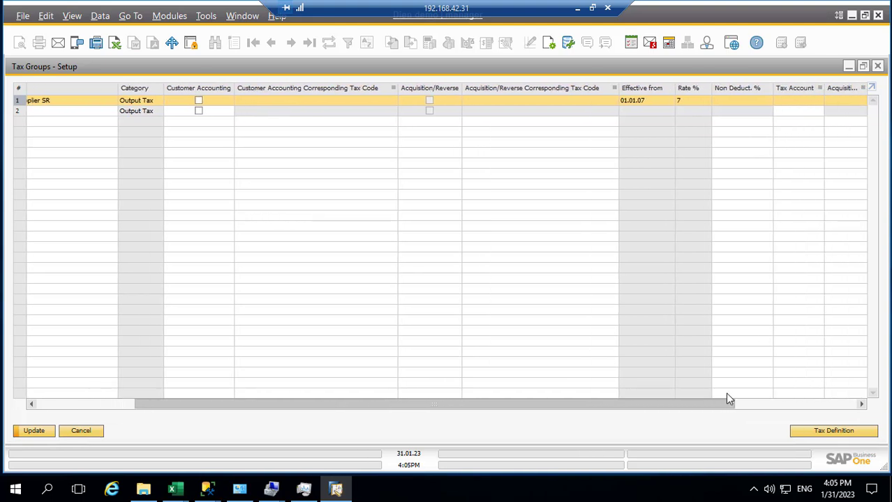
{"action": "left_click", "coordinate": [787, 111]}
{"action": "left_click", "coordinate": [579, 11]}
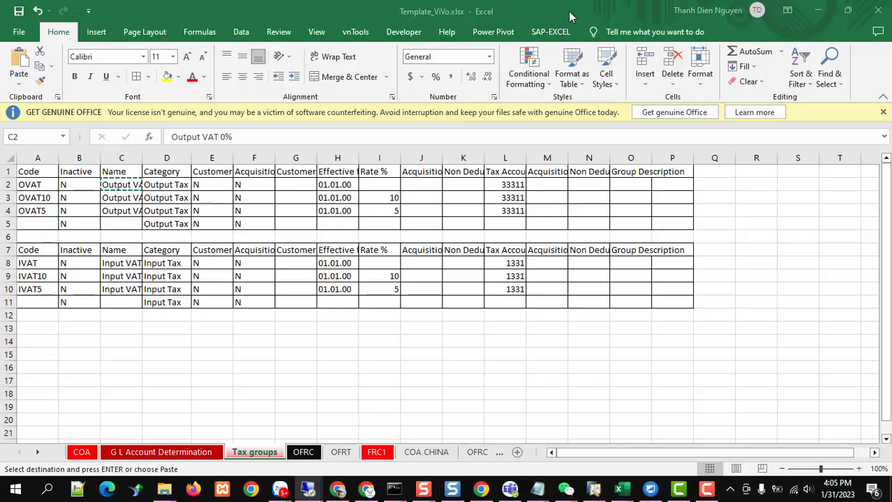
{"action": "left_click", "coordinate": [505, 186]}
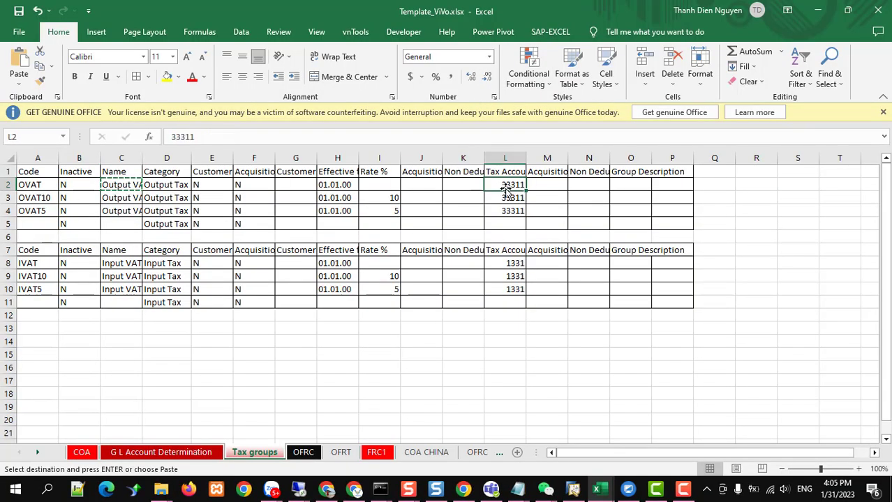
{"action": "key", "text": "ctrl+c"}
{"action": "key", "text": "alt+Tab"}
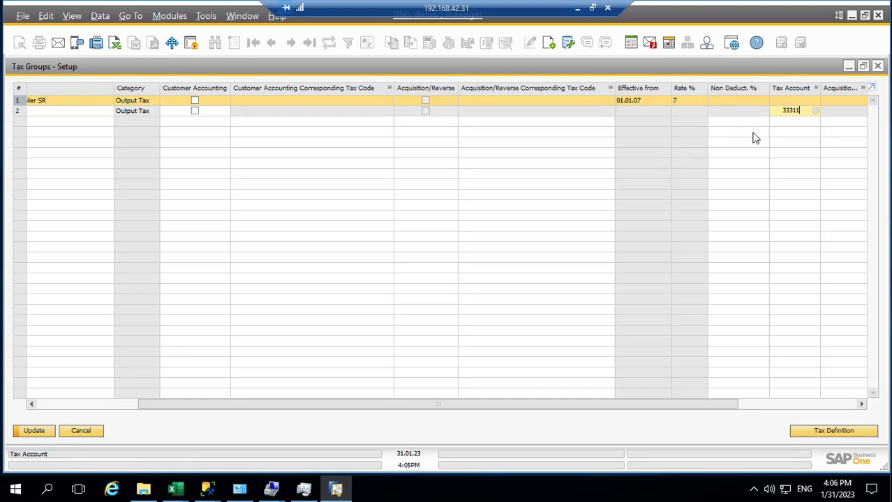
Try to update the Tax Groups setup with the OVAT row, agreeing to all deletions.
{"action": "left_click_drag", "start_coordinate": [217, 405], "coordinate": [65, 379]}
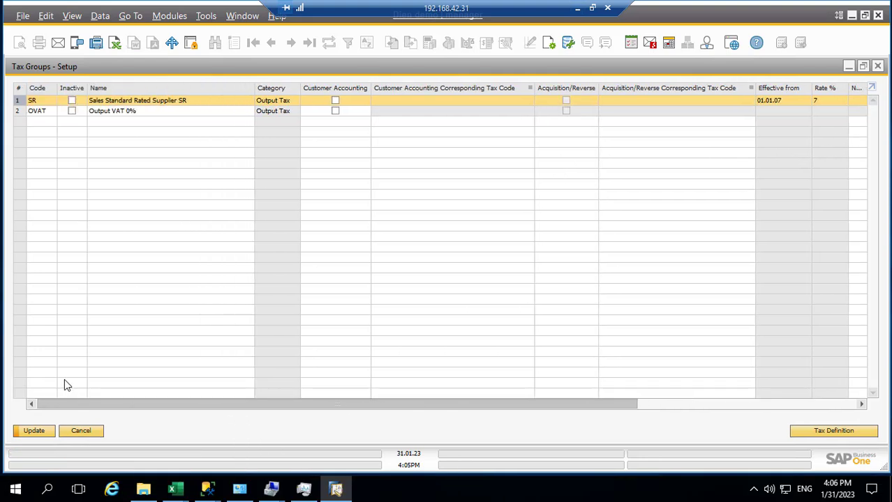
{"action": "right_click", "coordinate": [19, 113]}
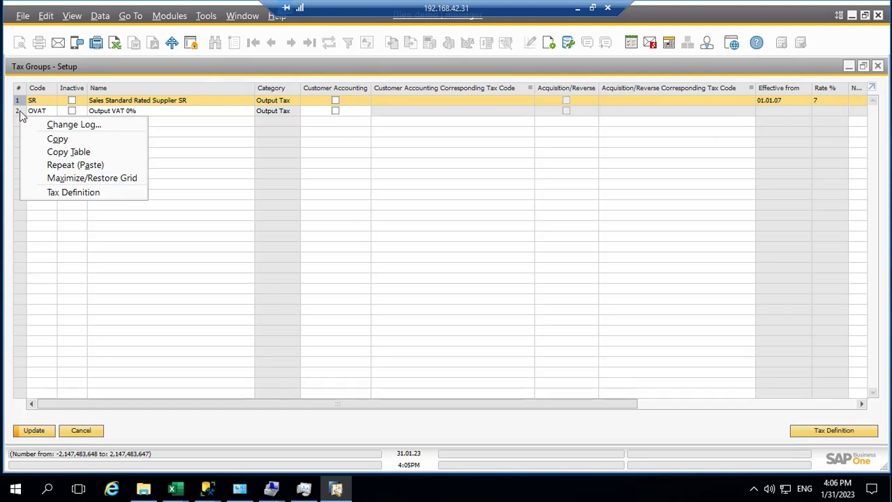
{"action": "left_click", "coordinate": [214, 187]}
{"action": "left_click", "coordinate": [33, 431]}
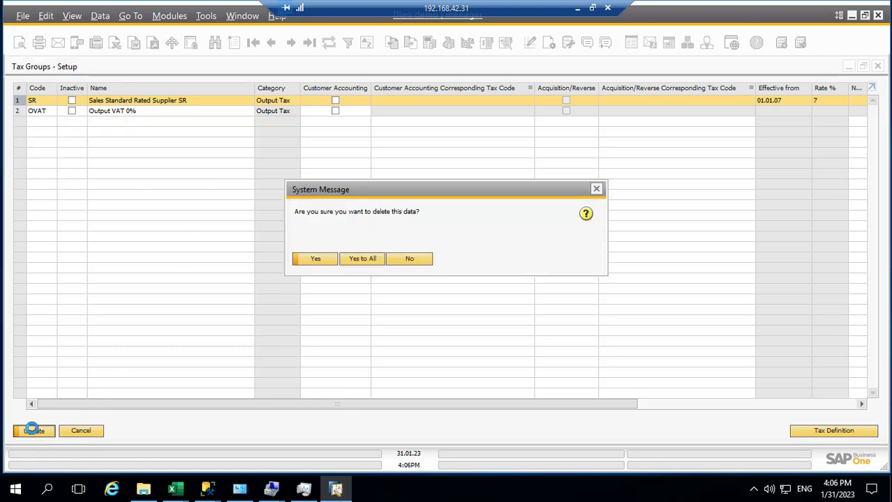
{"action": "left_click", "coordinate": [358, 259]}
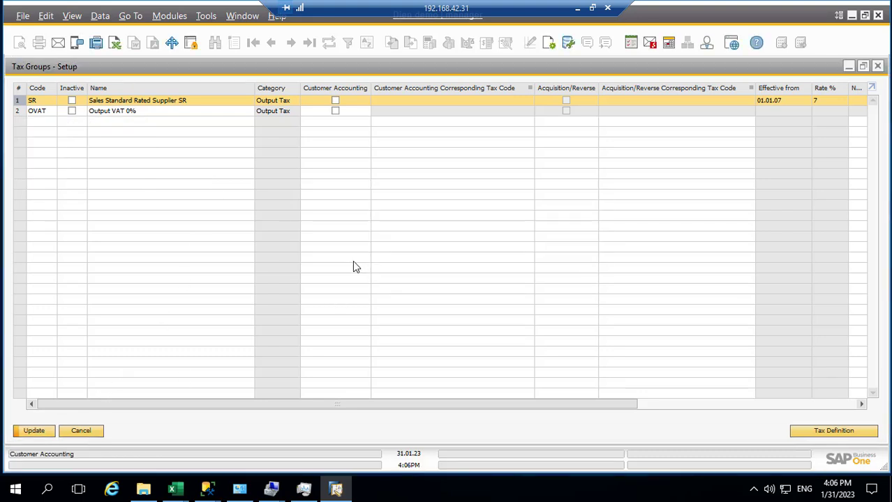
{"action": "left_click", "coordinate": [44, 113]}
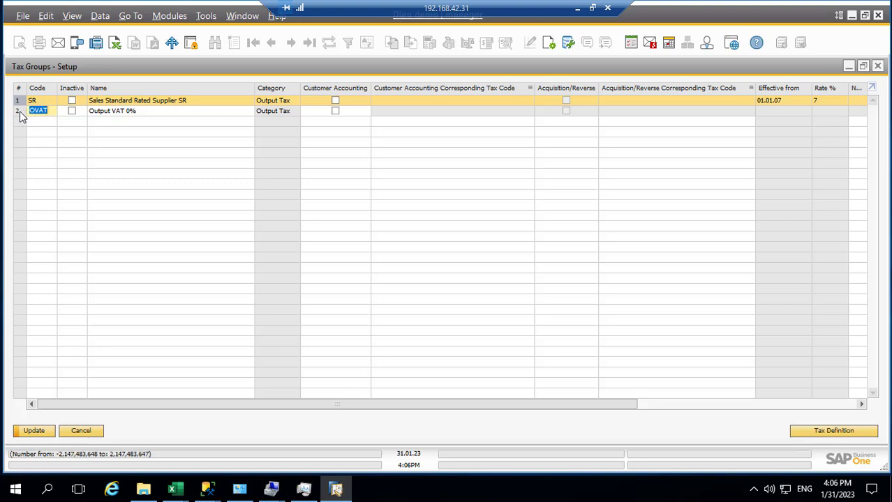
{"action": "left_click", "coordinate": [35, 431]}
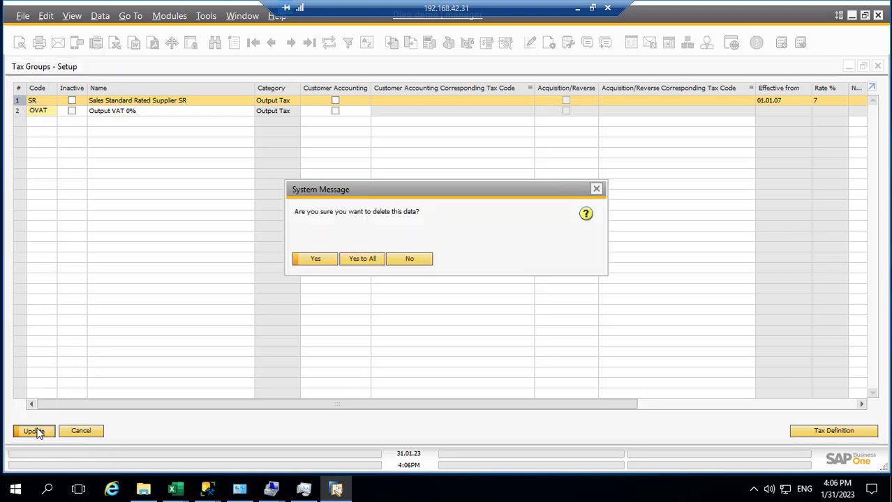
{"action": "left_click", "coordinate": [351, 259]}
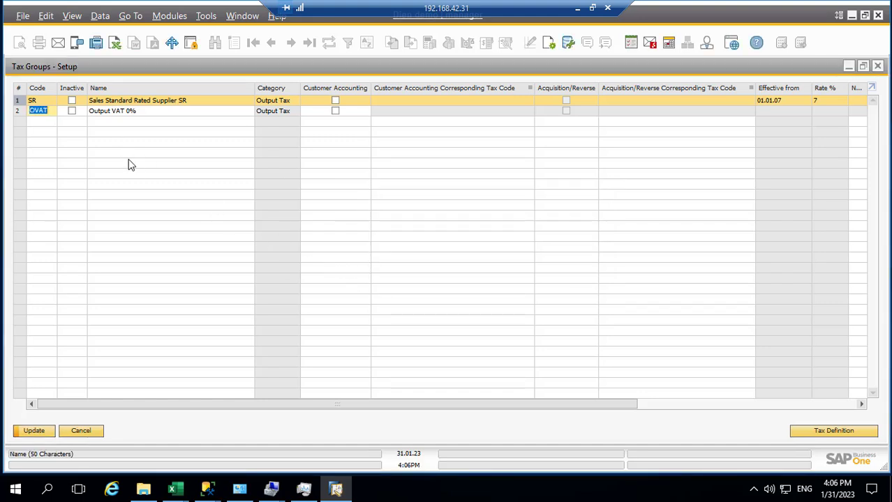
Try to remove the SR tax group and update the setup, agreeing to all deletions.
{"action": "right_click", "coordinate": [25, 104]}
{"action": "left_click", "coordinate": [69, 181]}
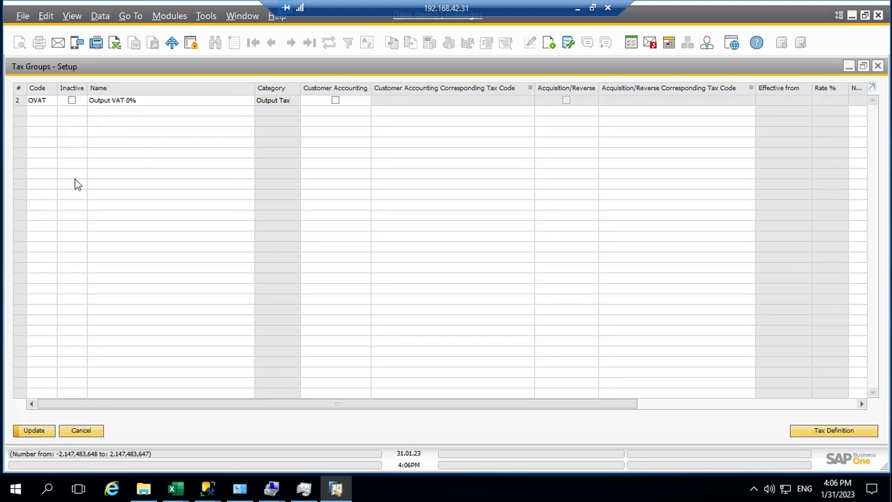
{"action": "left_click", "coordinate": [32, 432]}
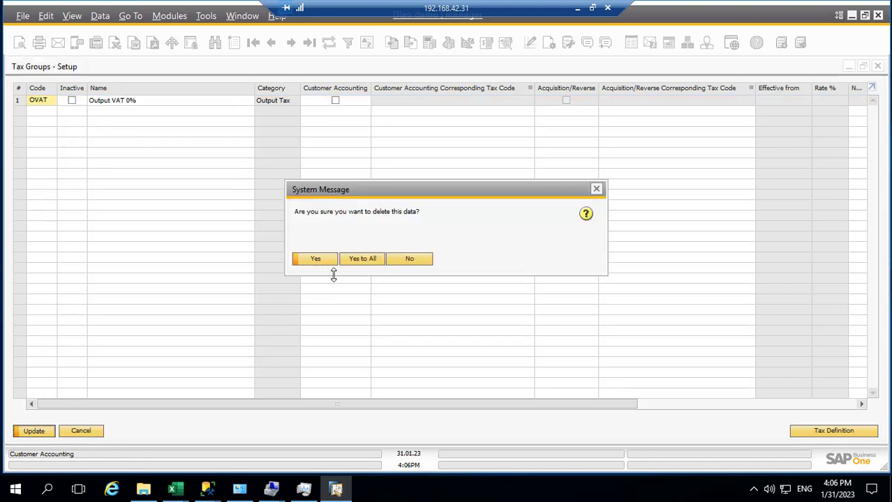
{"action": "left_click", "coordinate": [363, 263]}
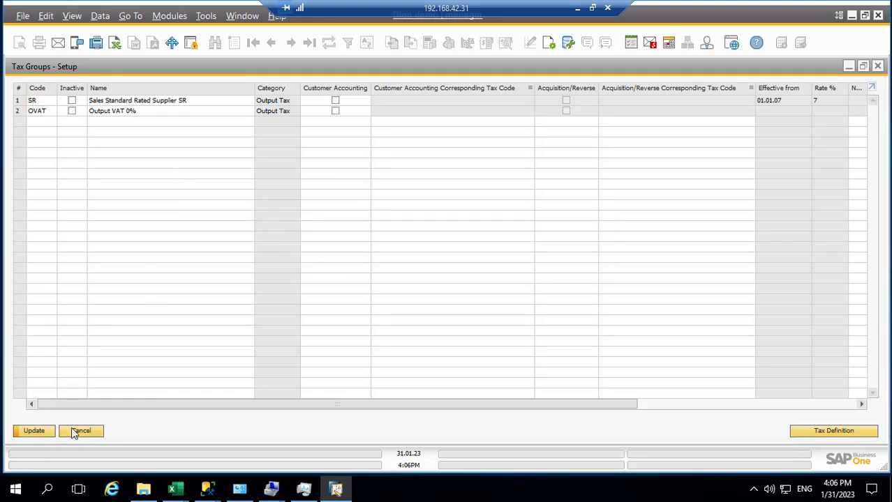
Close the Tax Groups setup without saving and reopen it from Sales Tax Group (Items) with Define New.
{"action": "left_click", "coordinate": [879, 67]}
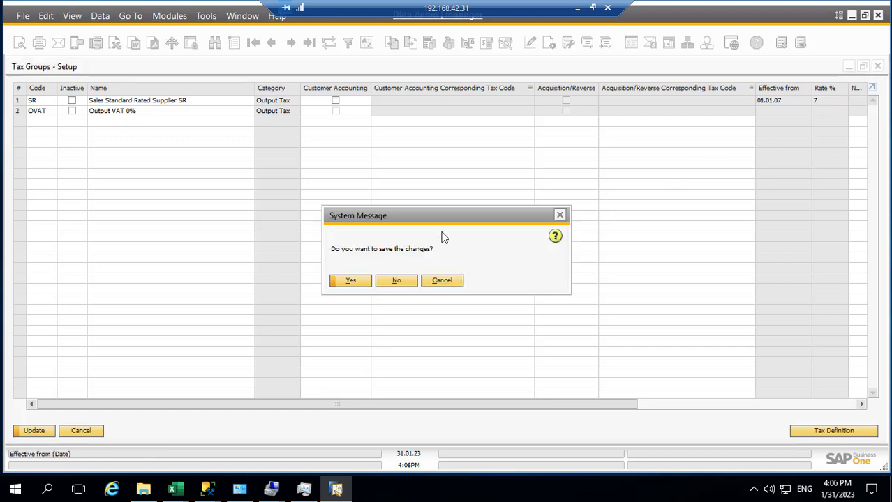
{"action": "left_click", "coordinate": [385, 286]}
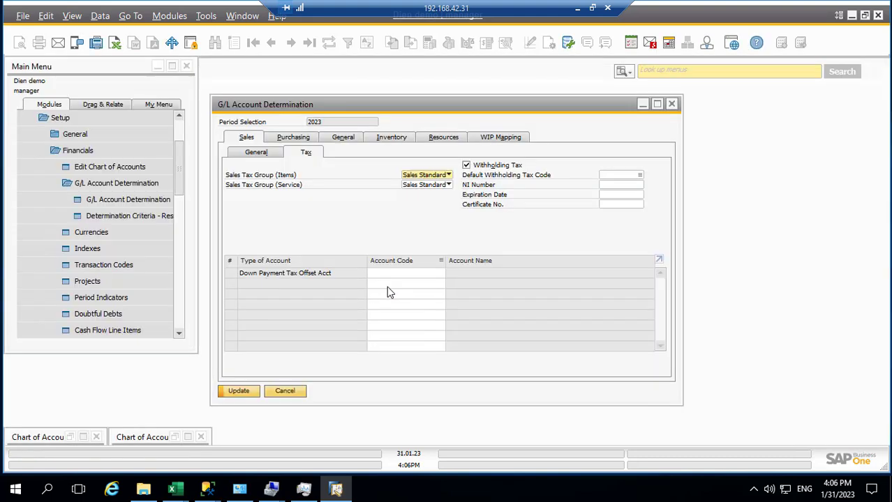
{"action": "left_click", "coordinate": [448, 176]}
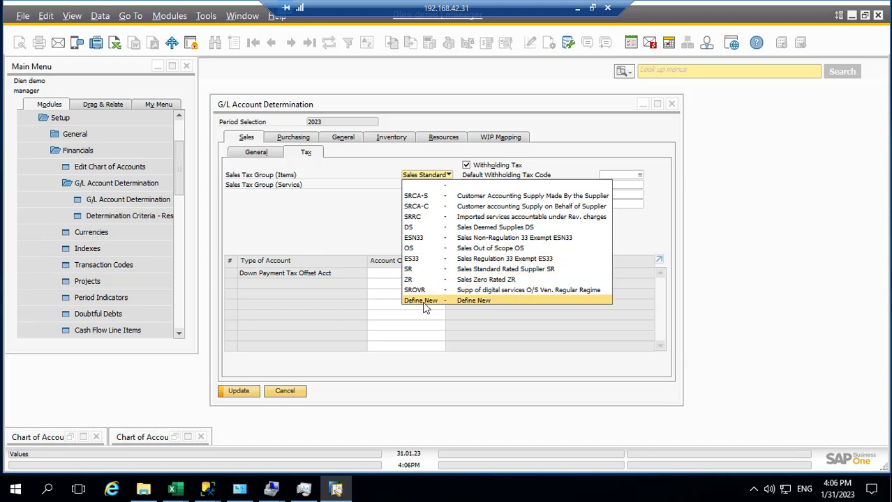
{"action": "left_click", "coordinate": [342, 231]}
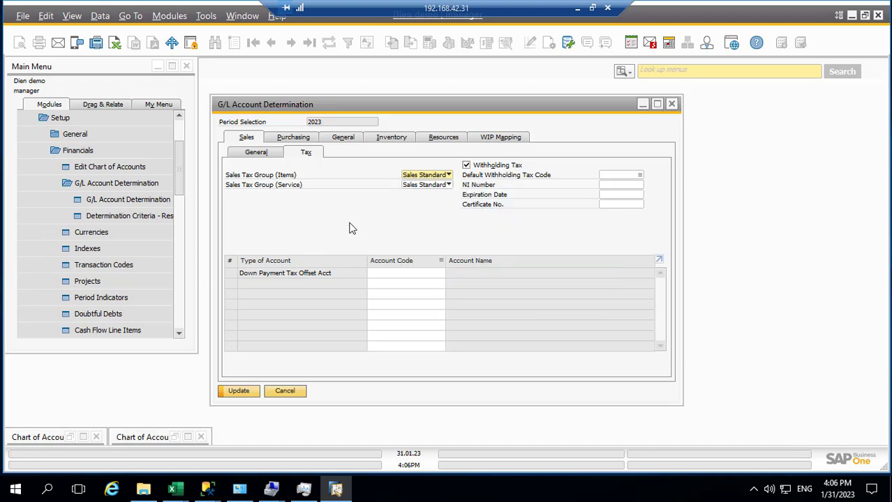
{"action": "left_click", "coordinate": [449, 175]}
{"action": "left_click", "coordinate": [422, 301]}
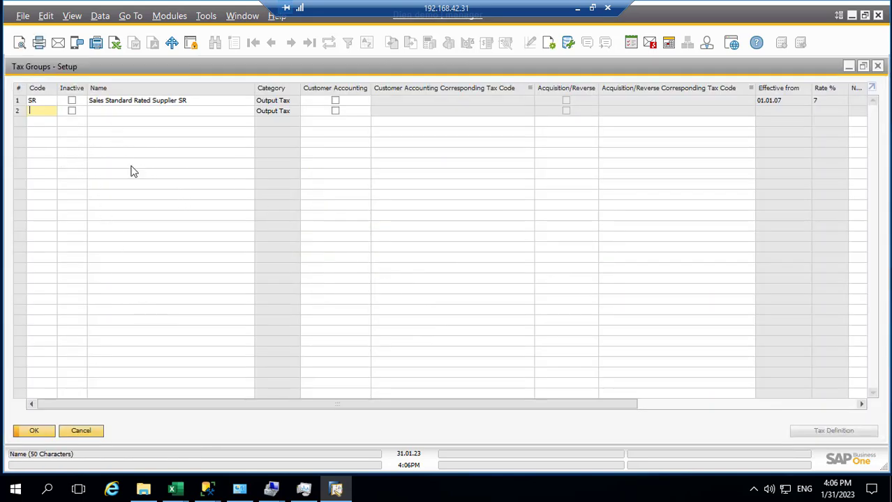
Copy the code OVAT from the Tax groups sheet of Template_ViVo.xlsx in Excel into the new row of SAP Business One's Tax Groups setup.
{"action": "left_click", "coordinate": [577, 12]}
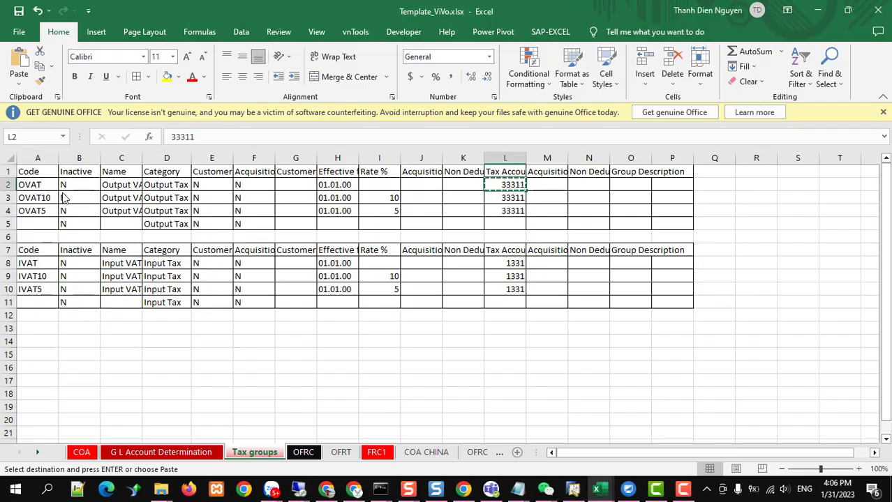
{"action": "left_click", "coordinate": [32, 183]}
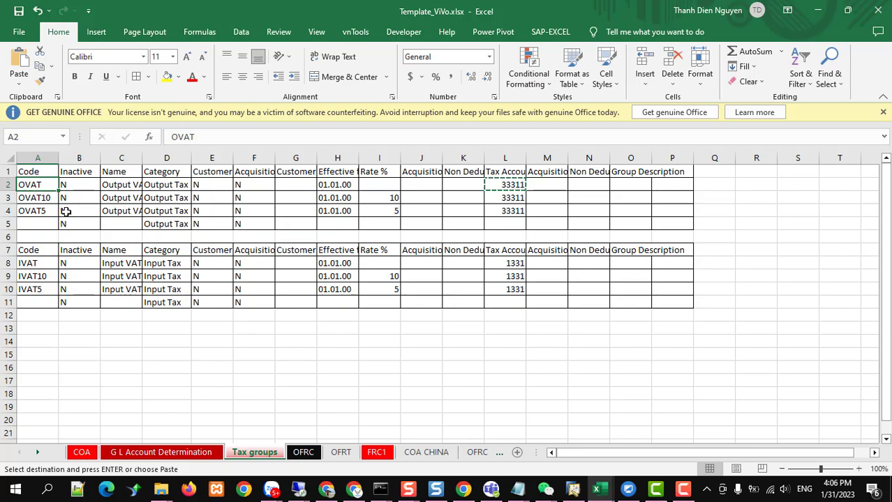
{"action": "key", "text": "ctrl+c"}
{"action": "key", "text": "alt+Tab"}
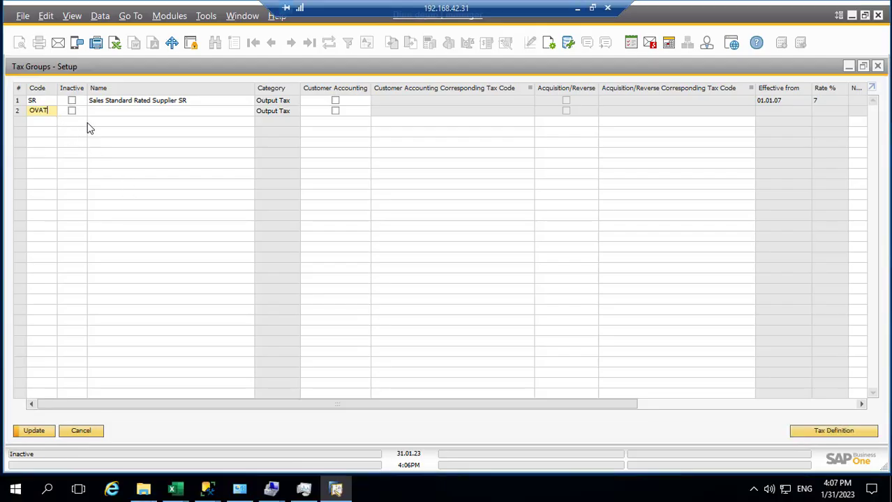
Copy the name Output VAT 0% from the Excel template into the OVAT row in SAP and submit the row.
{"action": "left_click", "coordinate": [106, 111]}
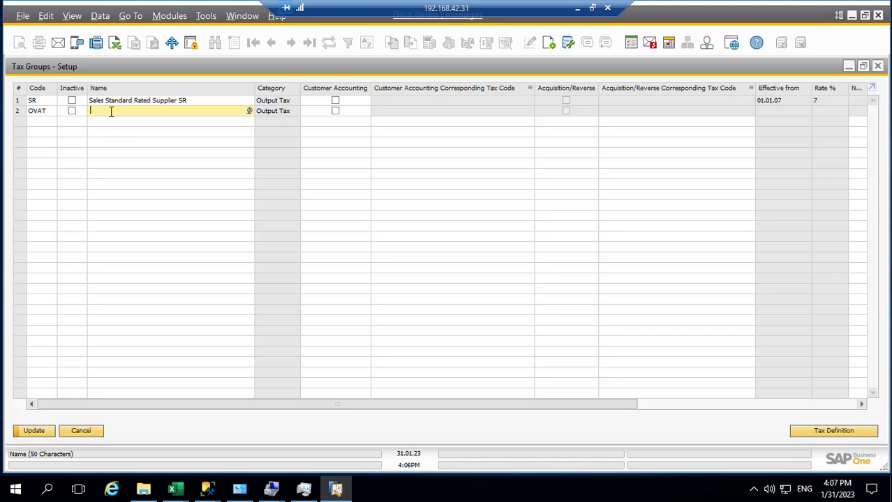
{"action": "left_click", "coordinate": [576, 12]}
{"action": "left_click", "coordinate": [124, 184]}
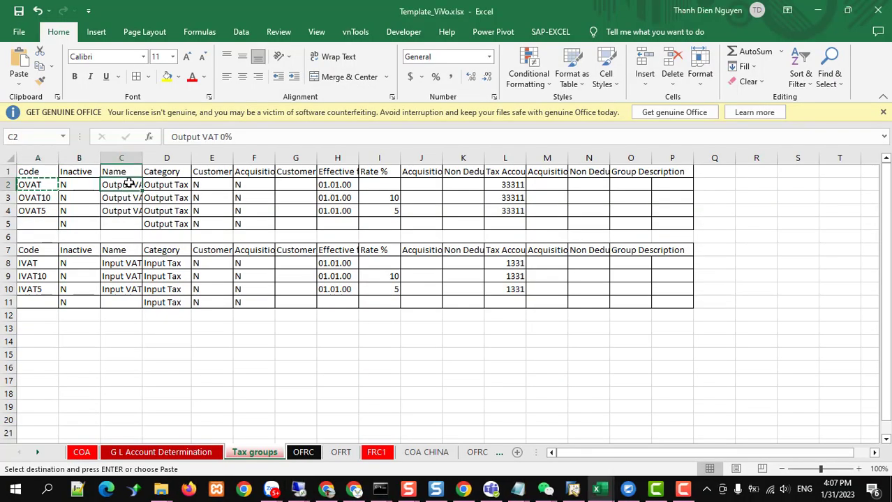
{"action": "key", "text": "ctrl+c"}
{"action": "key", "text": "alt+Tab"}
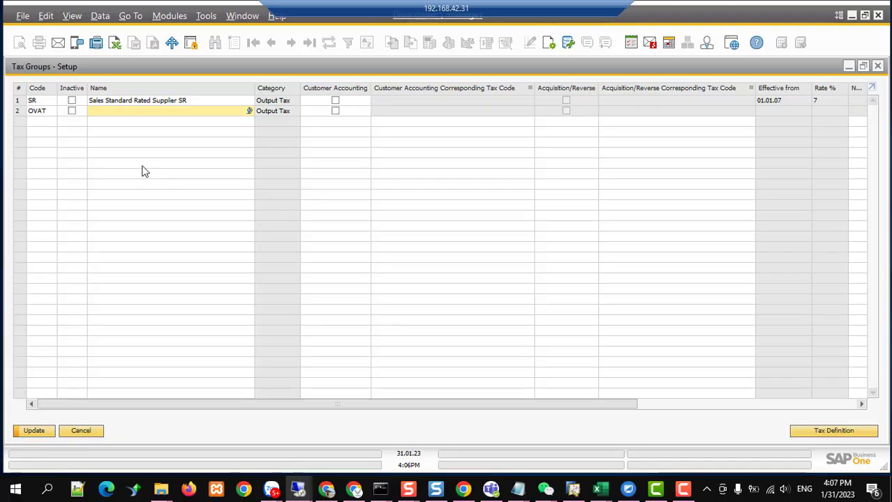
{"action": "key", "text": "ctrl+v"}
{"action": "key", "text": "Tab"}
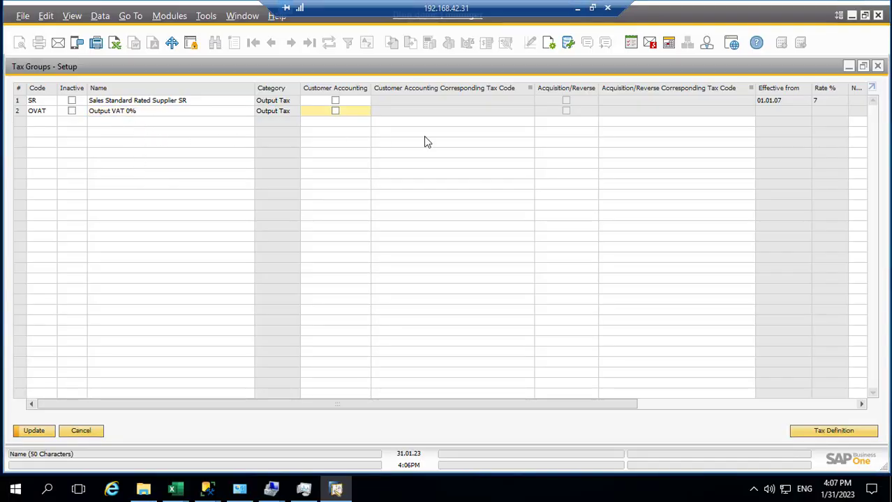
{"action": "left_click", "coordinate": [31, 430]}
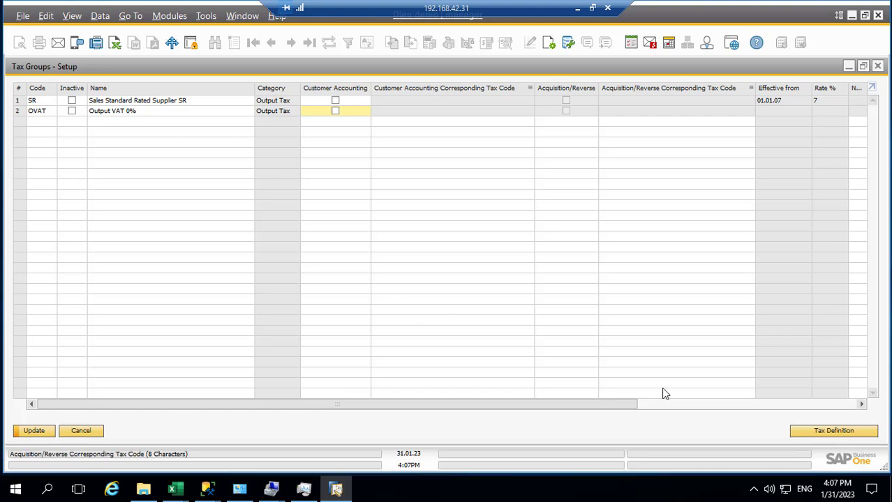
Add a tax definition effective from 01.01.23 to the OVAT group and save the tax groups.
{"action": "left_click", "coordinate": [818, 433]}
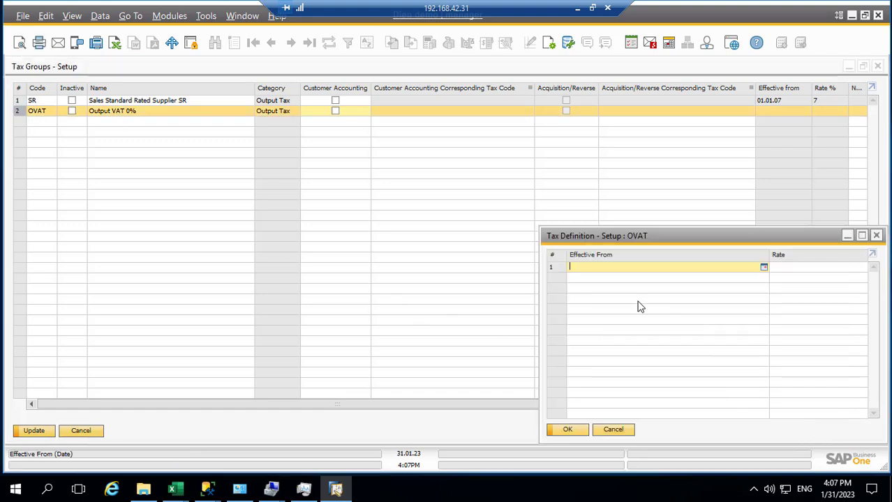
{"action": "type", "text": "0"}
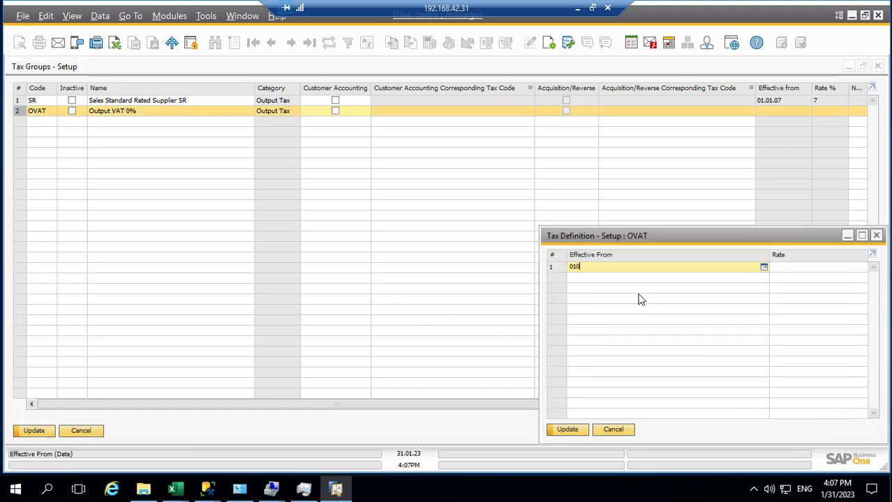
{"action": "type", "text": "1.01."}
{"action": "type", "text": "2"}
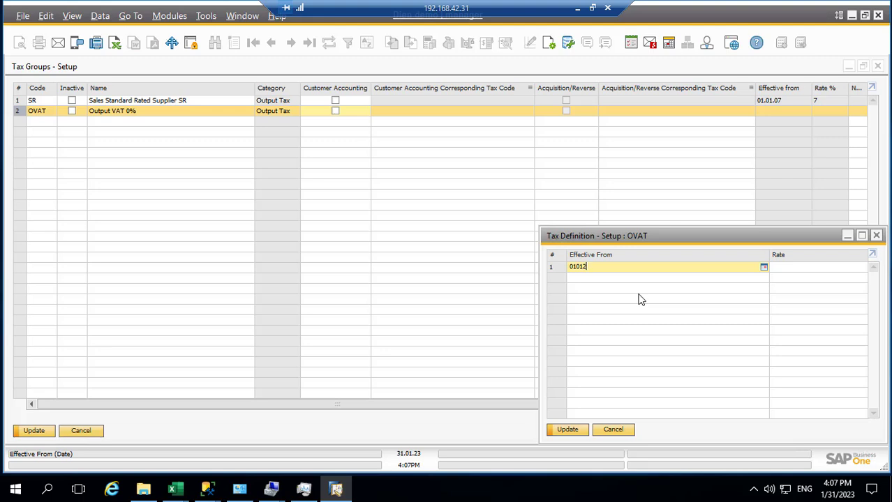
{"action": "type", "text": "3"}
{"action": "key", "text": "Tab"}
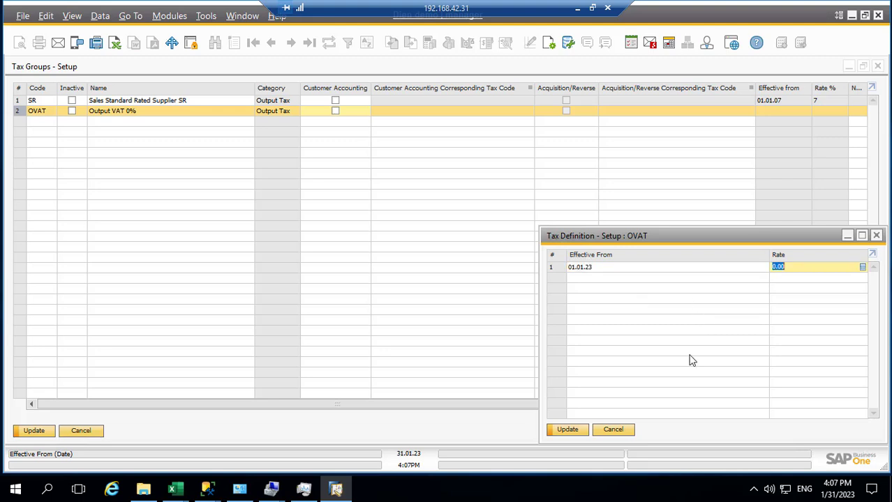
{"action": "left_click", "coordinate": [570, 431]}
{"action": "left_click", "coordinate": [567, 430]}
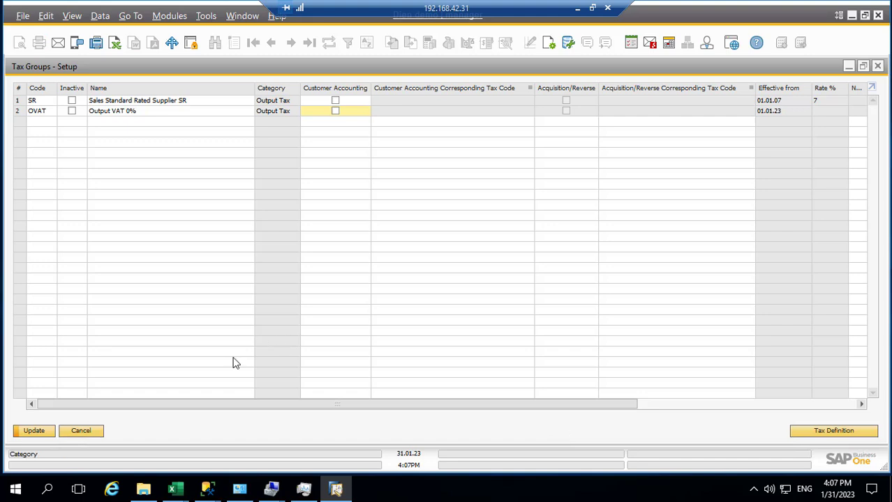
{"action": "left_click", "coordinate": [35, 432]}
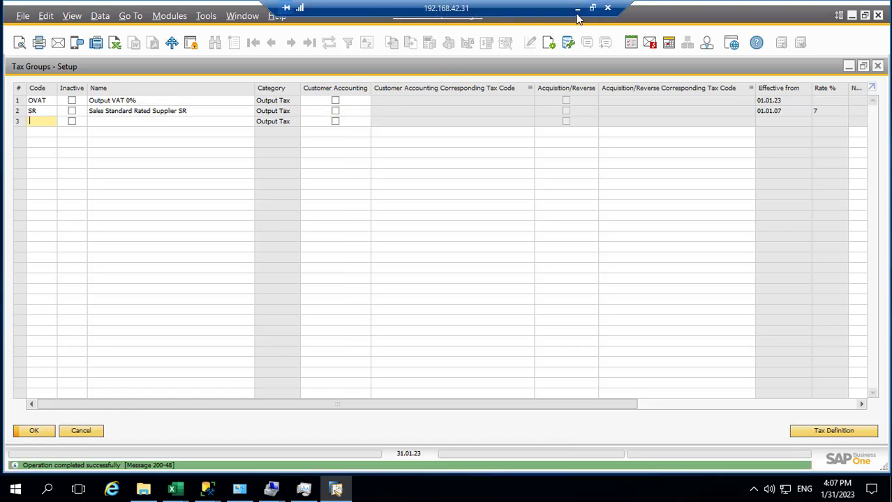
Try to delete the SR tax group, Sales Standard Rated Supplier SR.
{"action": "right_click", "coordinate": [21, 113]}
{"action": "left_click", "coordinate": [53, 180]}
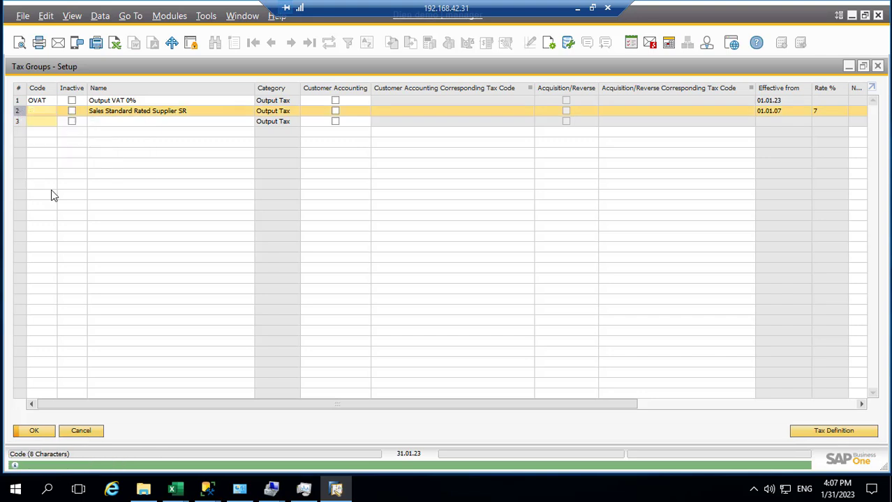
{"action": "left_click", "coordinate": [35, 431]}
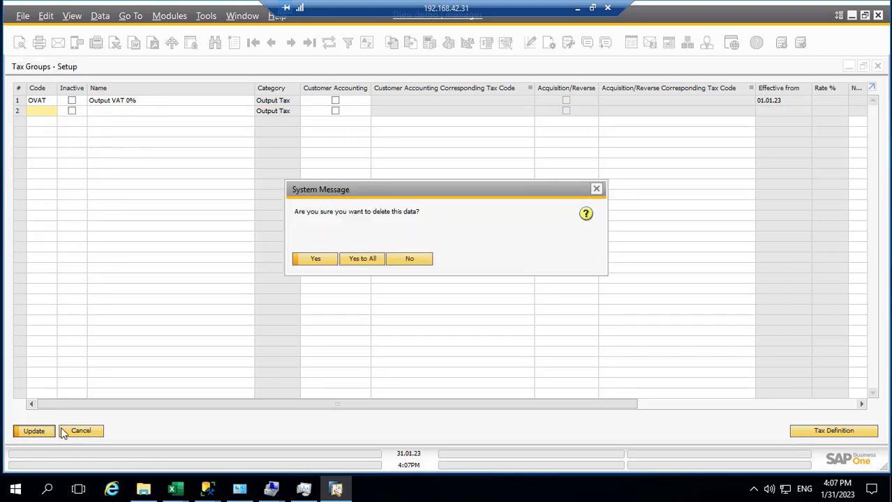
{"action": "left_click", "coordinate": [314, 260]}
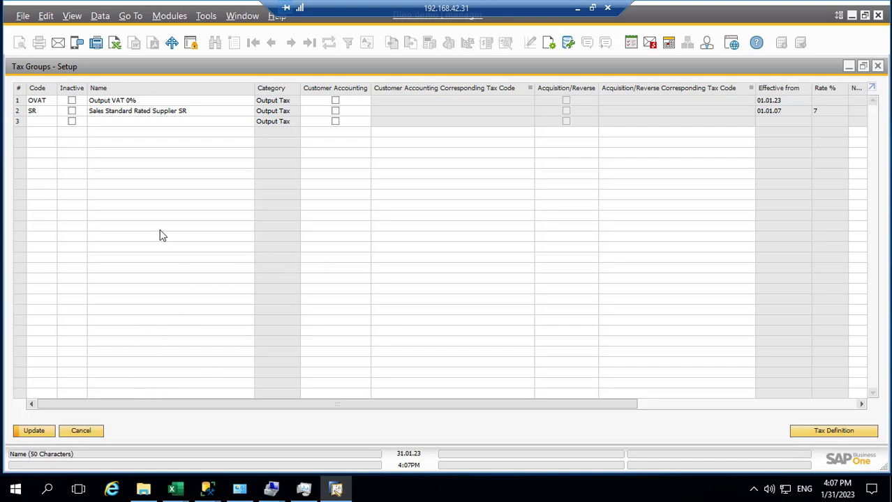
Copy the code OVAT10 from the Excel template into the empty third row of SAP's Tax Groups setup.
{"action": "left_click", "coordinate": [578, 11]}
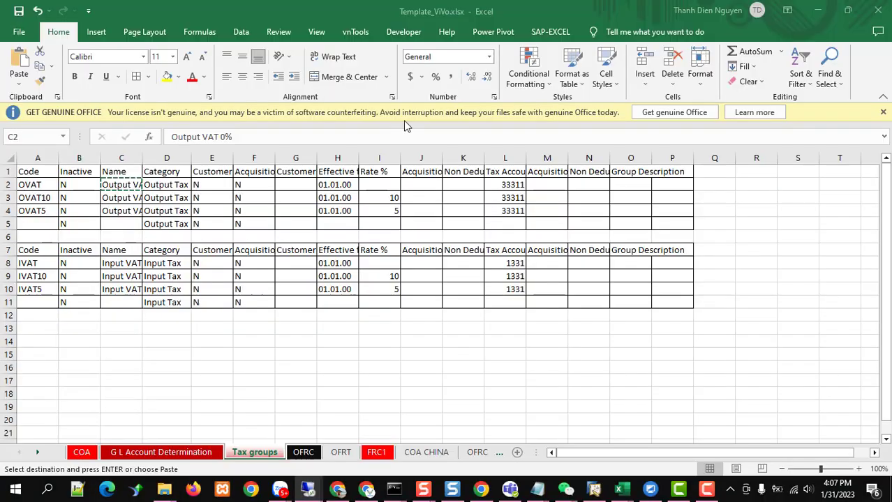
{"action": "left_click", "coordinate": [34, 197]}
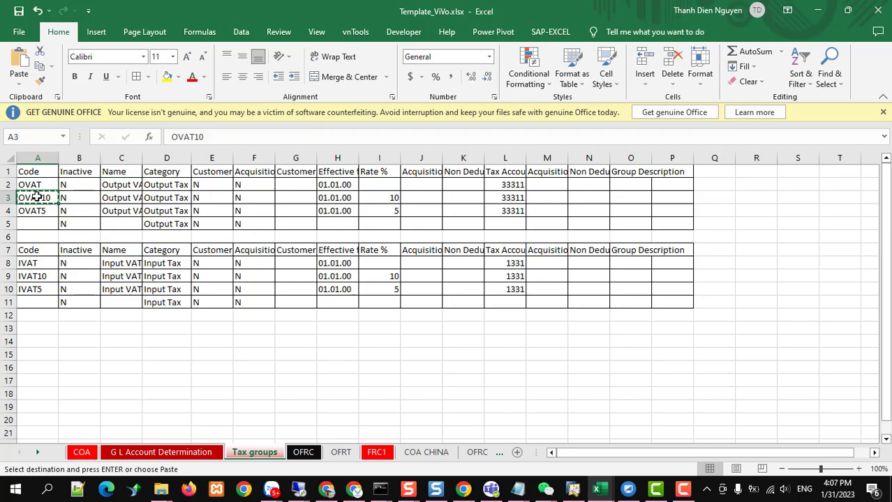
{"action": "key", "text": "alt+Tab"}
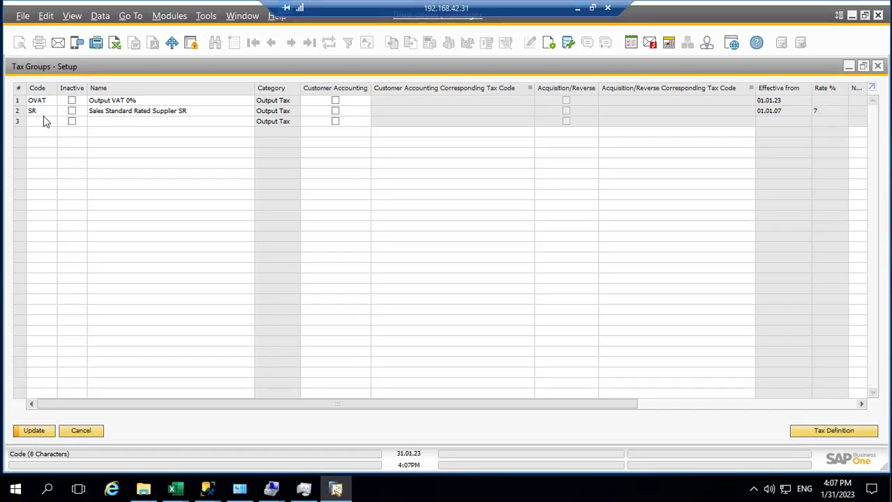
{"action": "left_click", "coordinate": [39, 122]}
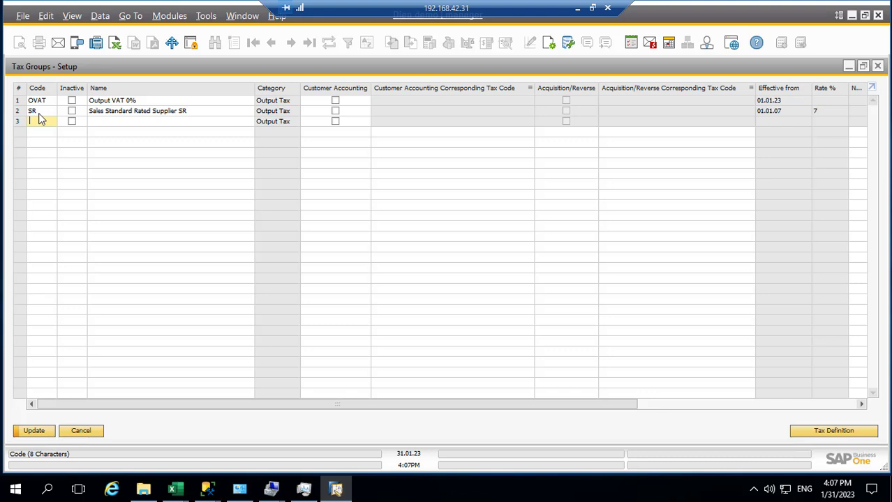
Copy the name Output VAT 10% from the Excel template into the OVAT10 row in SAP.
{"action": "left_click", "coordinate": [107, 125]}
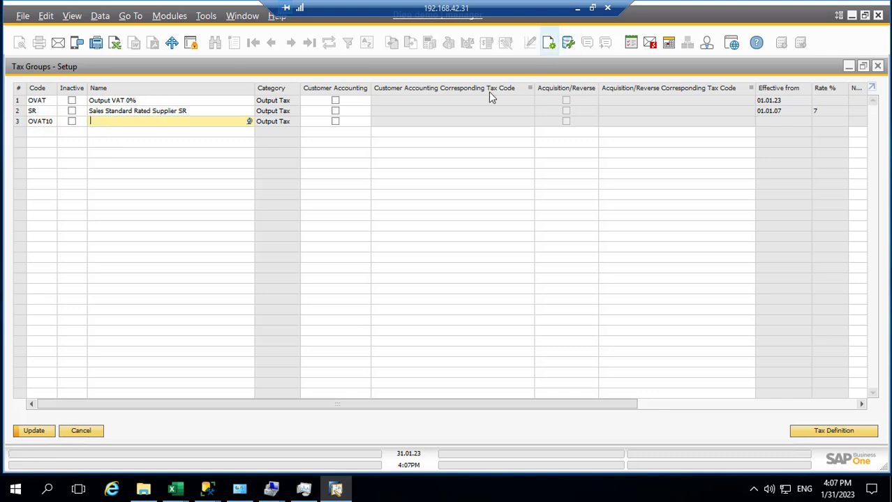
{"action": "left_click", "coordinate": [578, 8]}
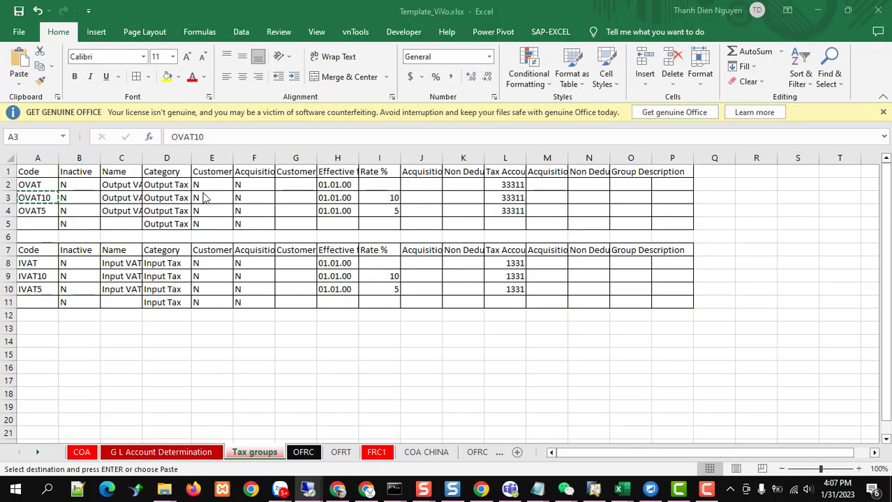
{"action": "left_click", "coordinate": [124, 199]}
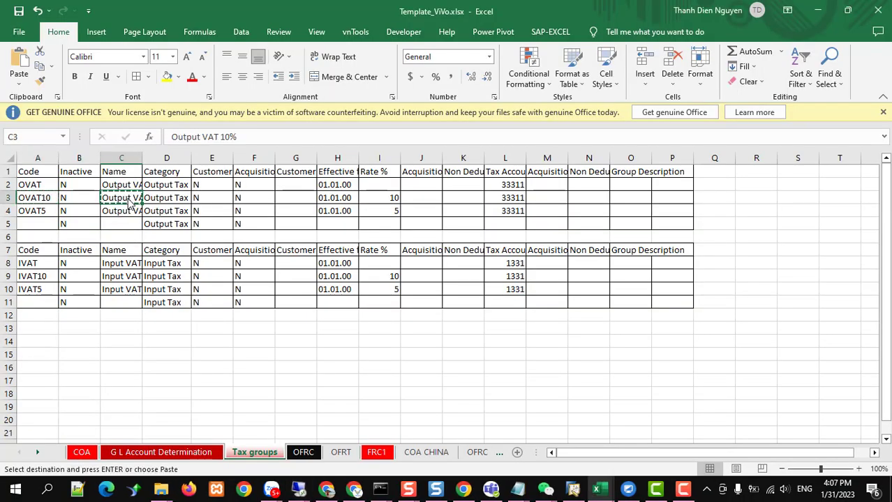
{"action": "key", "text": "alt+Tab"}
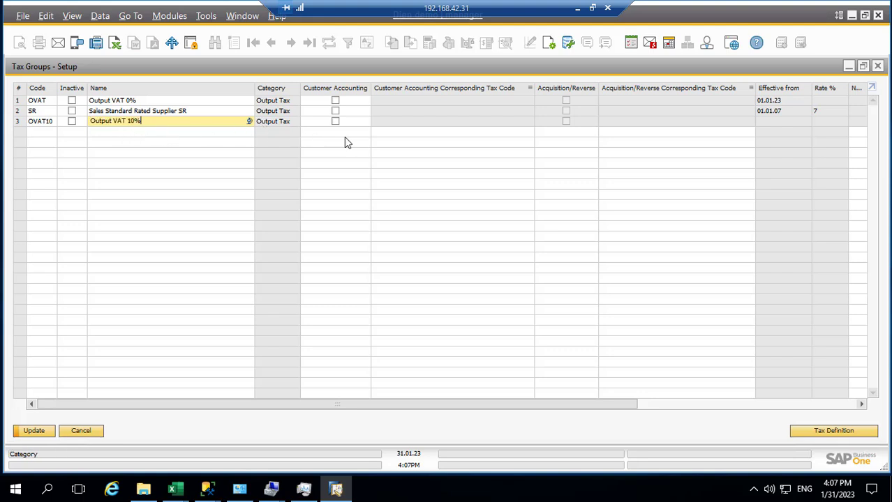
Add a tax definition effective from 01.01.23 to the OVAT10 tax group and close the definition window.
{"action": "left_click", "coordinate": [832, 433]}
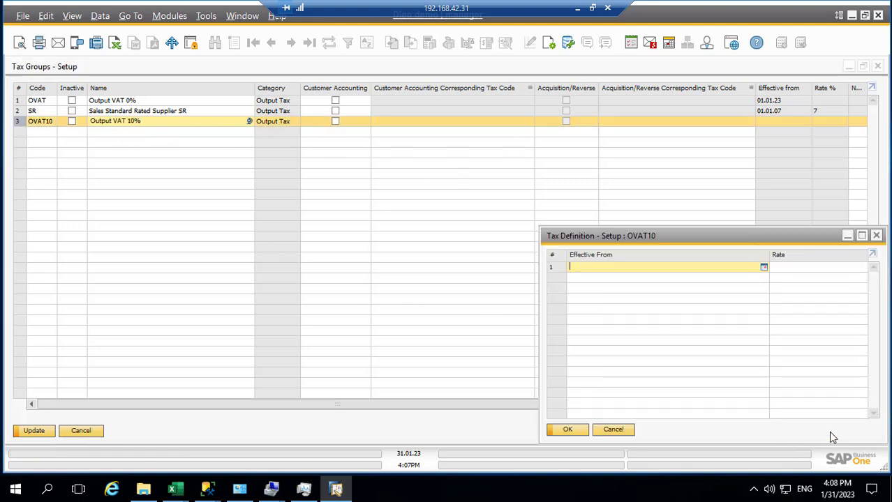
{"action": "type", "text": "01"}
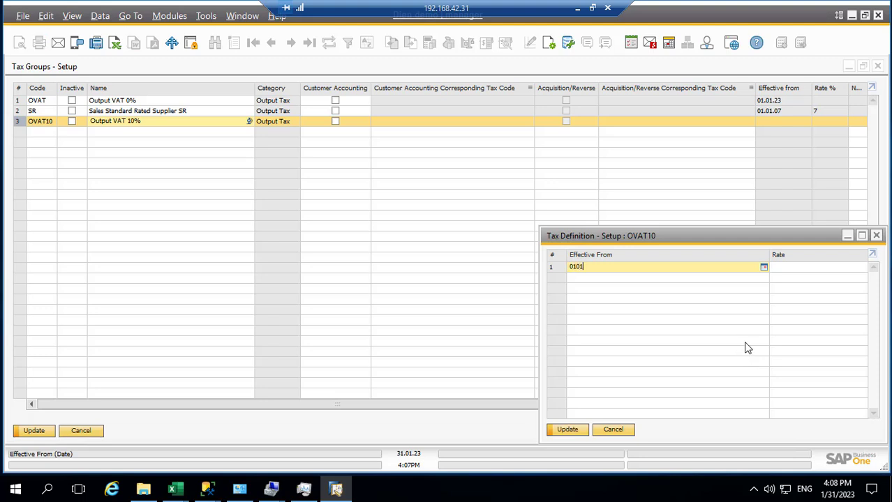
{"action": "type", "text": ".01.23"}
{"action": "key", "text": "Tab"}
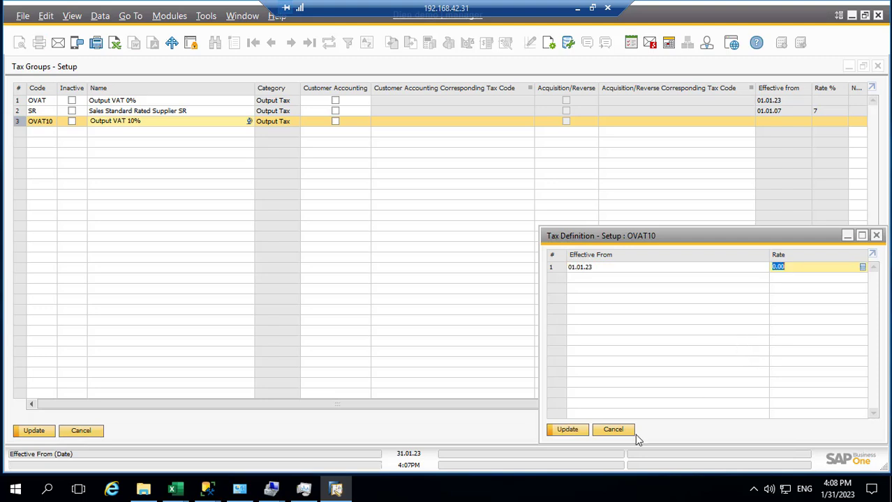
{"action": "left_click", "coordinate": [567, 430]}
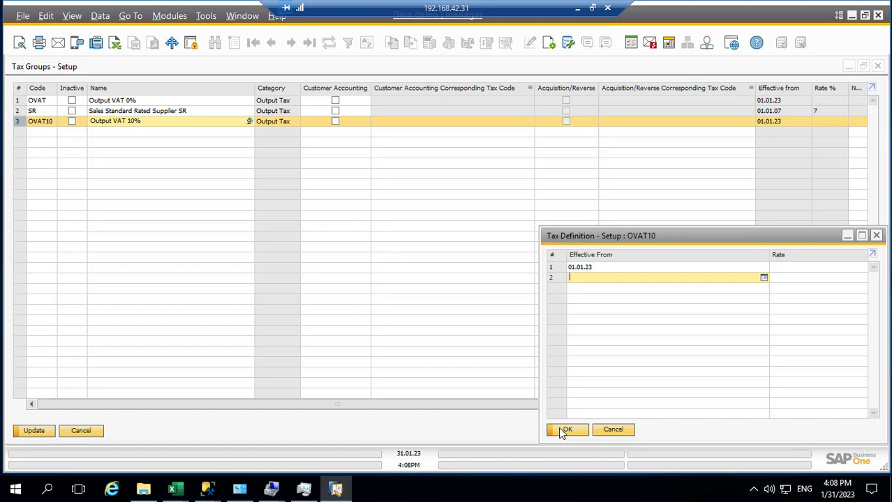
{"action": "left_click", "coordinate": [565, 430]}
Copy the tax account 33311 from the OVAT10 row of the Excel template into the OVAT10 tax group in SAP.
{"action": "left_click_drag", "start_coordinate": [514, 411], "coordinate": [700, 411]}
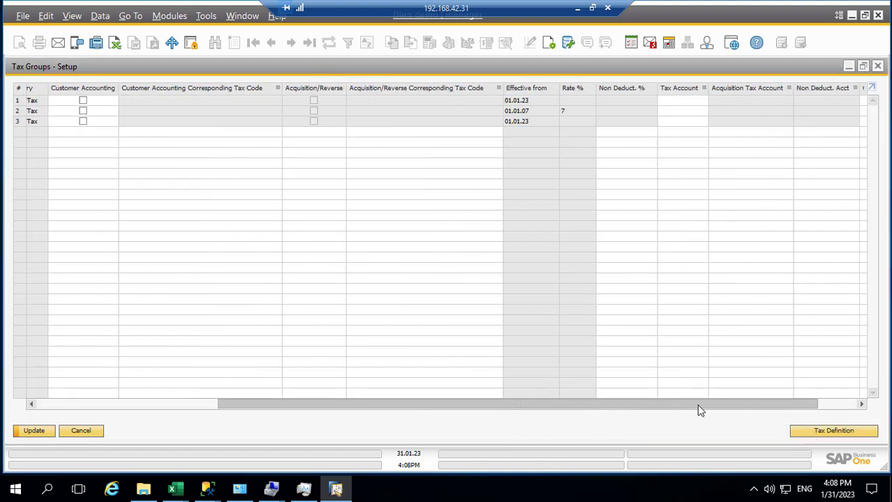
{"action": "left_click", "coordinate": [674, 122]}
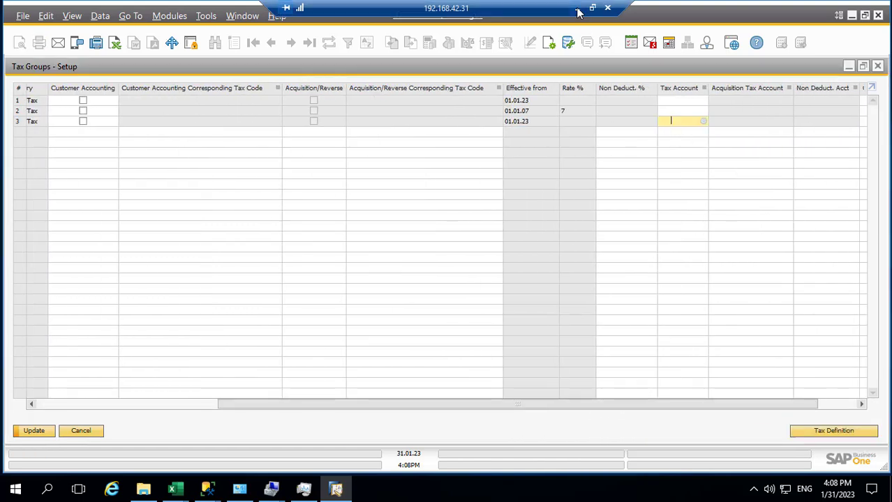
{"action": "left_click", "coordinate": [577, 7]}
{"action": "left_click", "coordinate": [512, 198]}
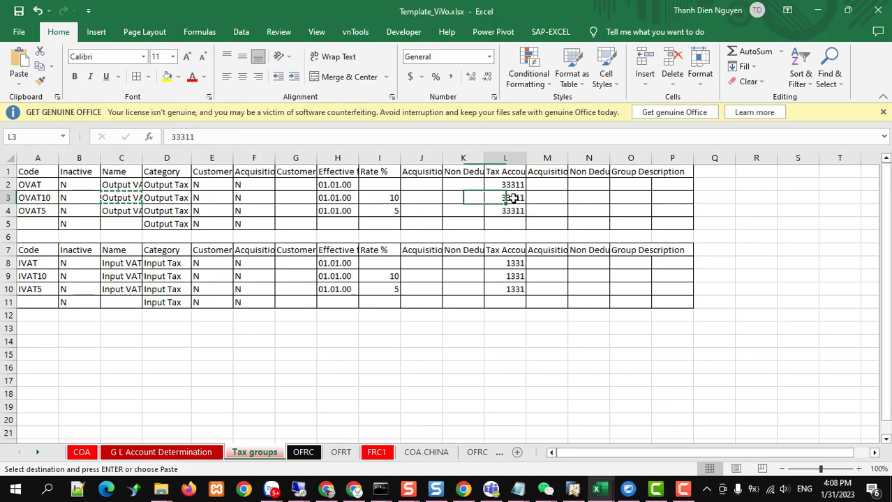
{"action": "key", "text": "ctrl+c"}
{"action": "key", "text": "alt+Tab"}
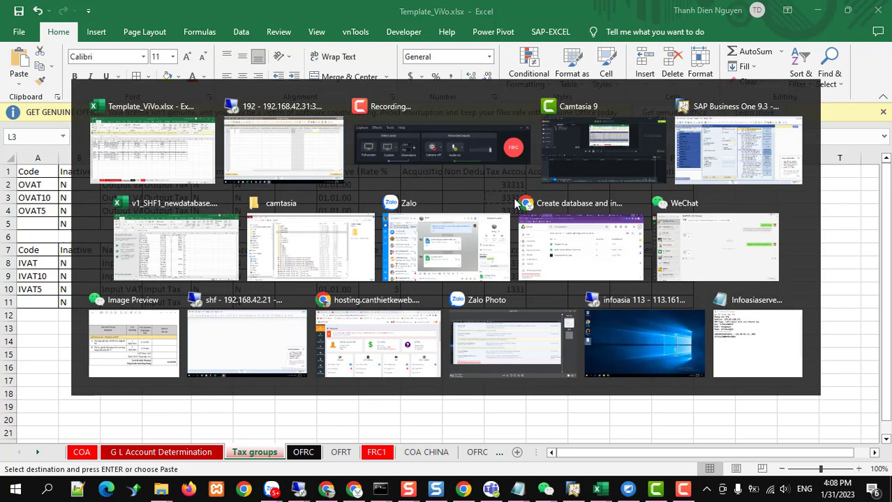
{"action": "key", "text": "ctrl+v"}
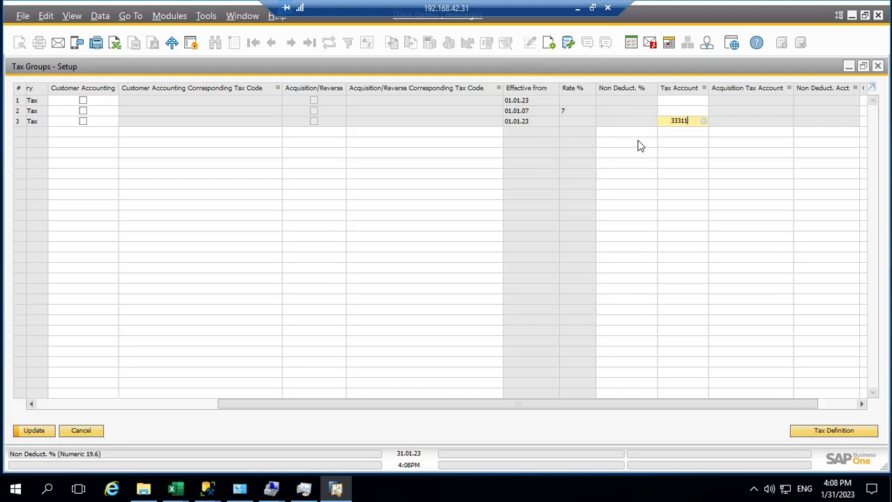
{"action": "key", "text": "Tab"}
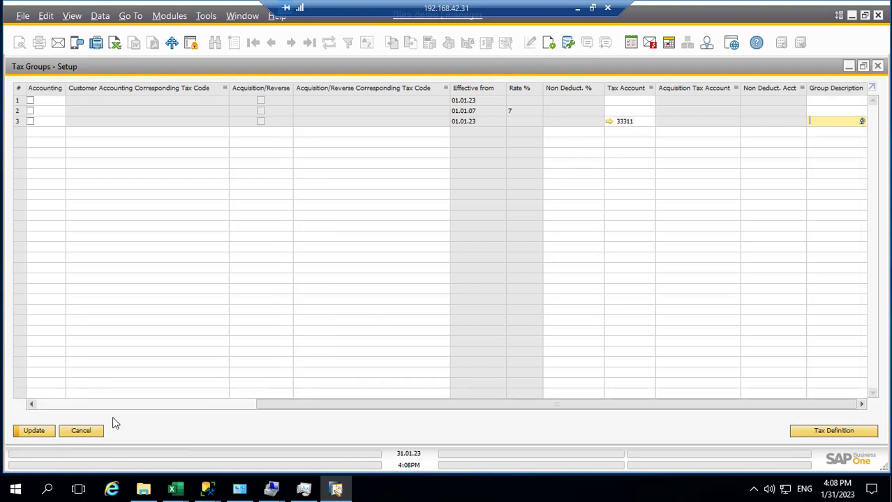
Save the OVAT10 tax group and close the Tax Groups setup.
{"action": "left_click_drag", "start_coordinate": [269, 403], "coordinate": [23, 406]}
{"action": "left_click", "coordinate": [32, 433]}
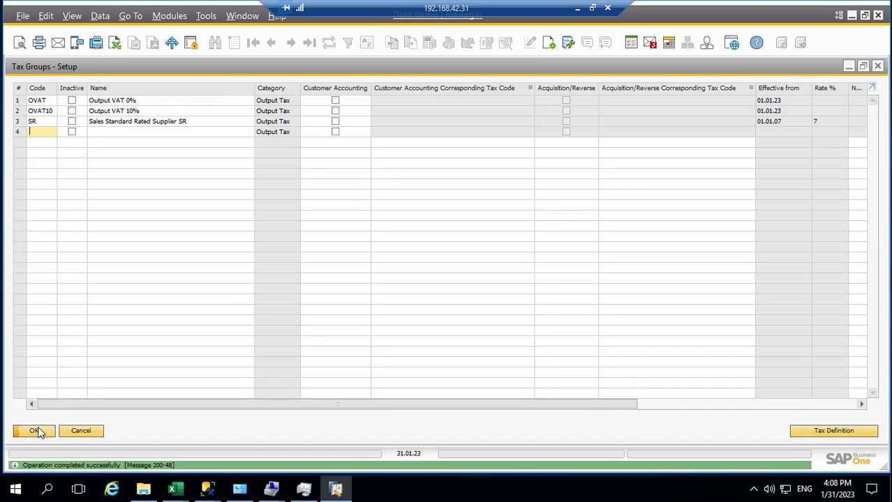
{"action": "left_click", "coordinate": [35, 431]}
Set the default sales tax group for both items and services to Output VAT 10% and save the account determination.
{"action": "left_click", "coordinate": [438, 178]}
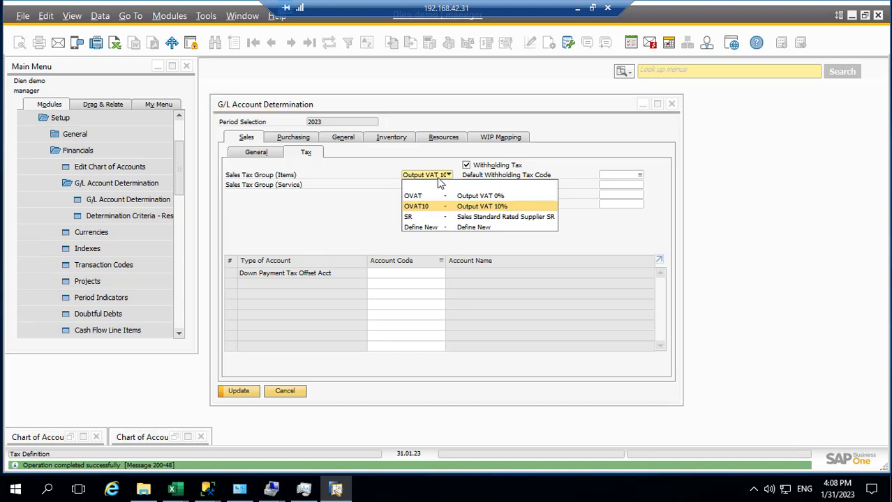
{"action": "left_click", "coordinate": [342, 299]}
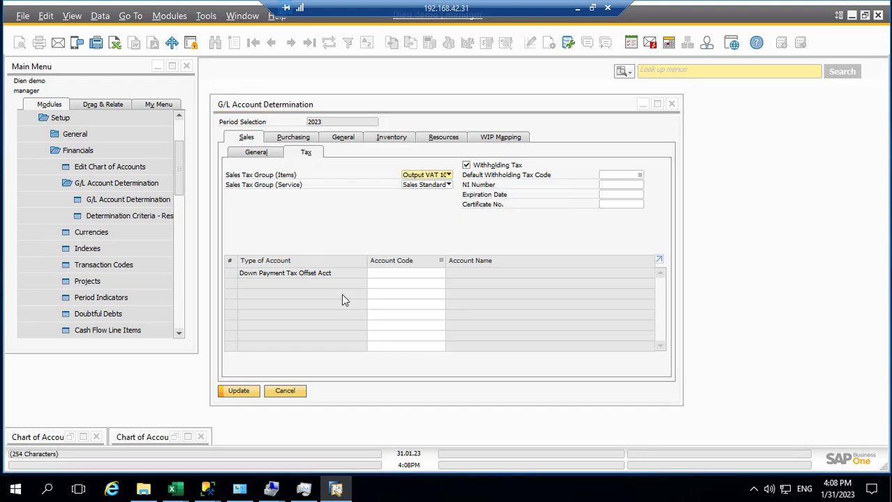
{"action": "left_click", "coordinate": [238, 391]}
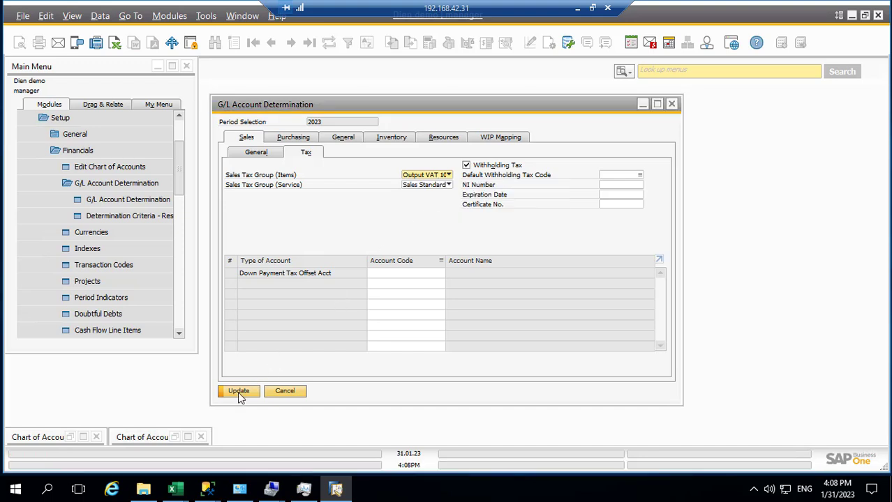
{"action": "left_click", "coordinate": [435, 184]}
{"action": "left_click", "coordinate": [423, 219]}
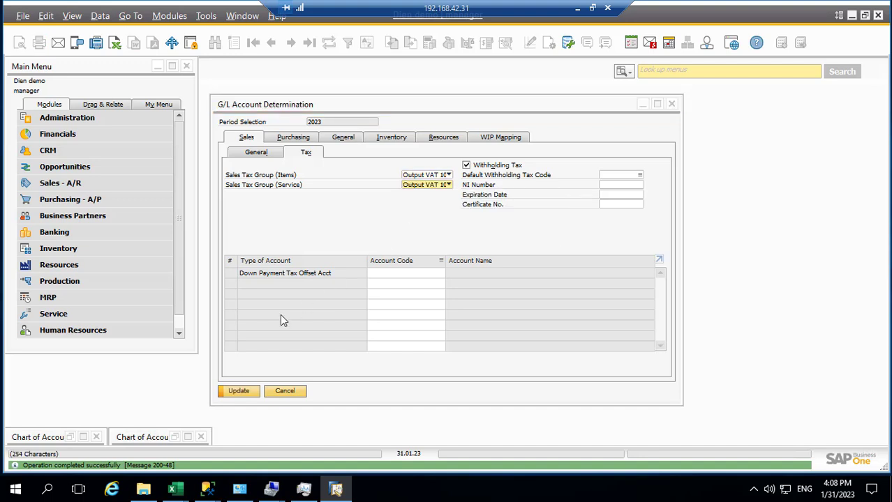
{"action": "left_click", "coordinate": [238, 391]}
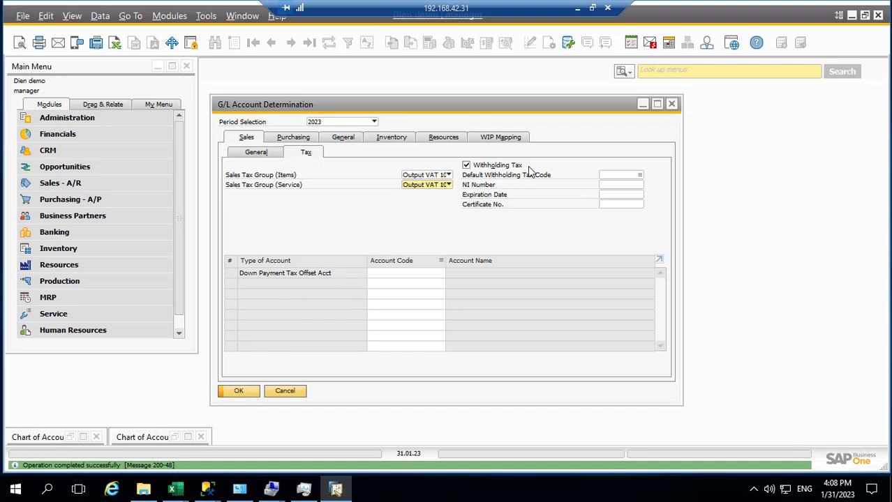
Reopen the output tax group setup from the items tax group and remove the SR group, confirming the deletion for all.
{"action": "left_click", "coordinate": [449, 175]}
{"action": "left_click", "coordinate": [425, 228]}
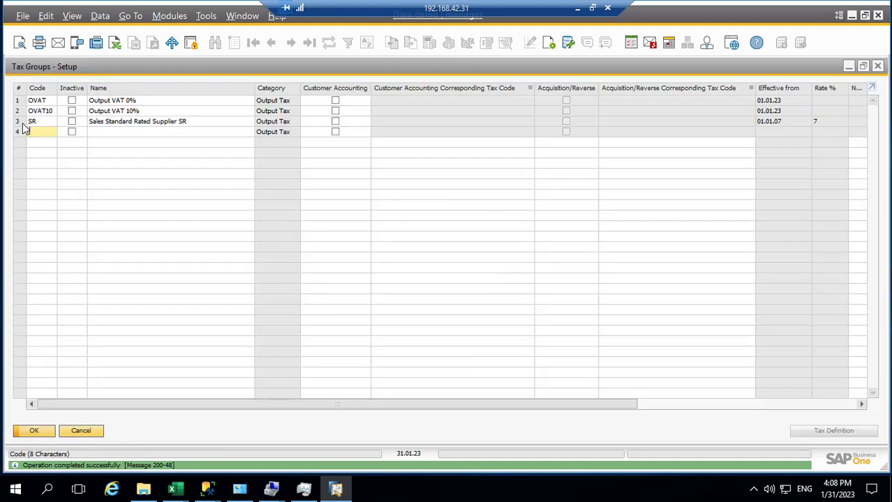
{"action": "left_click", "coordinate": [17, 122]}
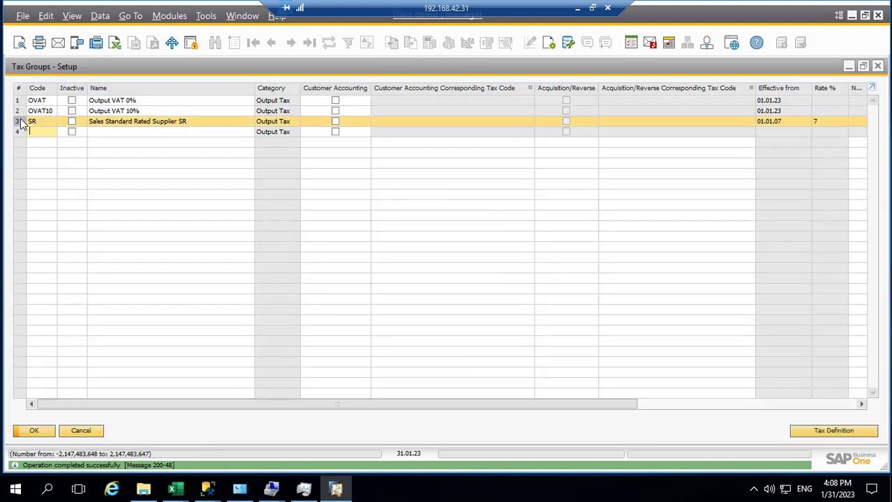
{"action": "right_click", "coordinate": [21, 124]}
{"action": "left_click", "coordinate": [63, 190]}
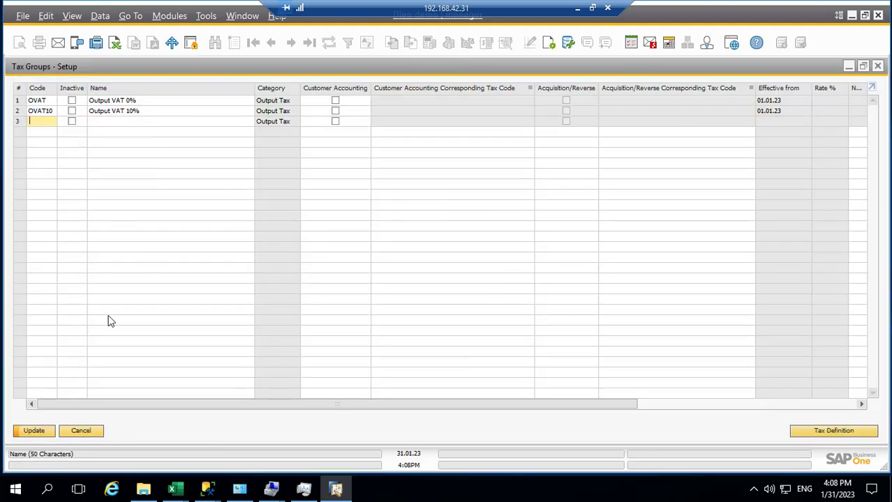
{"action": "left_click", "coordinate": [33, 432]}
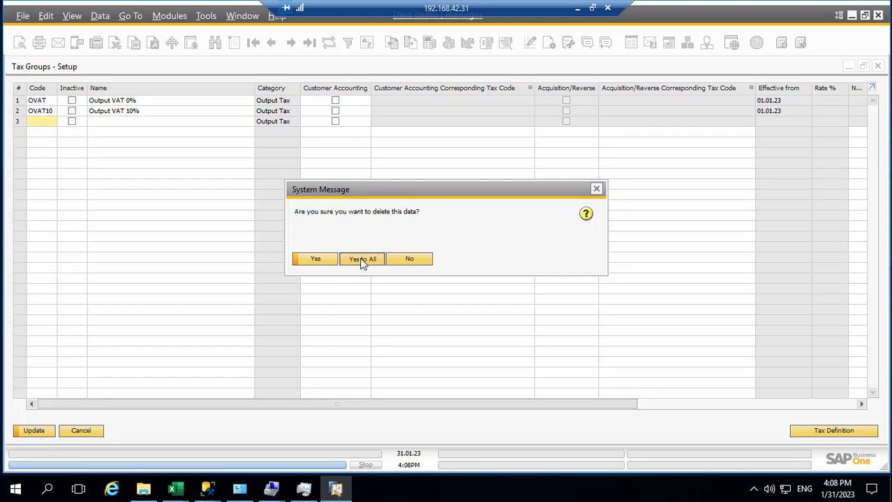
{"action": "left_click", "coordinate": [361, 261]}
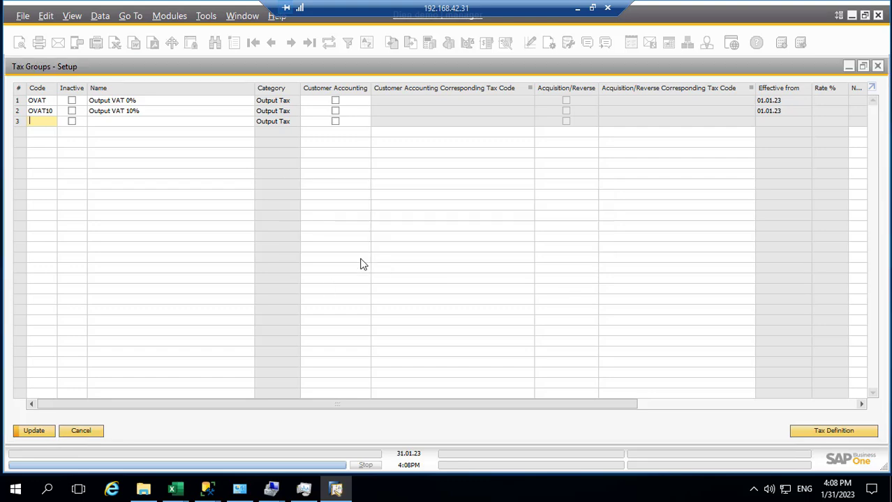
Copy the code OVAT5 from the Excel template into the empty third row of SAP's Tax Groups setup.
{"action": "left_click", "coordinate": [577, 14]}
{"action": "left_click", "coordinate": [38, 211]}
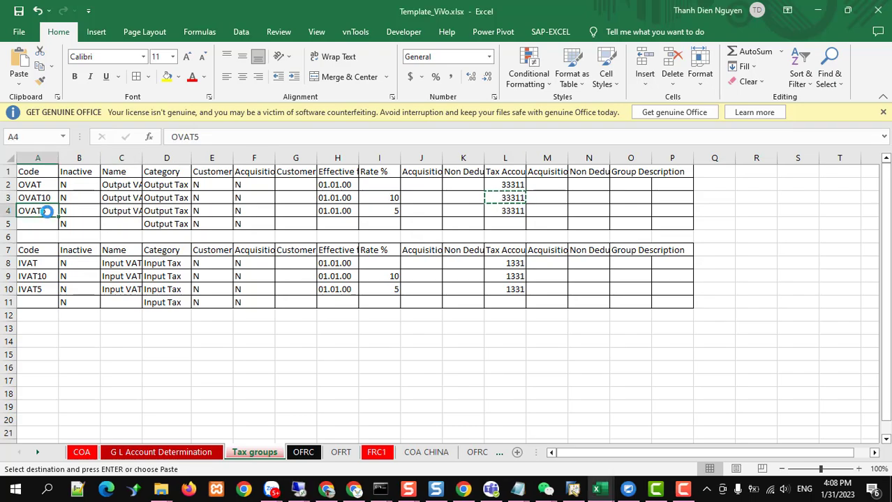
{"action": "key", "text": "ctrl+c"}
{"action": "key", "text": "alt+Tab"}
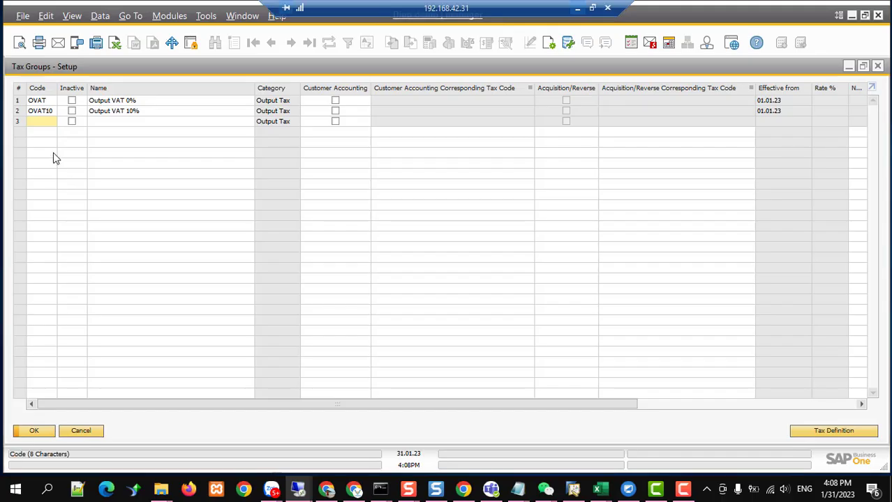
{"action": "key", "text": "ctrl+v"}
{"action": "key", "text": "Tab"}
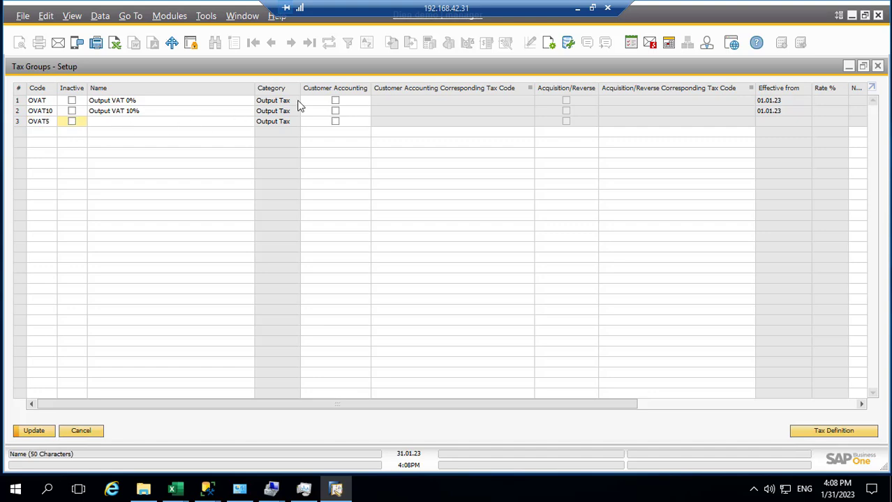
Copy the name Output VAT 5% from the Excel template into the OVAT5 row in SAP.
{"action": "left_click", "coordinate": [577, 7]}
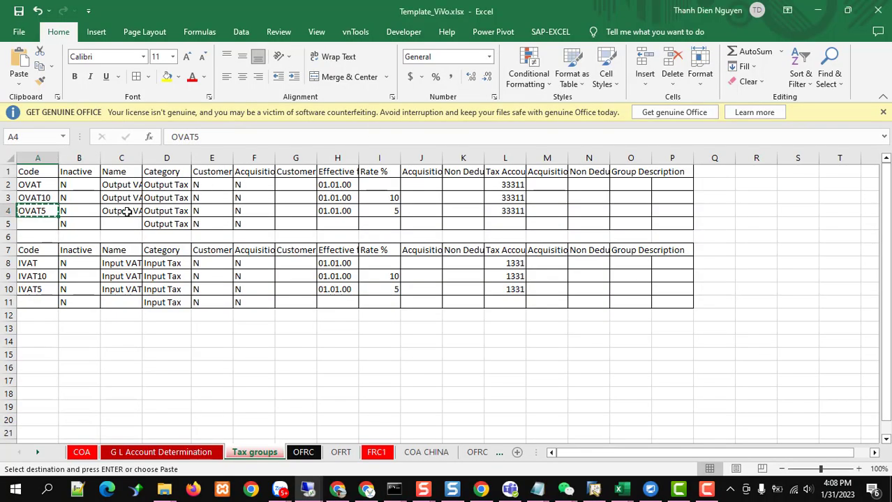
{"action": "left_click", "coordinate": [126, 213]}
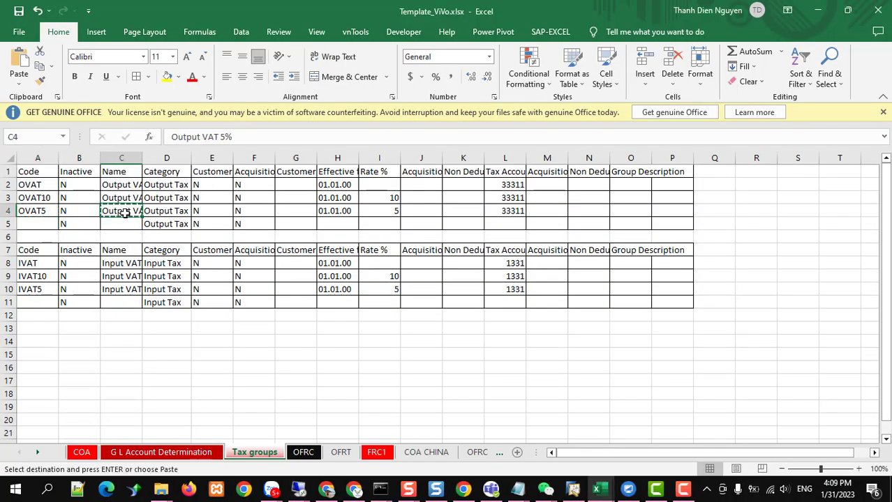
{"action": "key", "text": "ctrl+c"}
{"action": "key", "text": "alt+Tab"}
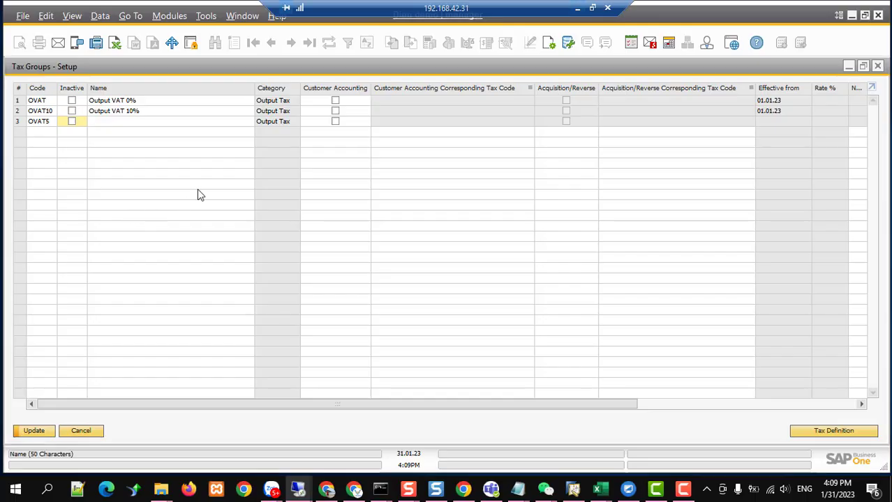
{"action": "left_click", "coordinate": [150, 123]}
{"action": "key", "text": "ctrl+v"}
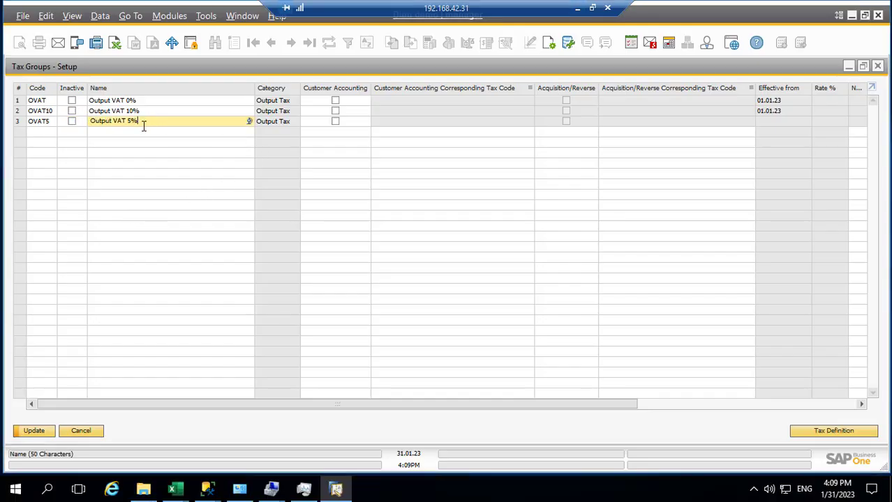
{"action": "key", "text": "Tab"}
Enter 33311 as the tax account of the OVAT5 tax group and try to save it.
{"action": "left_click_drag", "start_coordinate": [469, 409], "coordinate": [811, 388]}
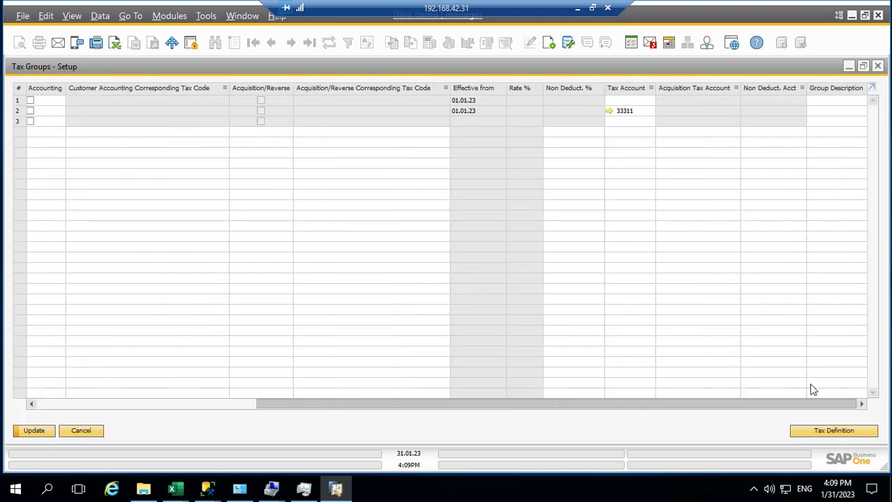
{"action": "left_click", "coordinate": [631, 113]}
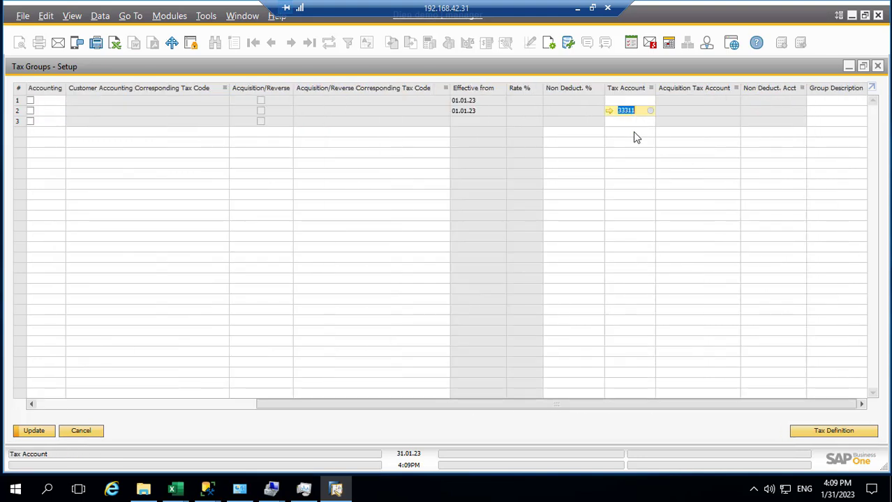
{"action": "left_click", "coordinate": [627, 122]}
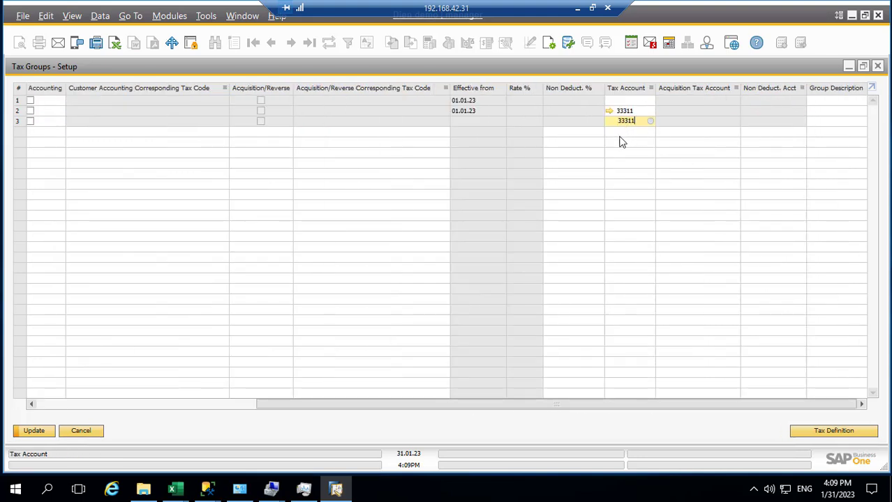
{"action": "type", "text": "33311"}
{"action": "key", "text": "Tab"}
{"action": "left_click", "coordinate": [30, 433]}
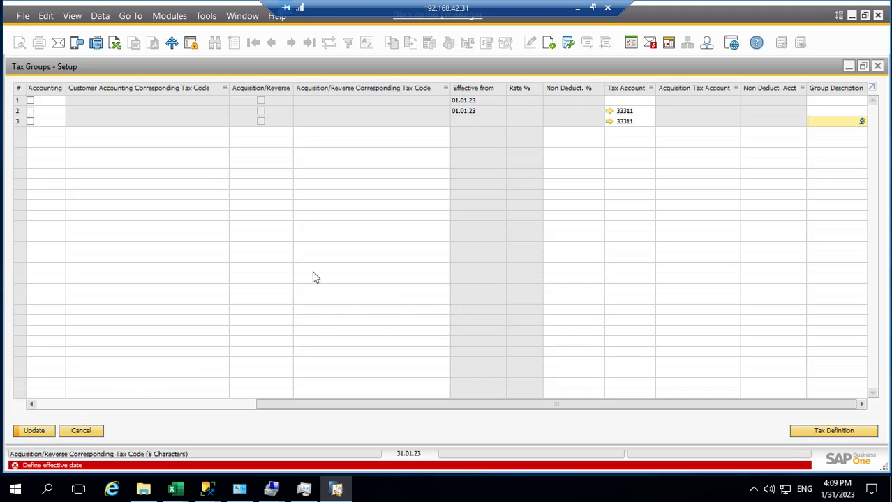
Add a tax definition effective from 01.01.23 to the OVAT5 tax group and close the definition window.
{"action": "left_click", "coordinate": [829, 433]}
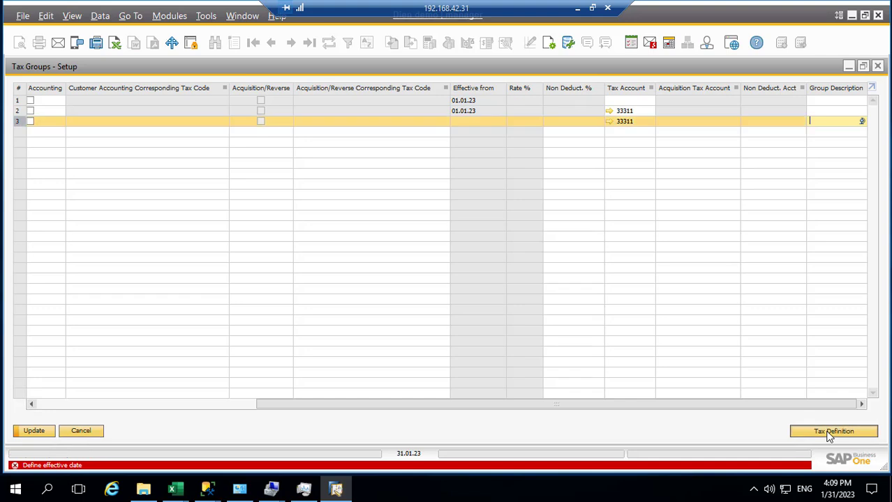
{"action": "type", "text": "010123"}
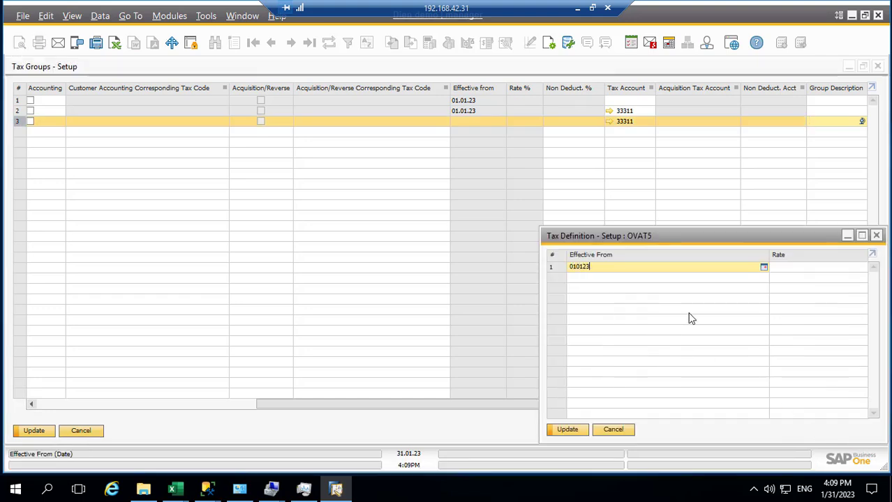
{"action": "key", "text": "Tab"}
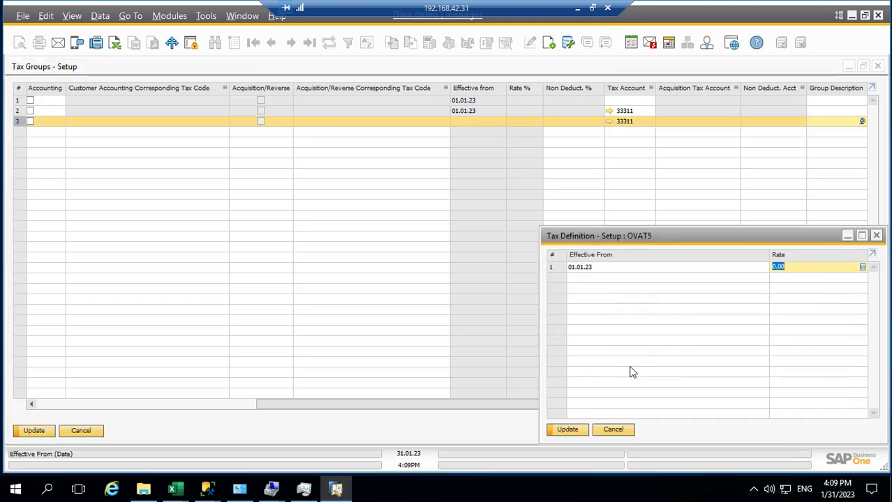
{"action": "left_click", "coordinate": [562, 431]}
{"action": "left_click", "coordinate": [563, 430]}
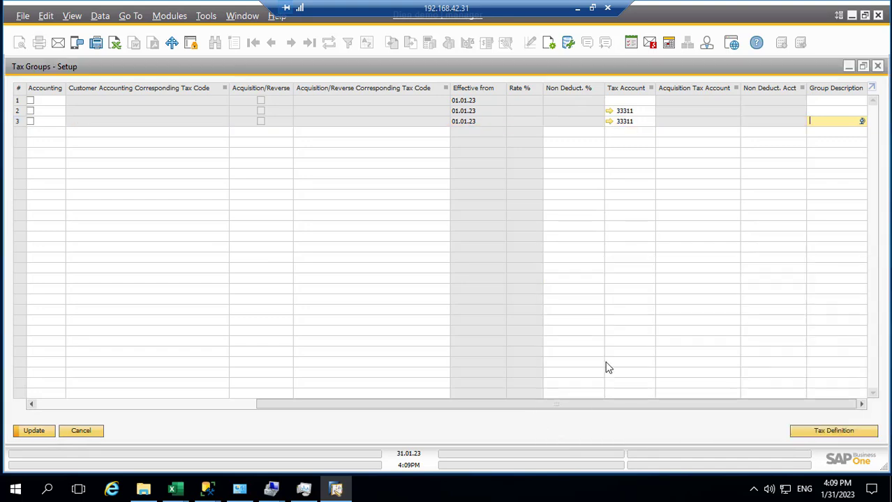
Check the account linked to the OVAT5 tax group, then save the output tax groups and close the setup.
{"action": "left_click", "coordinate": [609, 121]}
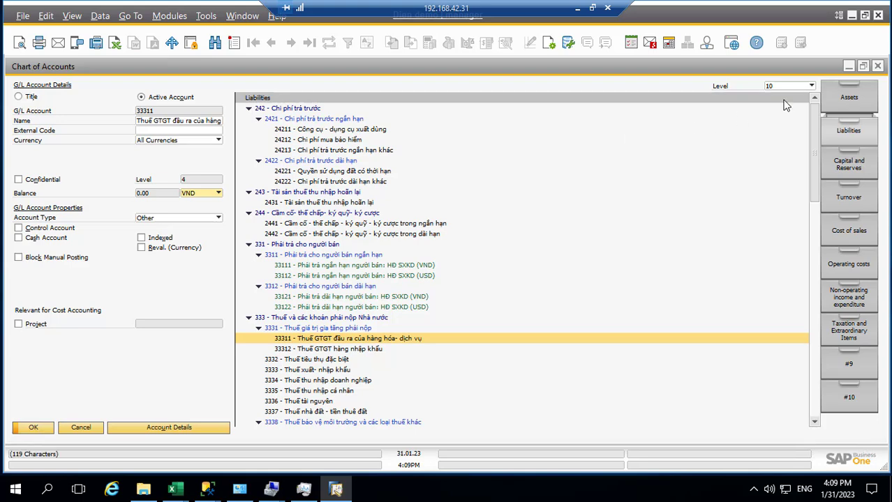
{"action": "left_click", "coordinate": [877, 66]}
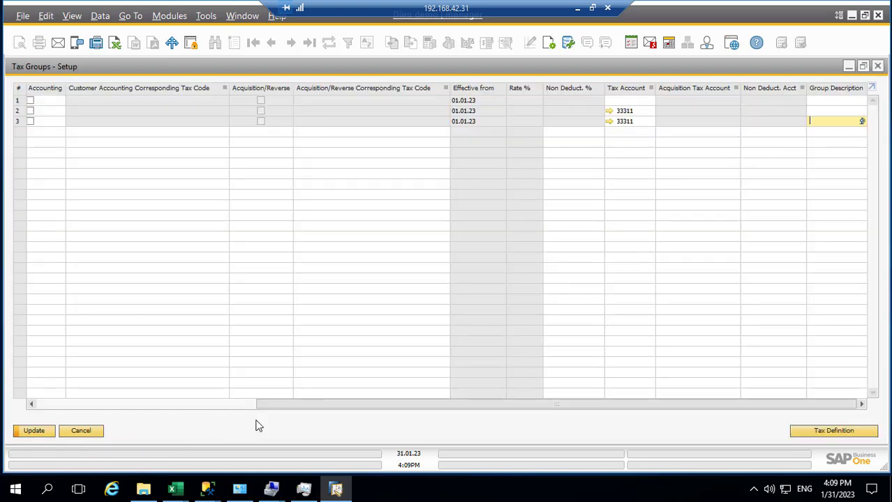
{"action": "left_click_drag", "start_coordinate": [274, 405], "coordinate": [49, 407]}
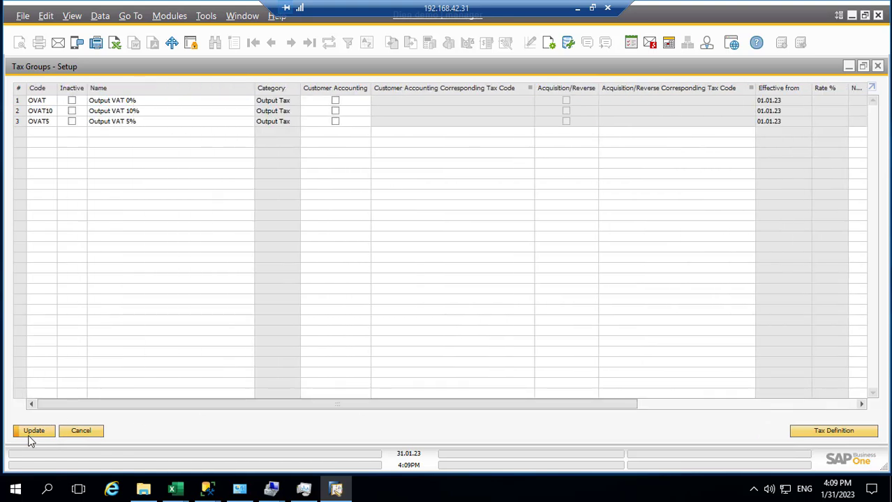
{"action": "left_click", "coordinate": [31, 434]}
{"action": "left_click", "coordinate": [31, 434]}
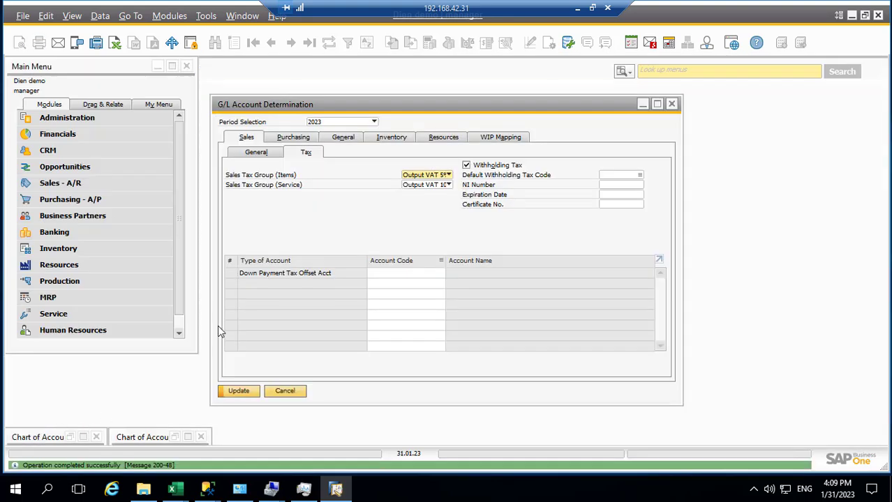
Open the input tax group setup by defining a new purchase tax group for items in the purchasing tax defaults.
{"action": "left_click", "coordinate": [294, 138]}
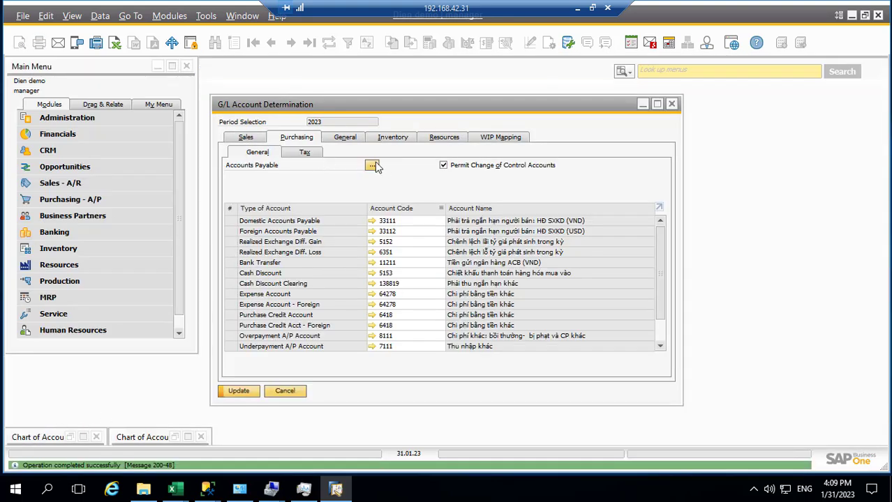
{"action": "left_click", "coordinate": [305, 152]}
{"action": "left_click", "coordinate": [421, 166]}
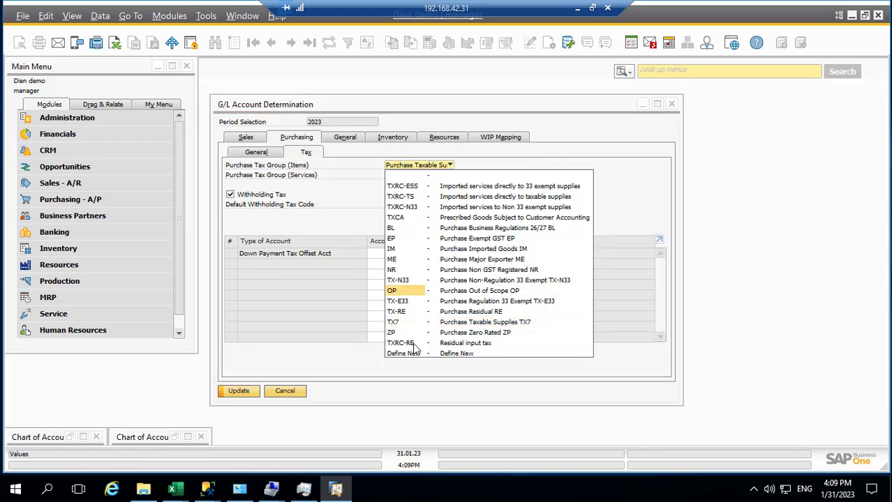
{"action": "left_click", "coordinate": [415, 353]}
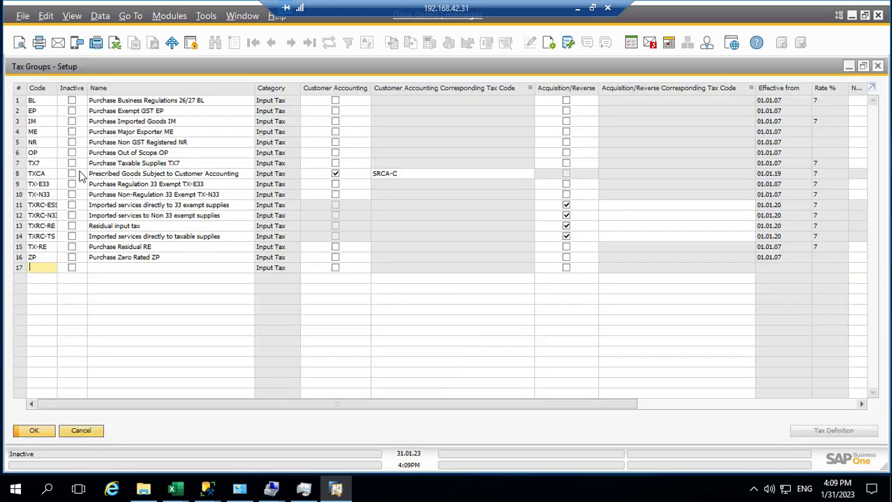
Remove the default input tax groups from BL through TX-RE one by one, then save the setup and agree to all deletions.
{"action": "right_click", "coordinate": [20, 105]}
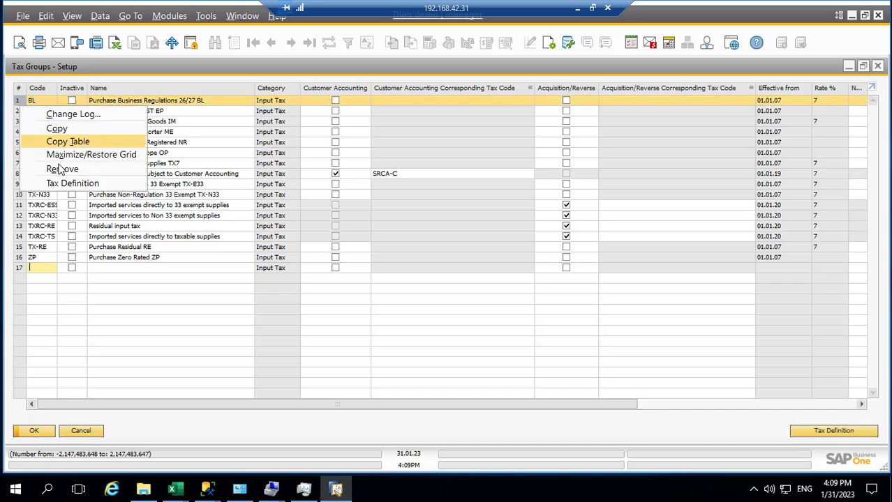
{"action": "left_click", "coordinate": [61, 169]}
{"action": "right_click", "coordinate": [25, 109]}
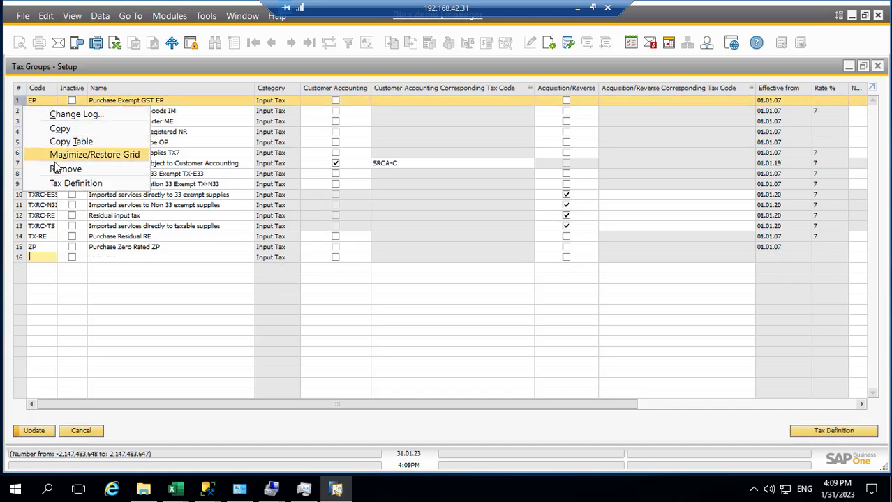
{"action": "left_click", "coordinate": [61, 169]}
{"action": "right_click", "coordinate": [24, 106]}
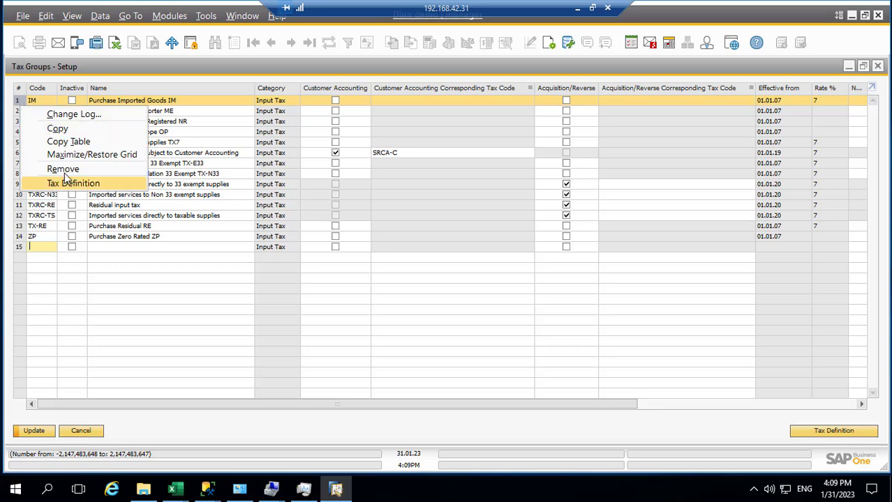
{"action": "left_click", "coordinate": [61, 169]}
{"action": "right_click", "coordinate": [25, 105]}
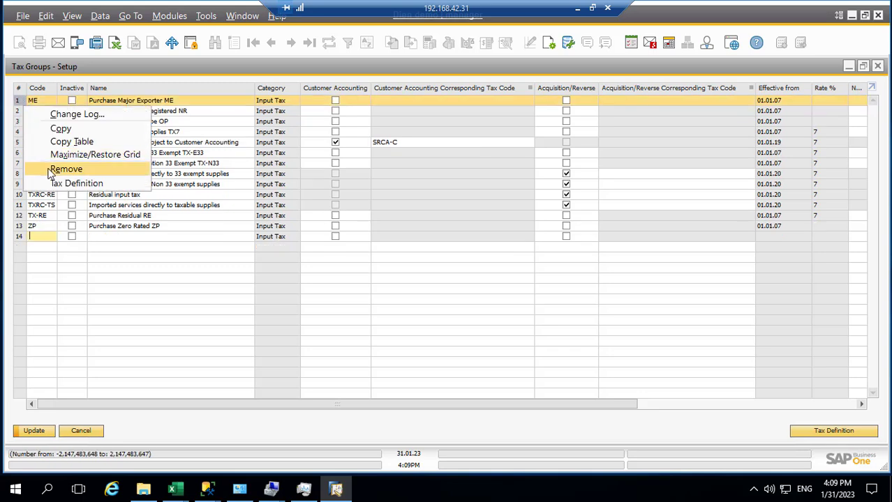
{"action": "left_click", "coordinate": [58, 169]}
{"action": "right_click", "coordinate": [20, 103]}
{"action": "left_click", "coordinate": [58, 169]}
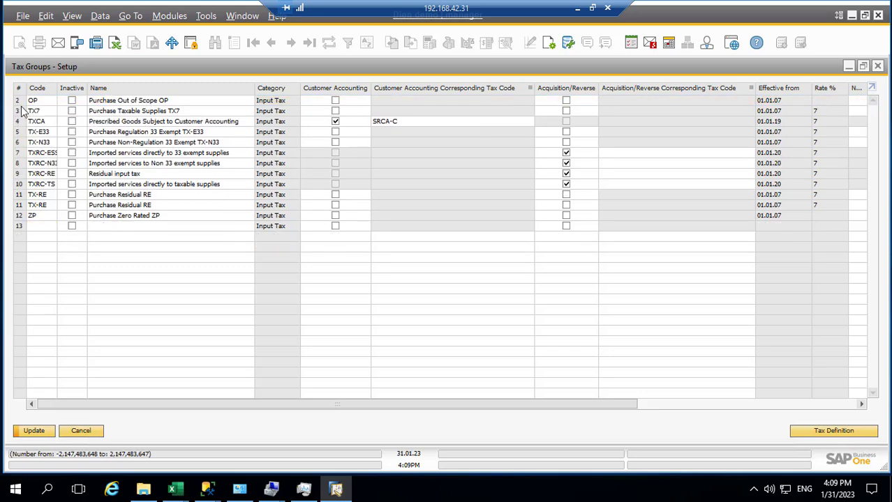
{"action": "right_click", "coordinate": [21, 104]}
{"action": "left_click", "coordinate": [54, 171]}
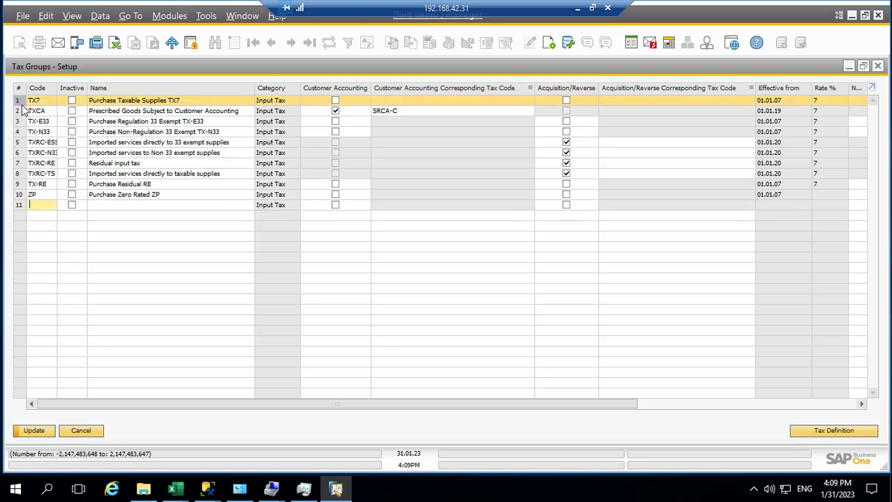
{"action": "right_click", "coordinate": [19, 103]}
{"action": "left_click", "coordinate": [52, 170]}
{"action": "right_click", "coordinate": [19, 104]}
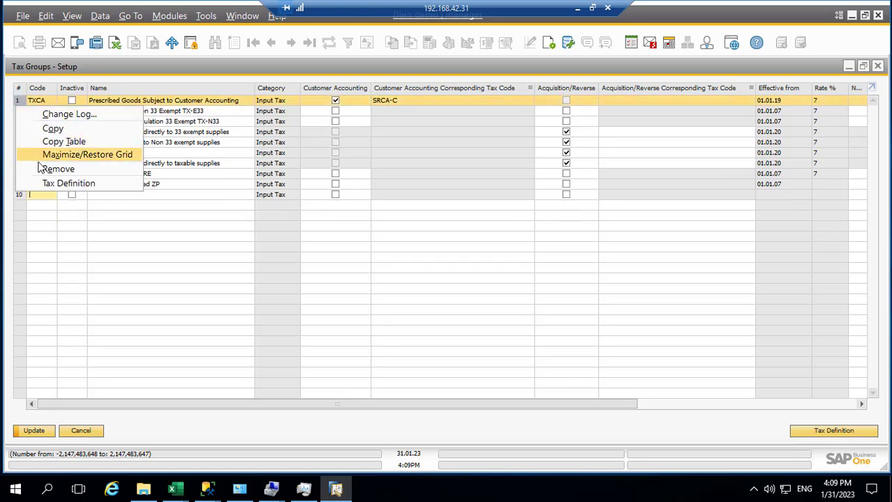
{"action": "left_click", "coordinate": [53, 169]}
{"action": "right_click", "coordinate": [19, 104]}
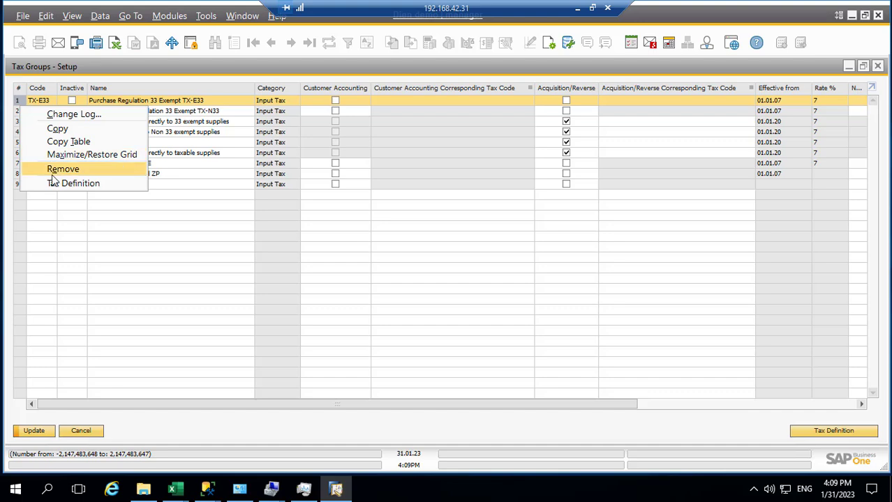
{"action": "left_click", "coordinate": [53, 169]}
{"action": "right_click", "coordinate": [19, 103]}
{"action": "left_click", "coordinate": [54, 171]}
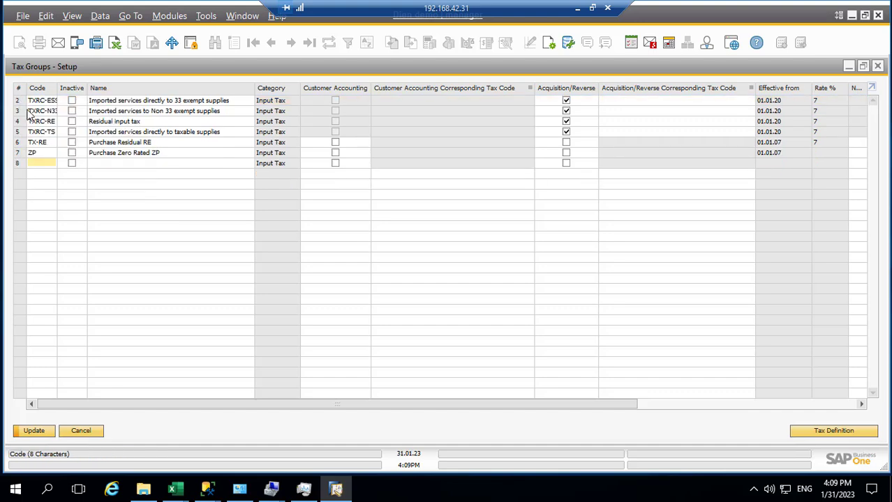
{"action": "right_click", "coordinate": [20, 103]}
{"action": "left_click", "coordinate": [53, 169]}
{"action": "right_click", "coordinate": [20, 103]}
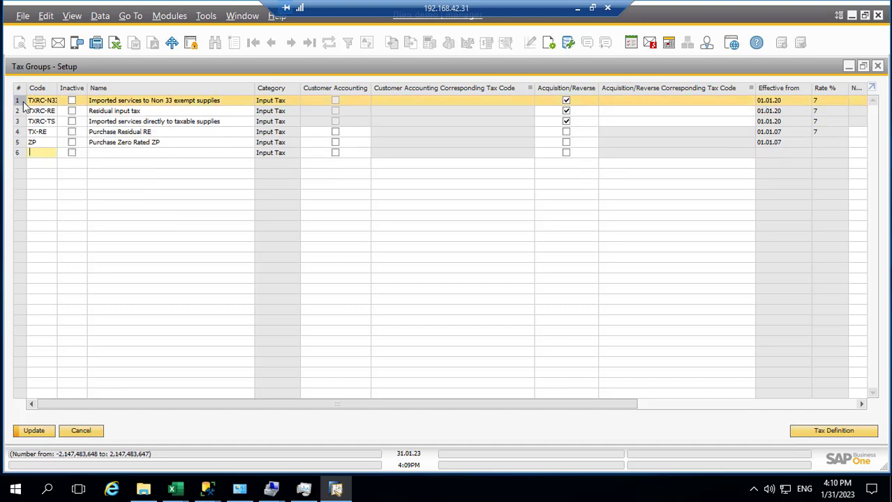
{"action": "left_click", "coordinate": [53, 169]}
{"action": "right_click", "coordinate": [23, 103]}
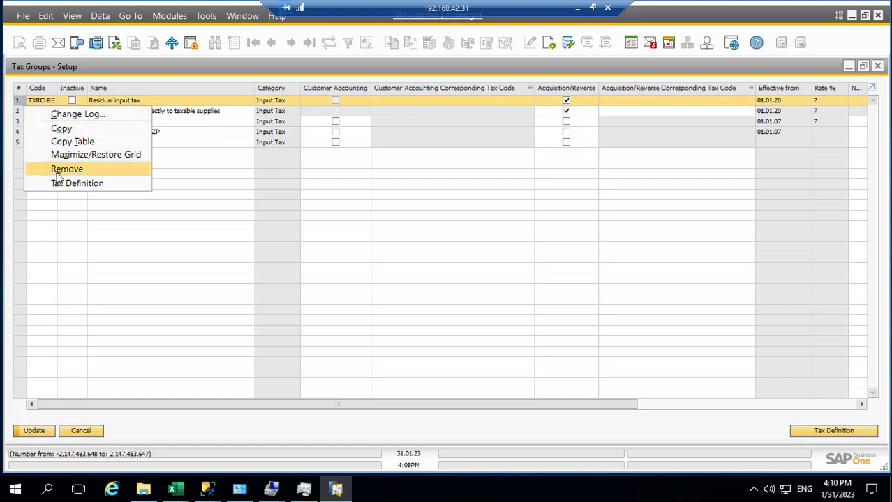
{"action": "left_click", "coordinate": [53, 169]}
{"action": "right_click", "coordinate": [23, 103]}
{"action": "left_click", "coordinate": [53, 169]}
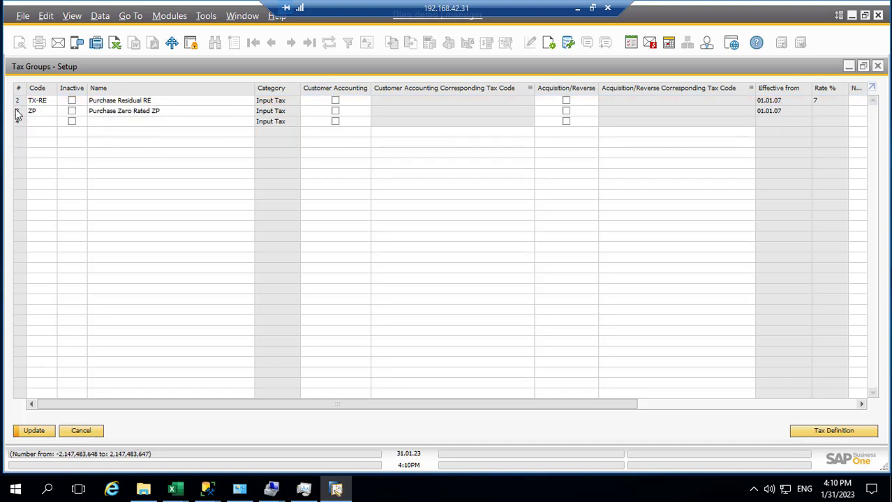
{"action": "right_click", "coordinate": [20, 103]}
{"action": "left_click", "coordinate": [50, 169]}
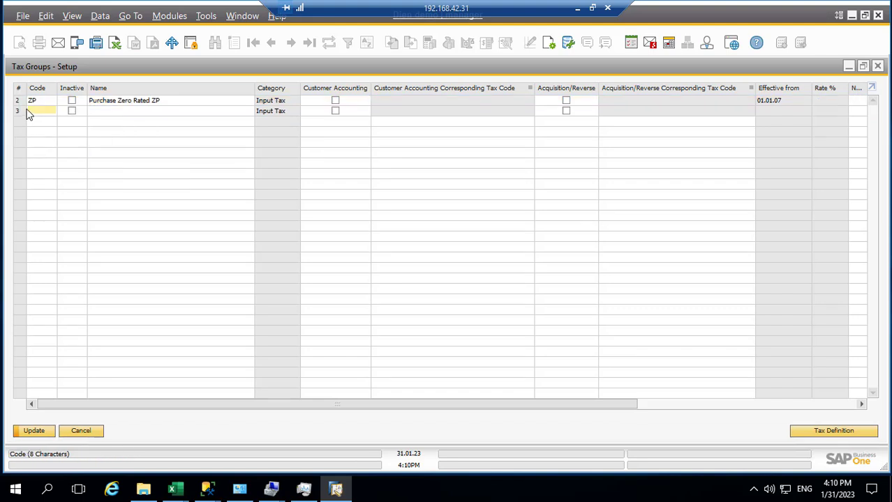
{"action": "left_click", "coordinate": [35, 432]}
{"action": "left_click", "coordinate": [350, 263]}
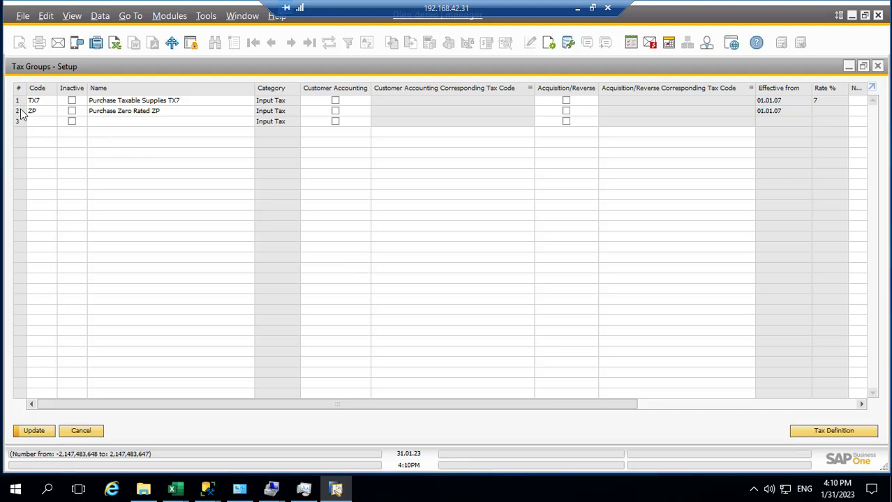
Remove the ZP input tax group and save the setup, accepting the deletion.
{"action": "right_click", "coordinate": [21, 114]}
{"action": "left_click", "coordinate": [54, 178]}
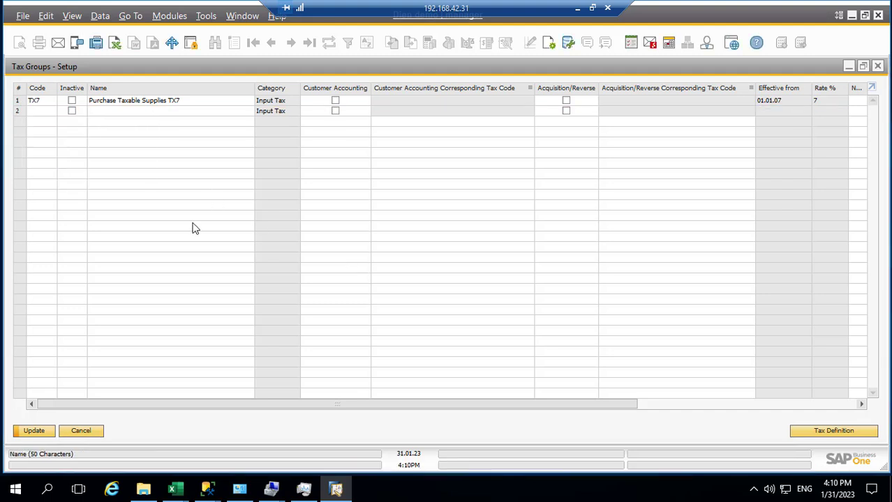
{"action": "left_click", "coordinate": [34, 429]}
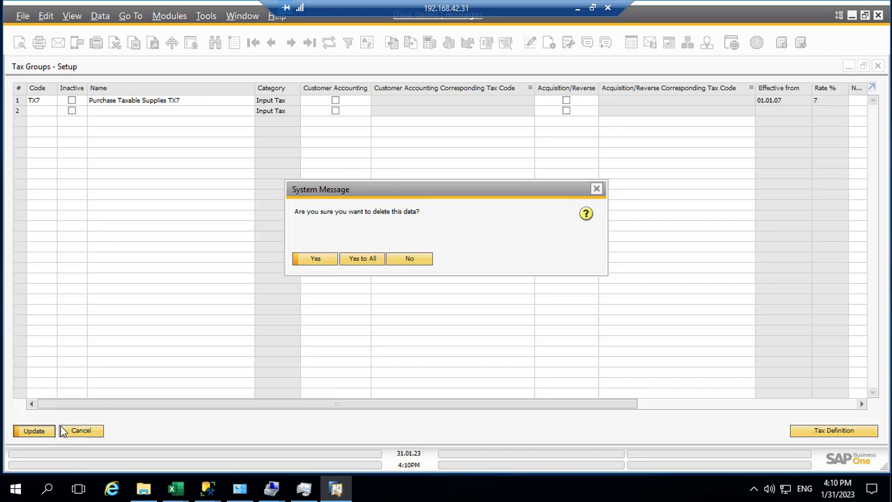
{"action": "left_click", "coordinate": [350, 259]}
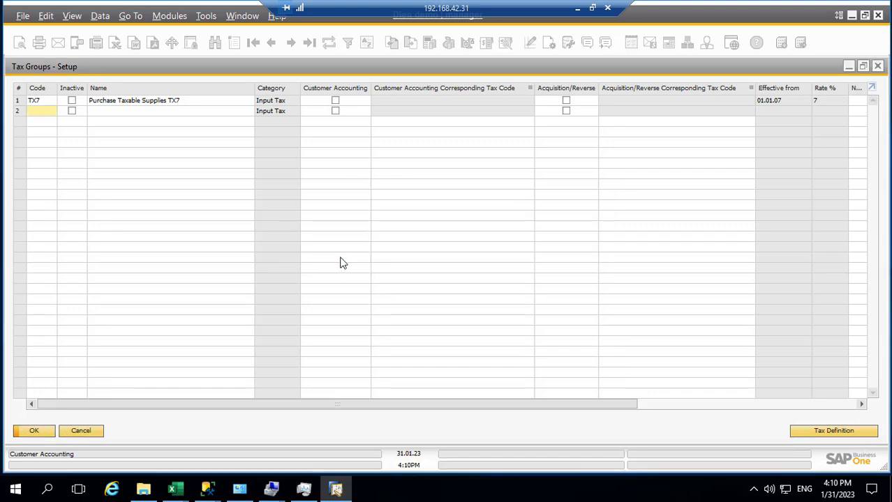
Copy the code IVAT10 from the Excel template into the code of a new input tax group.
{"action": "left_click", "coordinate": [578, 9]}
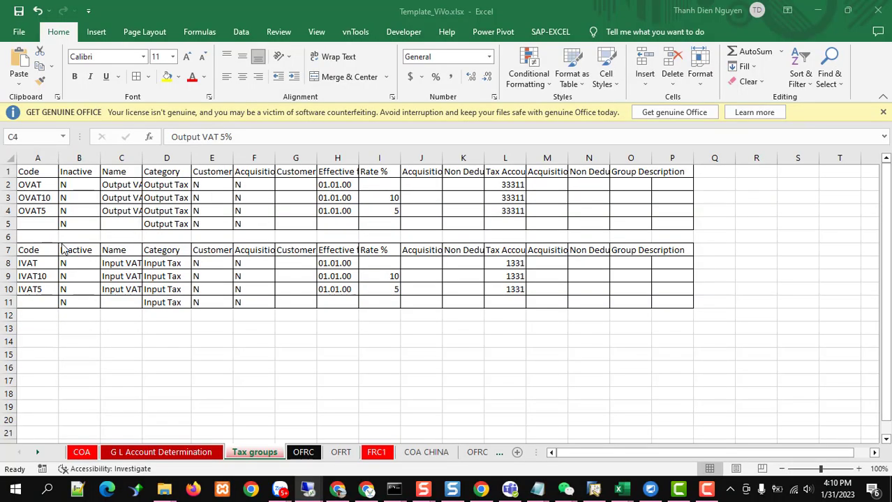
{"action": "left_click", "coordinate": [35, 263]}
{"action": "left_click", "coordinate": [38, 277]}
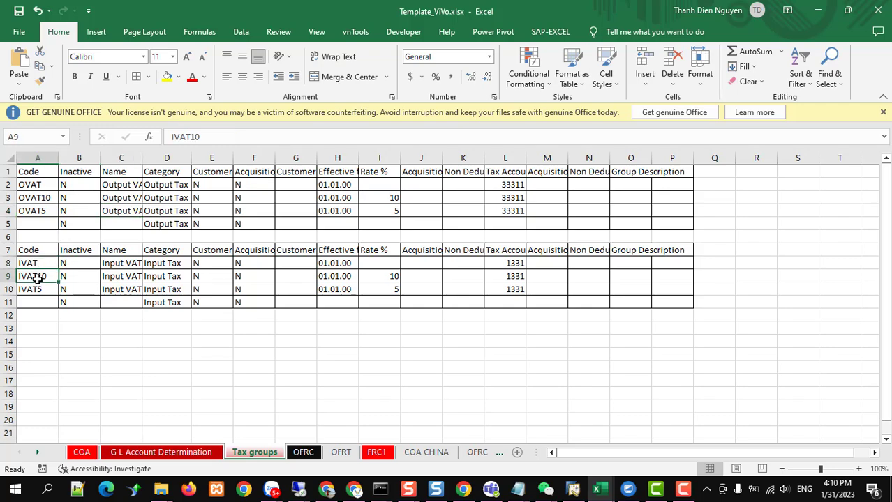
{"action": "key", "text": "ctrl+c"}
{"action": "key", "text": "alt+Tab"}
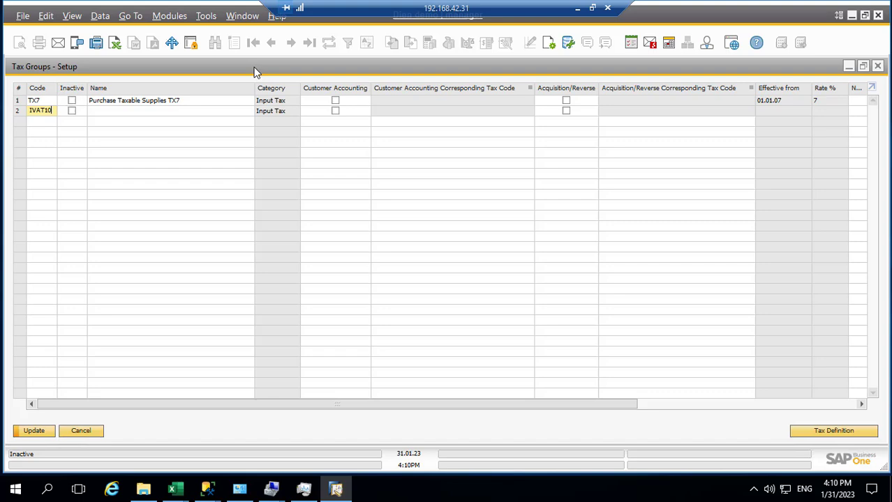
Copy the name Input VAT 10% from the Excel template into the IVAT10 tax group.
{"action": "left_click", "coordinate": [577, 8]}
{"action": "left_click", "coordinate": [125, 278]}
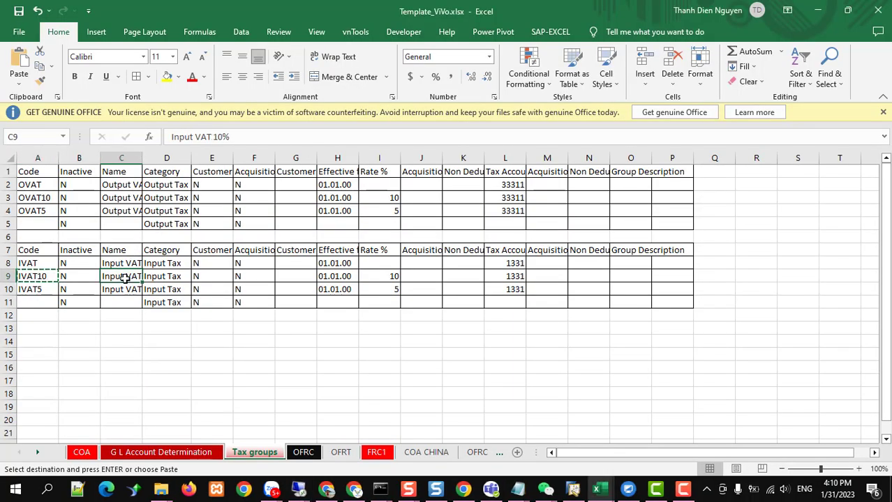
{"action": "key", "text": "ctrl+c"}
{"action": "key", "text": "alt+Tab"}
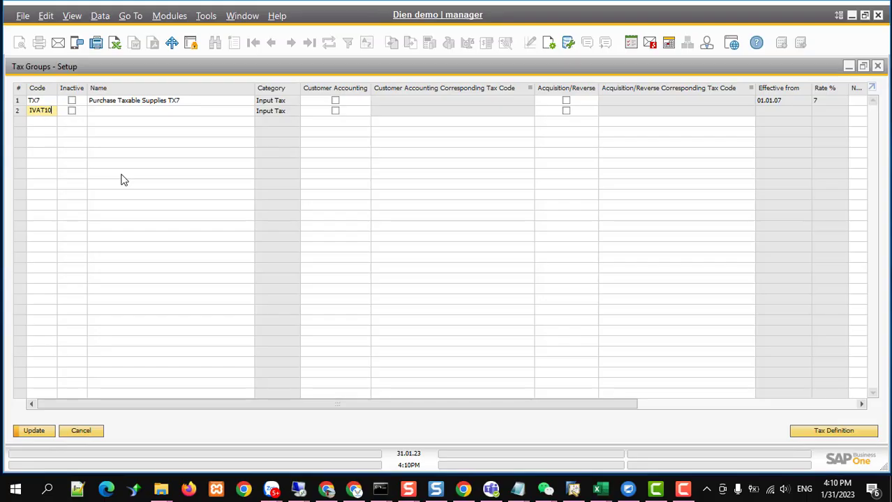
{"action": "left_click", "coordinate": [108, 114]}
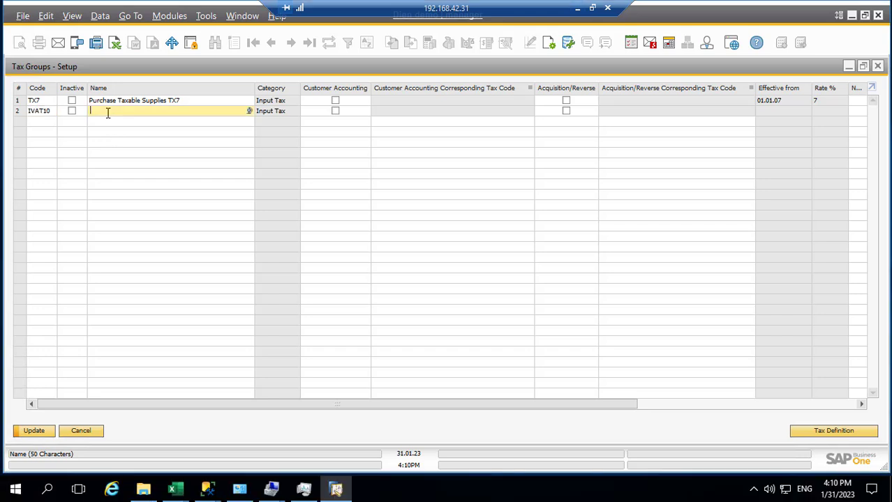
{"action": "key", "text": "ctrl+v"}
{"action": "key", "text": "Tab"}
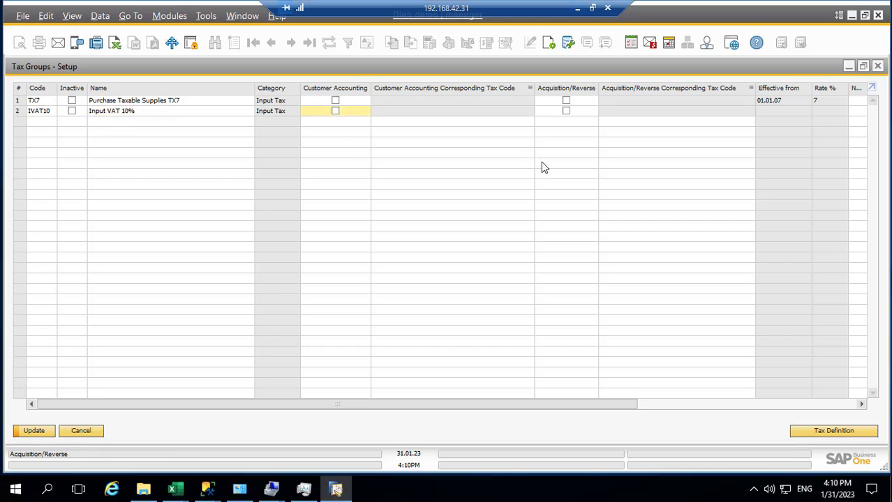
Add a tax definition effective from 01.01.23 to the IVAT10 tax group and close the definition window.
{"action": "left_click", "coordinate": [833, 431]}
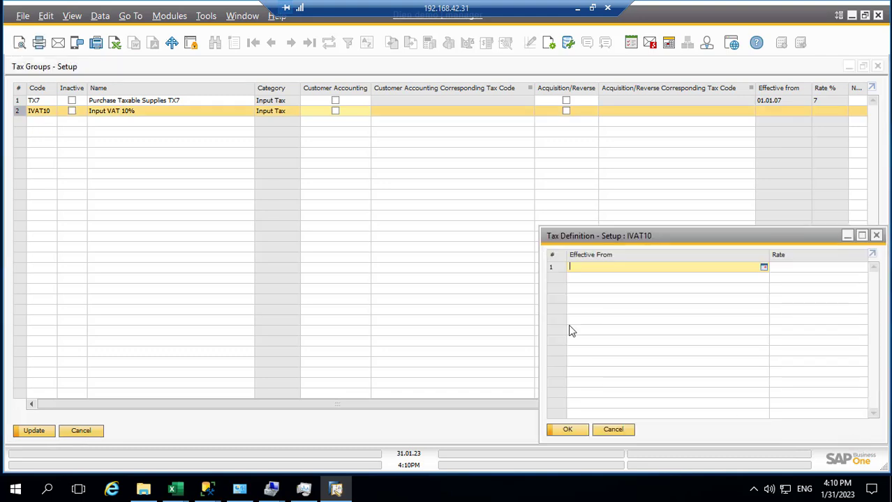
{"action": "type", "text": "01"}
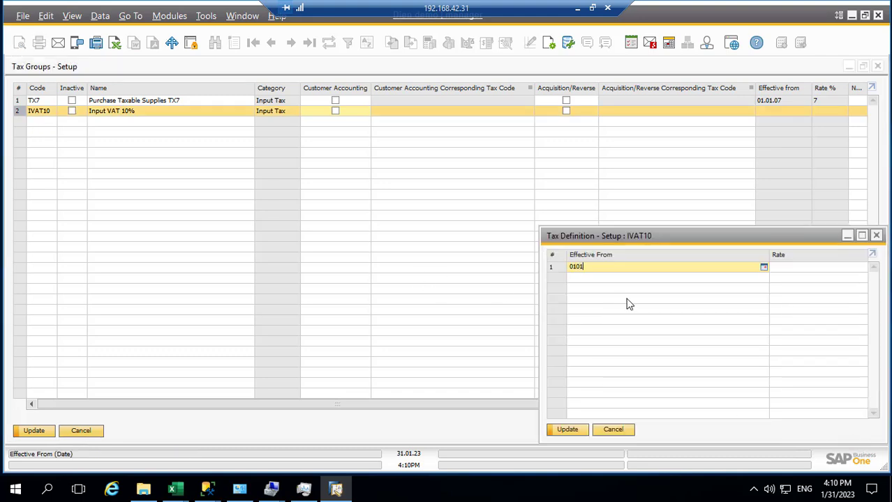
{"action": "type", "text": ".01.23"}
{"action": "key", "text": "Tab"}
{"action": "left_click", "coordinate": [568, 431]}
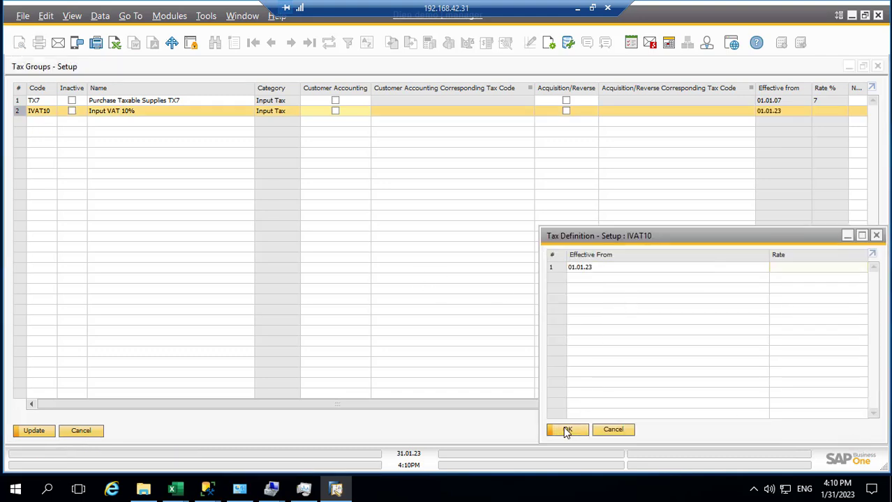
{"action": "left_click", "coordinate": [567, 431]}
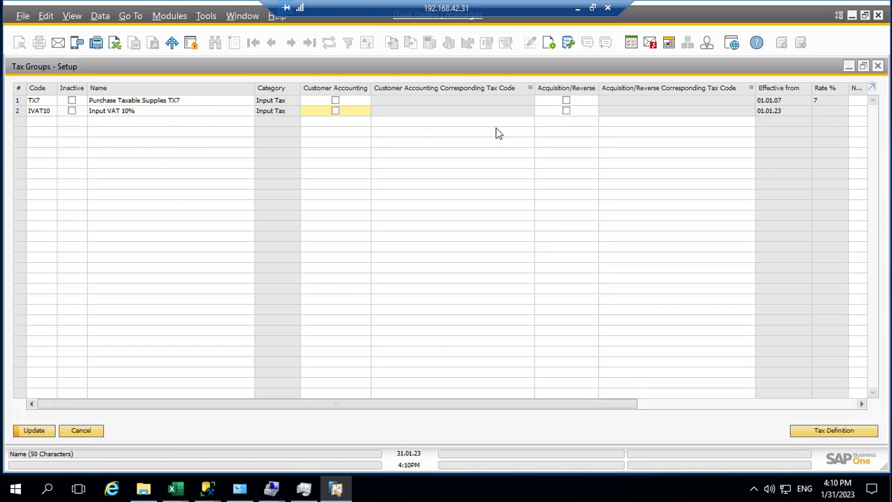
Save the IVAT10 group and add another input tax group with the code IVAT5 from the Excel template.
{"action": "left_click", "coordinate": [577, 9]}
{"action": "left_click", "coordinate": [44, 291]}
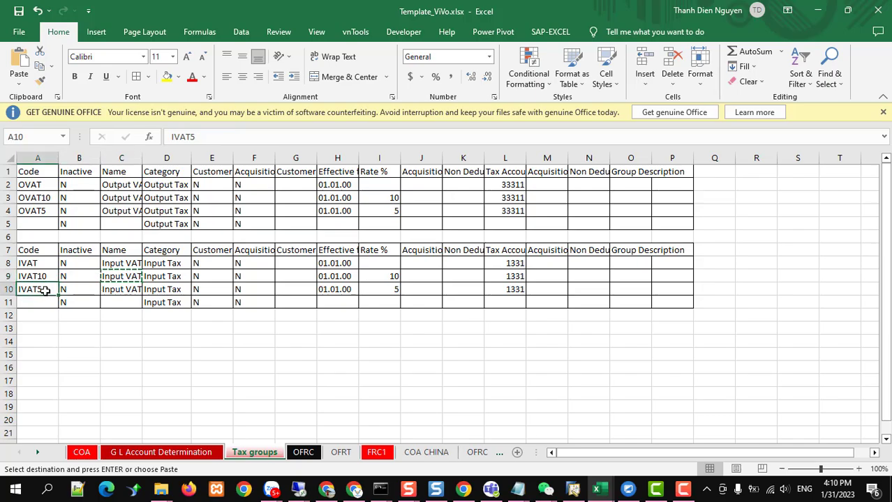
{"action": "key", "text": "ctrl+c"}
{"action": "key", "text": "alt+Tab"}
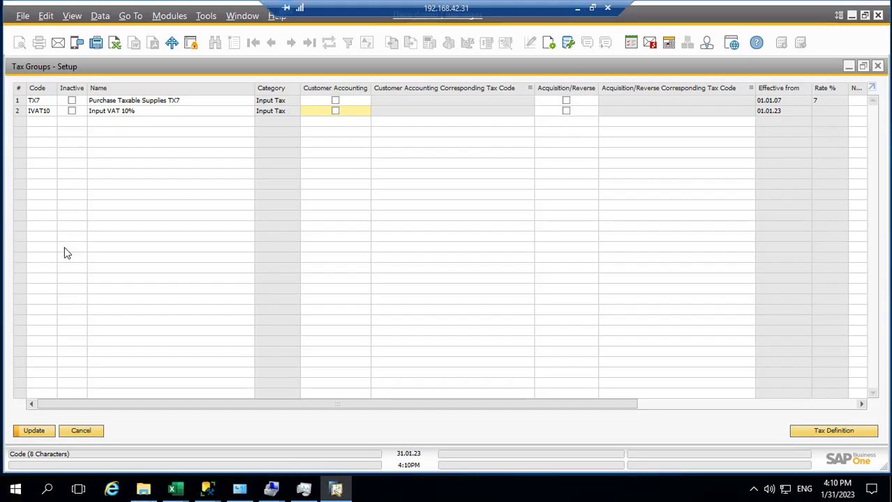
{"action": "left_click", "coordinate": [35, 431]}
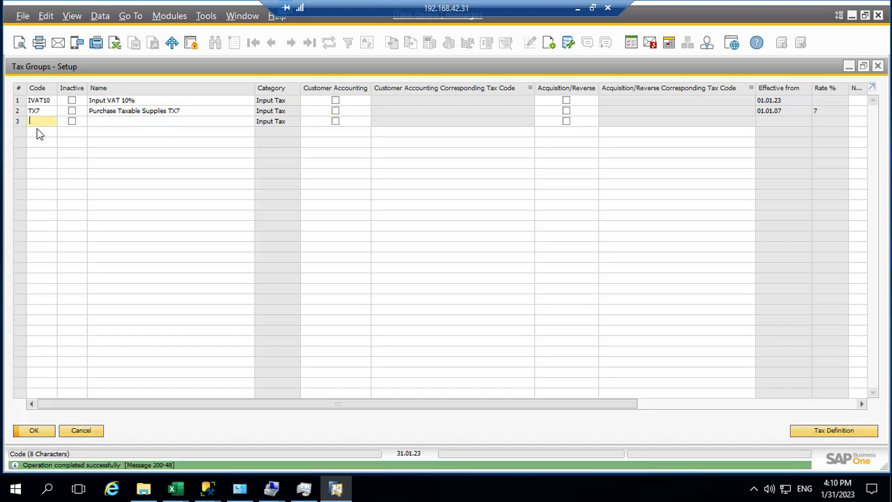
{"action": "type", "text": "IVAT5"}
{"action": "key", "text": "Tab"}
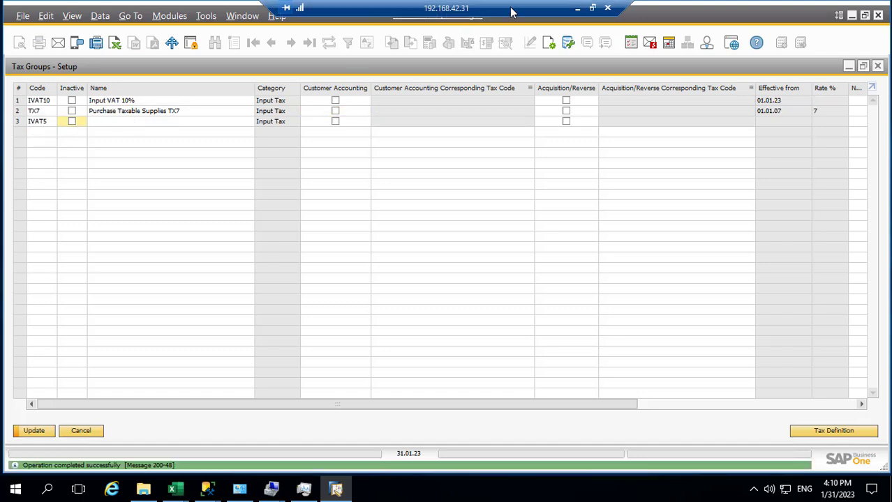
Copy the name Input VAT 5% from the Excel template into the IVAT5 tax group.
{"action": "left_click", "coordinate": [576, 9]}
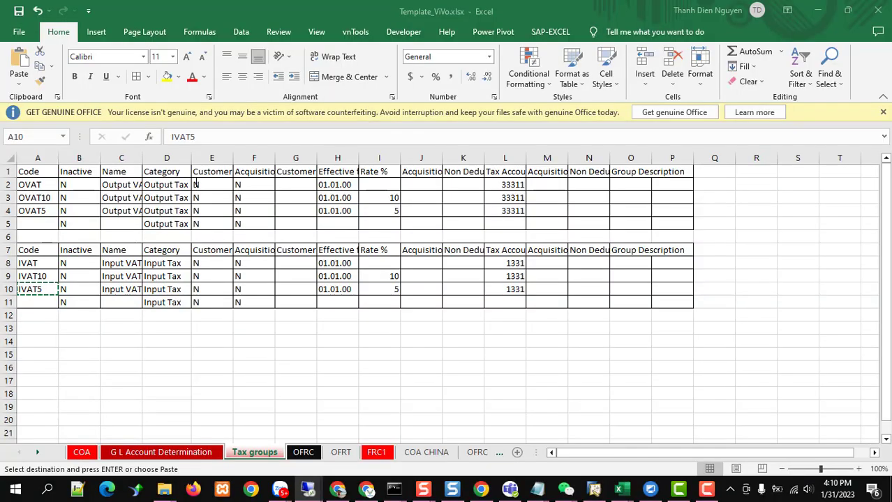
{"action": "left_click", "coordinate": [124, 289]}
{"action": "key", "text": "Escape"}
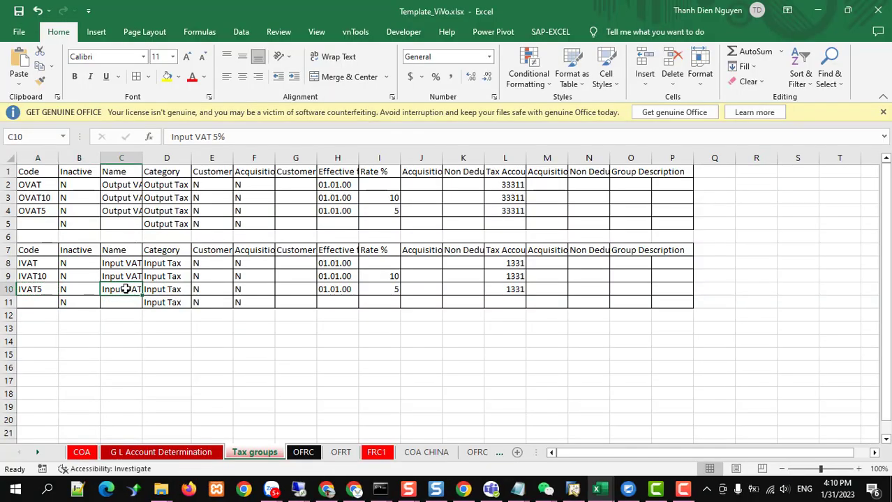
{"action": "key", "text": "ctrl+c"}
{"action": "key", "text": "alt+Tab"}
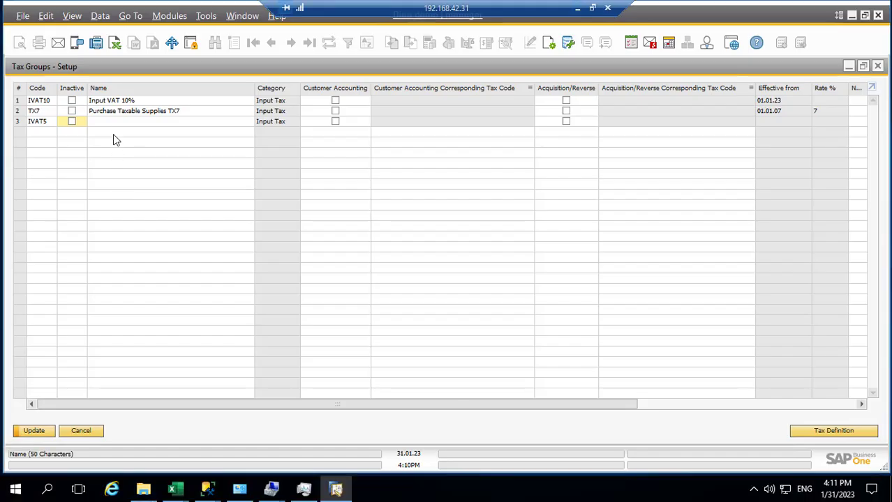
{"action": "left_click", "coordinate": [110, 120]}
{"action": "key", "text": "Tab"}
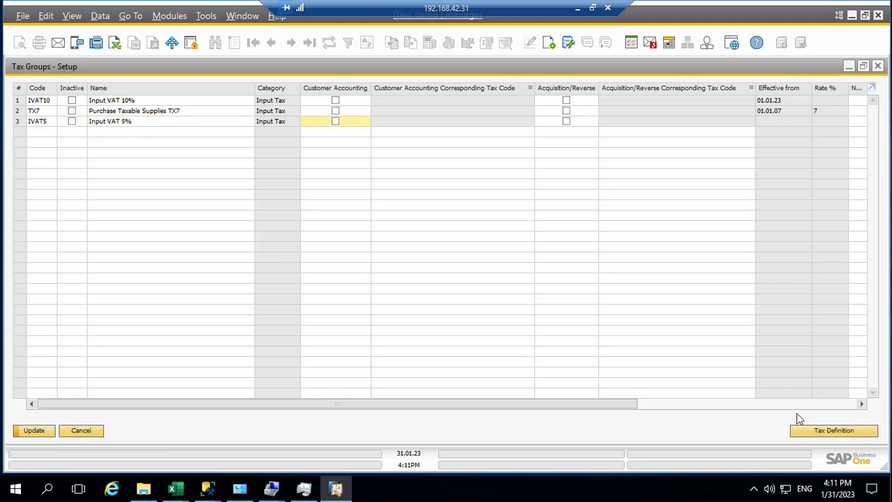
Add a tax definition effective from 01.01.23 to the IVAT5 tax group and close the definition window.
{"action": "left_click", "coordinate": [804, 435]}
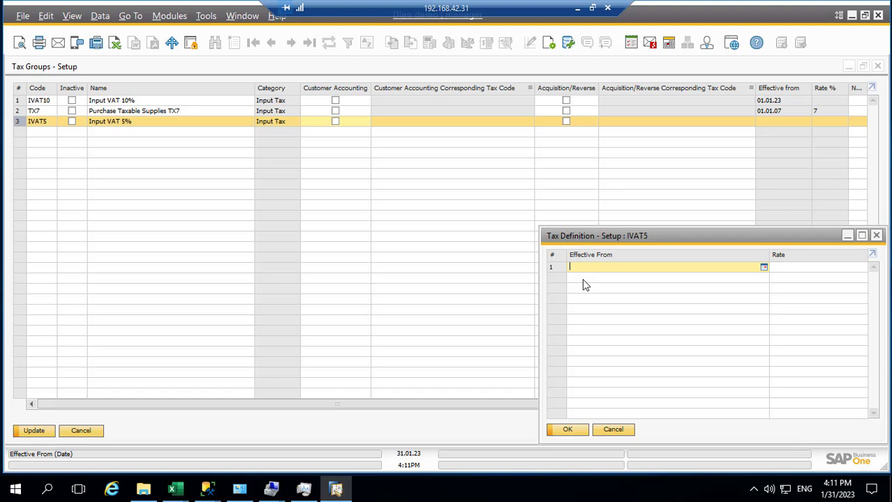
{"action": "type", "text": "01."}
{"action": "type", "text": "01.23"}
{"action": "key", "text": "Tab"}
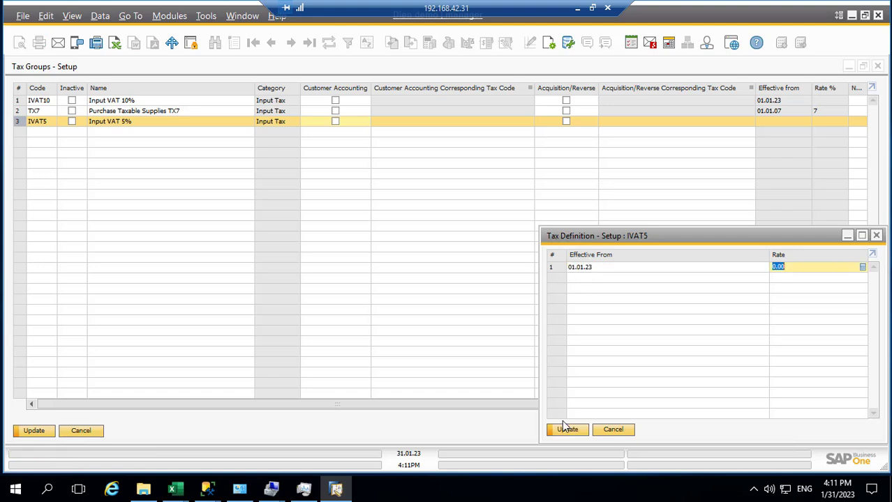
{"action": "left_click", "coordinate": [566, 431]}
{"action": "left_click", "coordinate": [565, 429]}
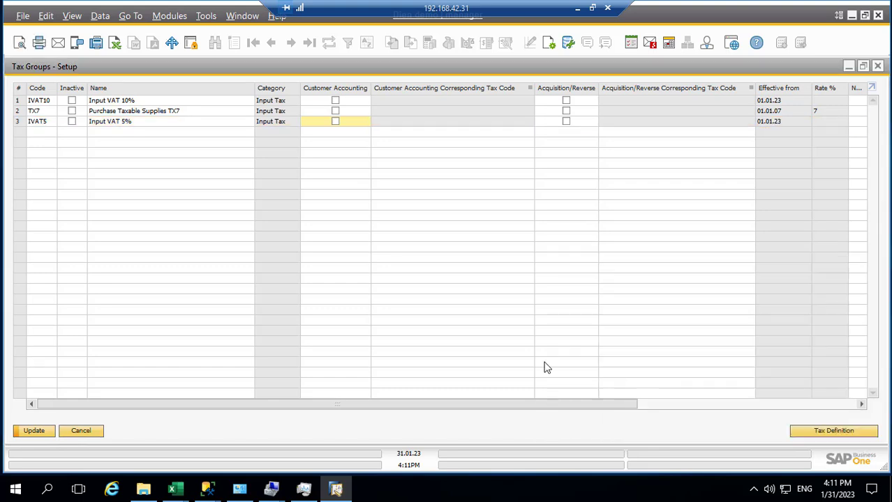
Copy the input tax account 1331 from the Excel template and enter it as the tax account of the IVAT10 group.
{"action": "left_click", "coordinate": [577, 7]}
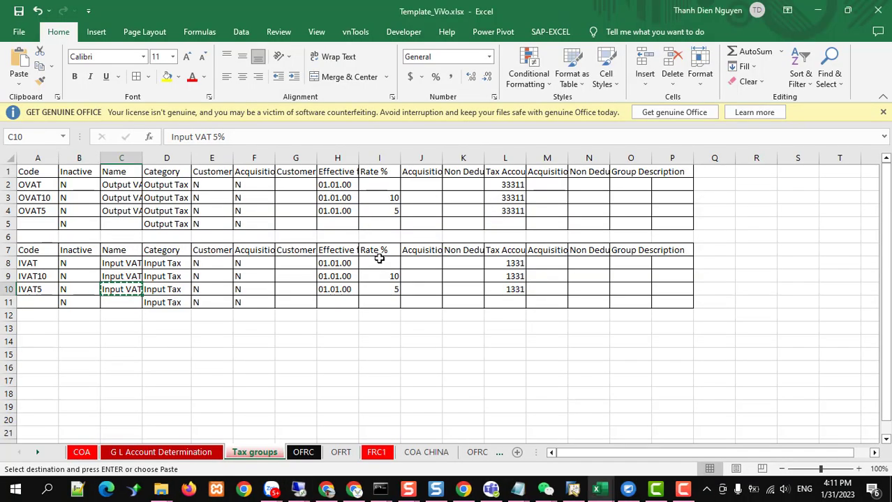
{"action": "left_click", "coordinate": [512, 290]}
{"action": "key", "text": "Escape"}
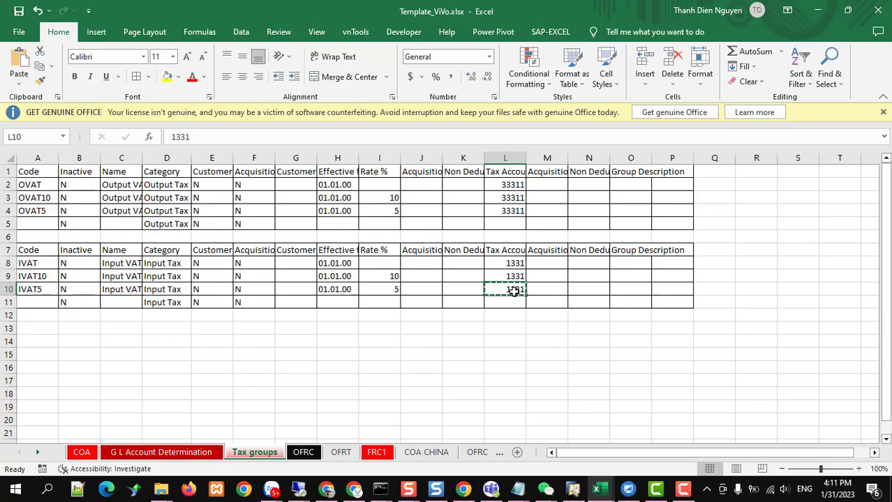
{"action": "key", "text": "ctrl+c"}
{"action": "key", "text": "alt+Tab"}
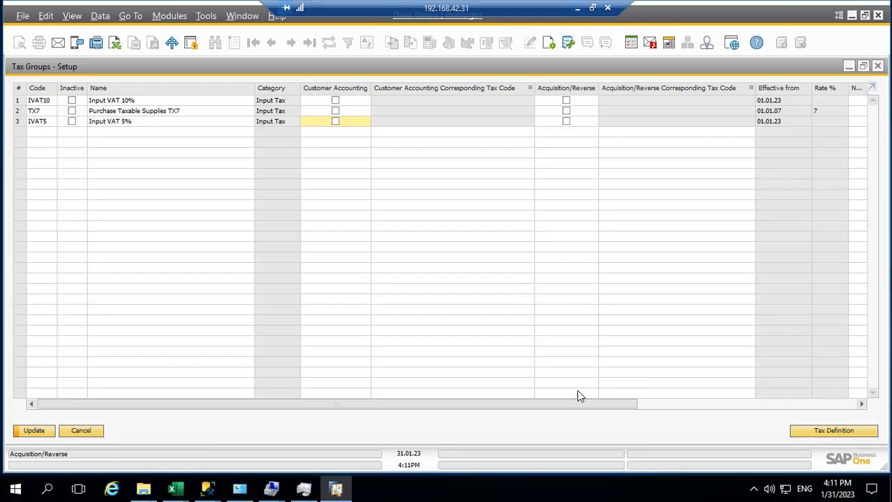
{"action": "left_click_drag", "start_coordinate": [576, 408], "coordinate": [852, 381]}
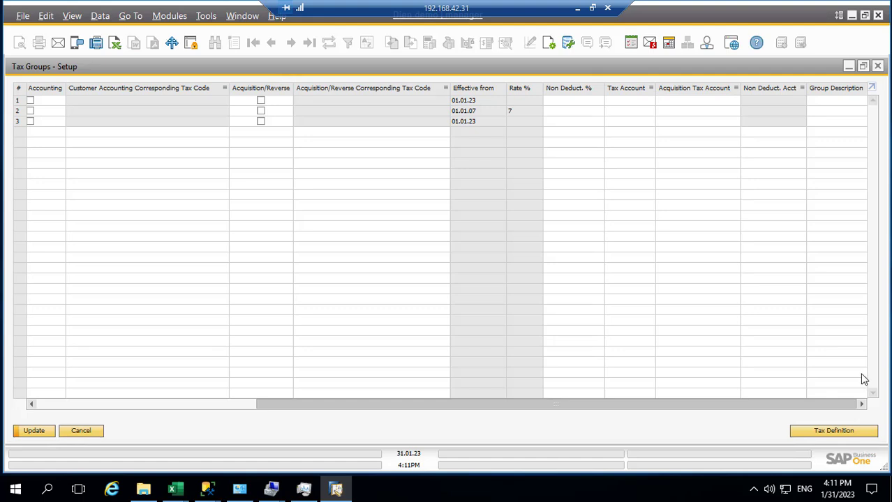
{"action": "left_click_drag", "start_coordinate": [802, 404], "coordinate": [447, 402]}
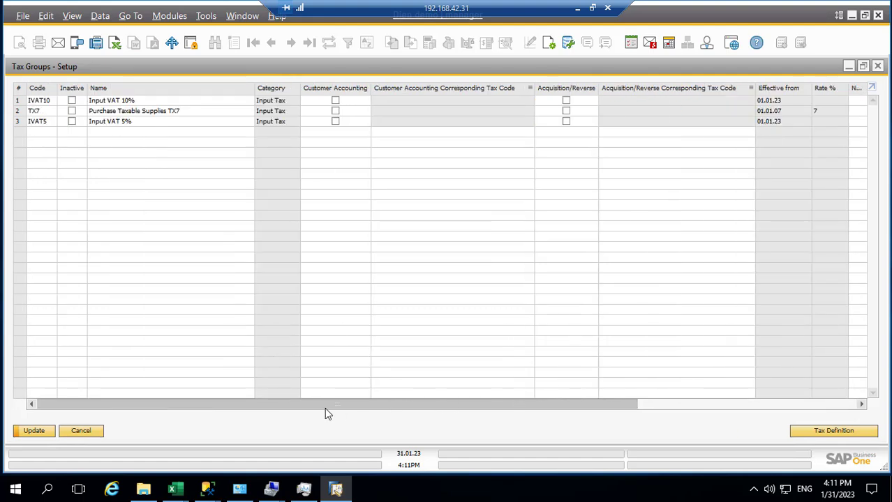
{"action": "left_click_drag", "start_coordinate": [327, 408], "coordinate": [789, 392]}
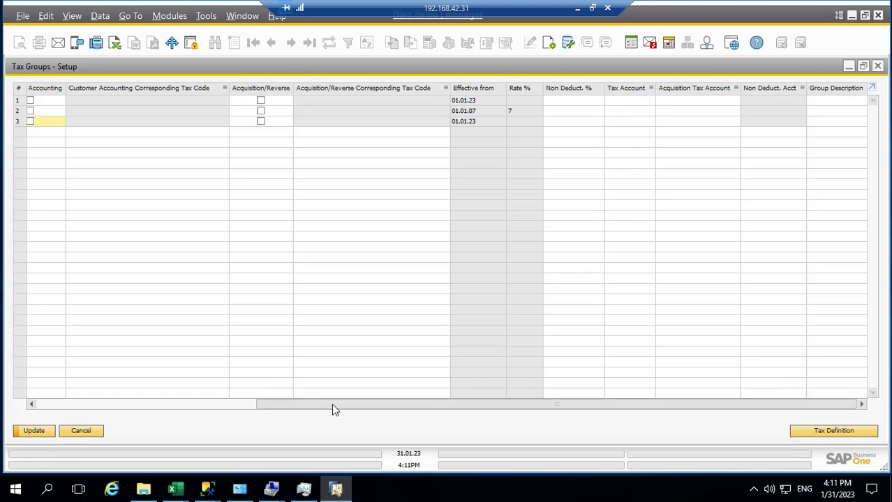
{"action": "left_click_drag", "start_coordinate": [331, 403], "coordinate": [135, 427]}
{"action": "left_click", "coordinate": [616, 115]}
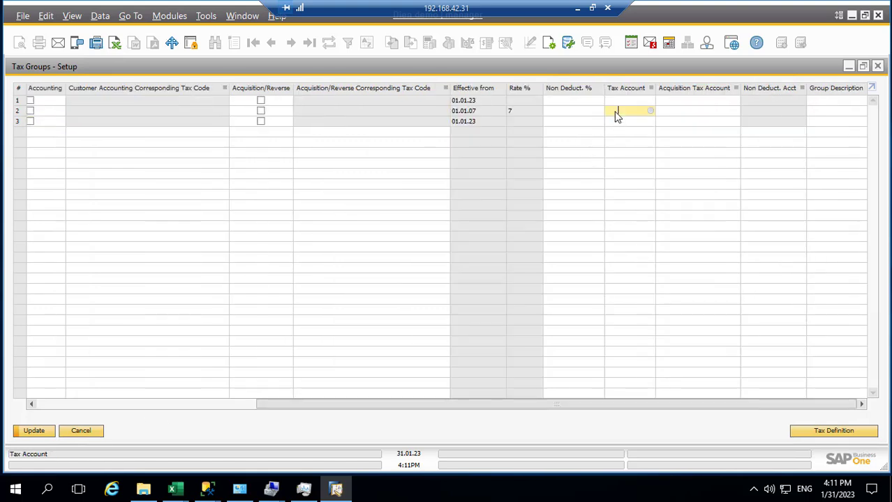
{"action": "left_click_drag", "start_coordinate": [265, 405], "coordinate": [548, 405]}
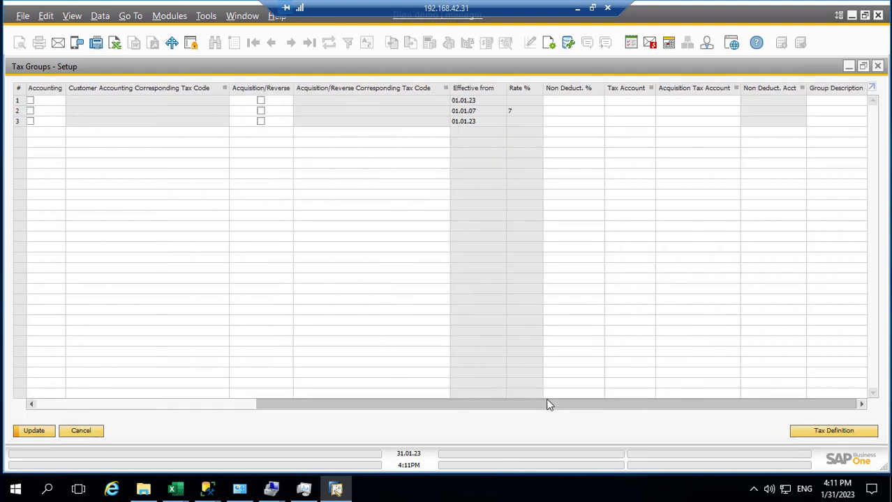
{"action": "left_click", "coordinate": [630, 100]}
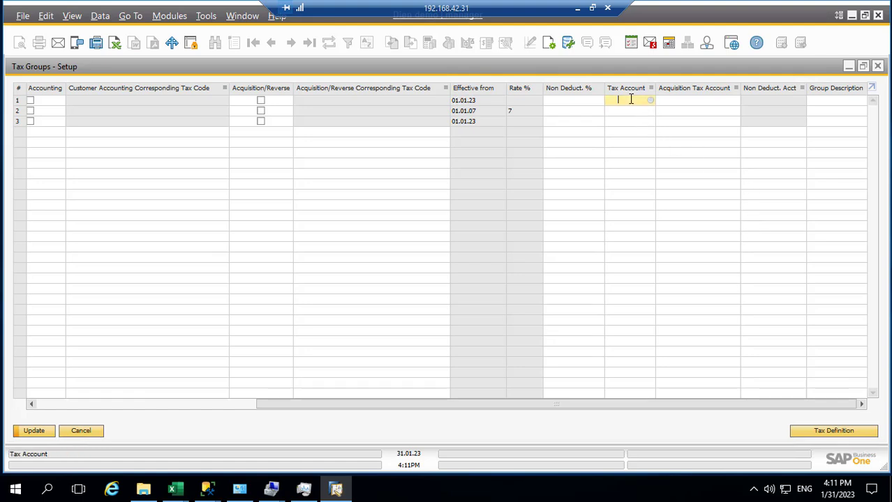
{"action": "type", "text": "1331"}
Set the tax account of the IVAT5 group to 1331, then save and close the tax groups setup.
{"action": "left_click", "coordinate": [624, 120]}
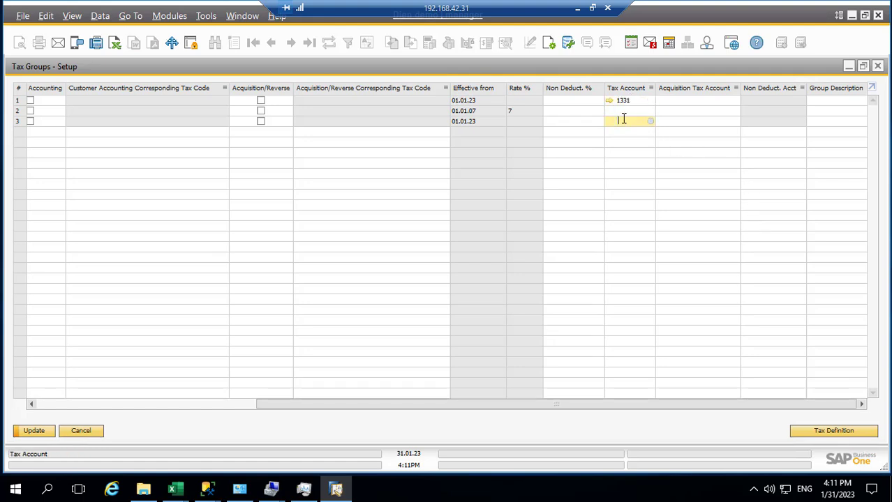
{"action": "type", "text": "1331"}
{"action": "key", "text": "Tab"}
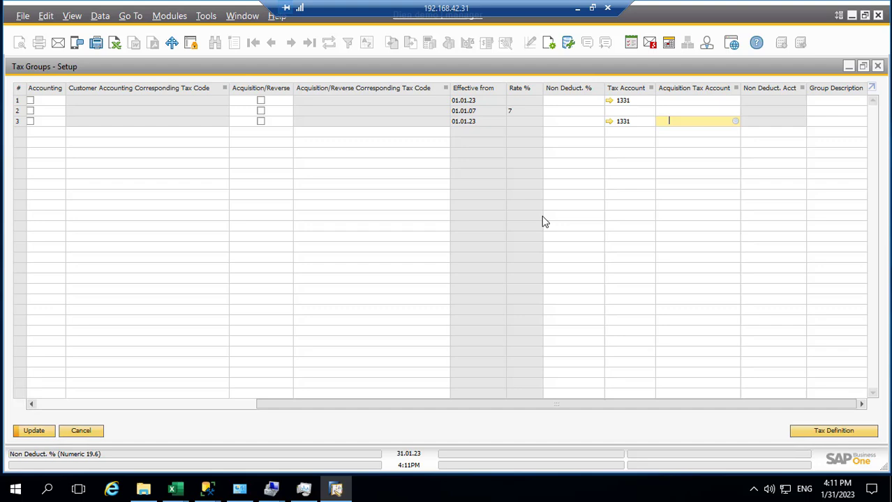
{"action": "left_click", "coordinate": [31, 431]}
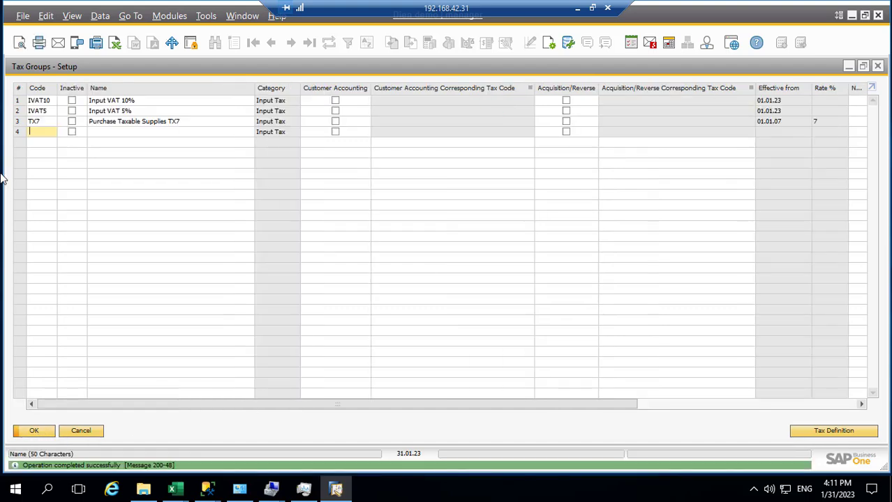
{"action": "left_click", "coordinate": [34, 430]}
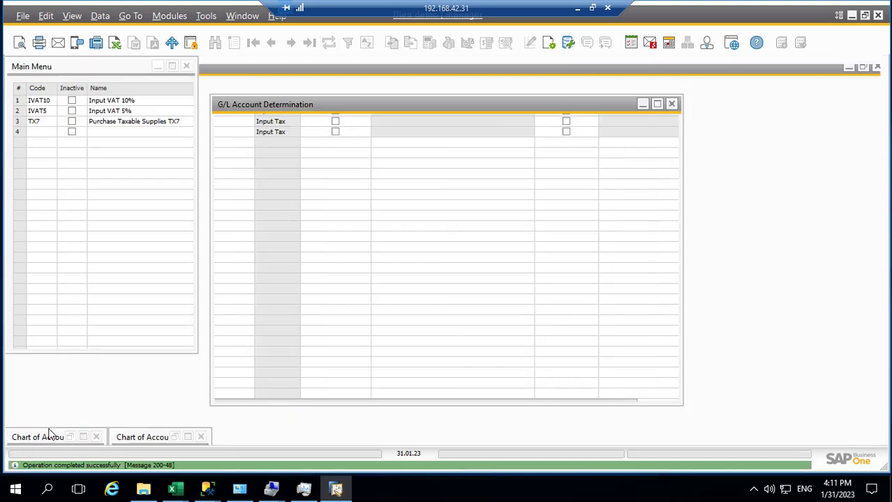
Set the purchase tax groups for items and services to IVAT10 (Input VAT 10%) and update the G/L account determination.
{"action": "left_click", "coordinate": [408, 167]}
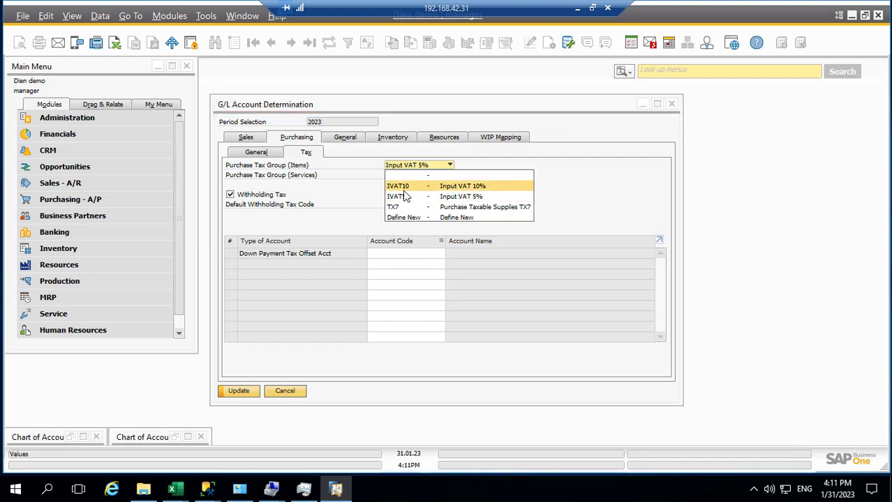
{"action": "left_click", "coordinate": [405, 192]}
{"action": "left_click", "coordinate": [419, 174]}
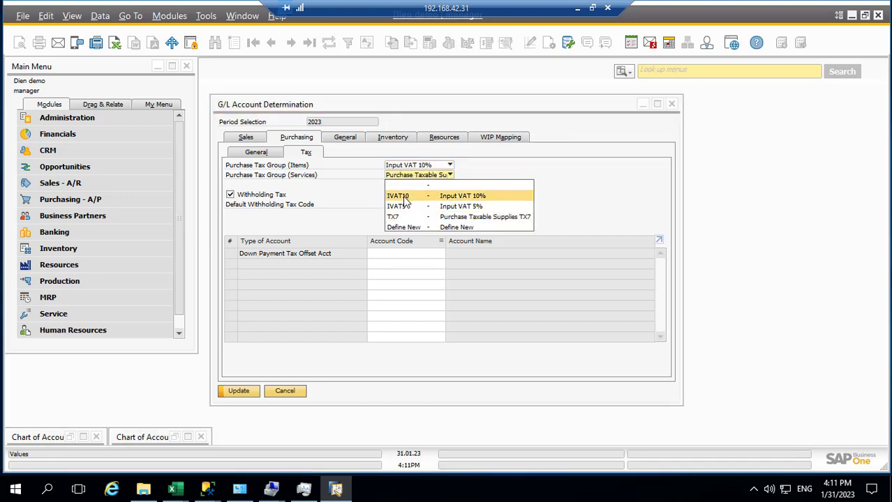
{"action": "left_click", "coordinate": [412, 187]}
{"action": "left_click", "coordinate": [247, 391]}
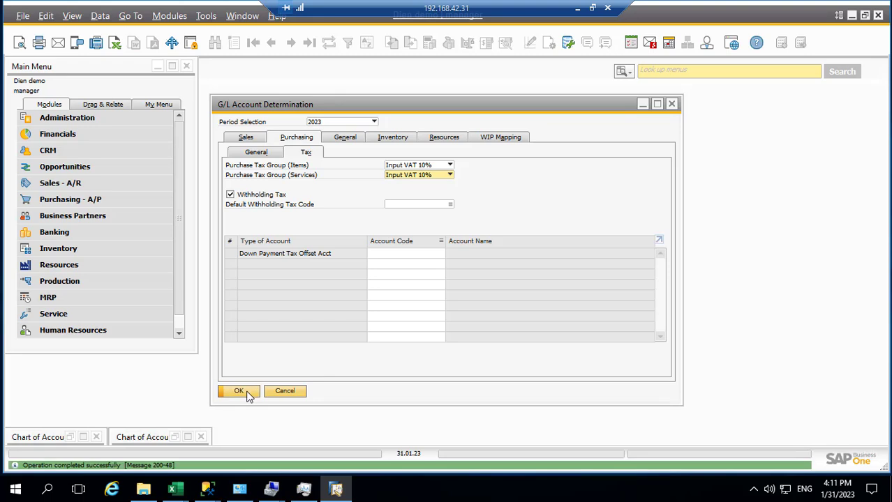
Reopen the input tax groups setup from the purchase items tax group, delete the TX7 group and save the deletion.
{"action": "left_click", "coordinate": [419, 166]}
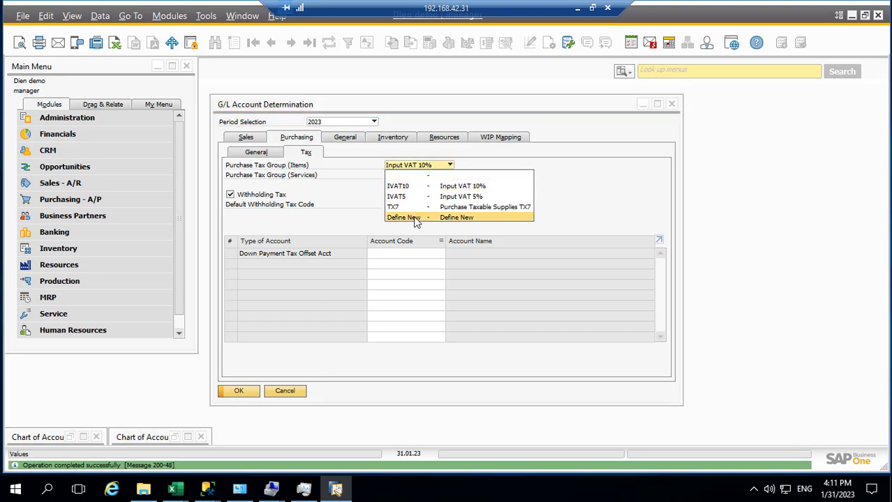
{"action": "left_click", "coordinate": [413, 217]}
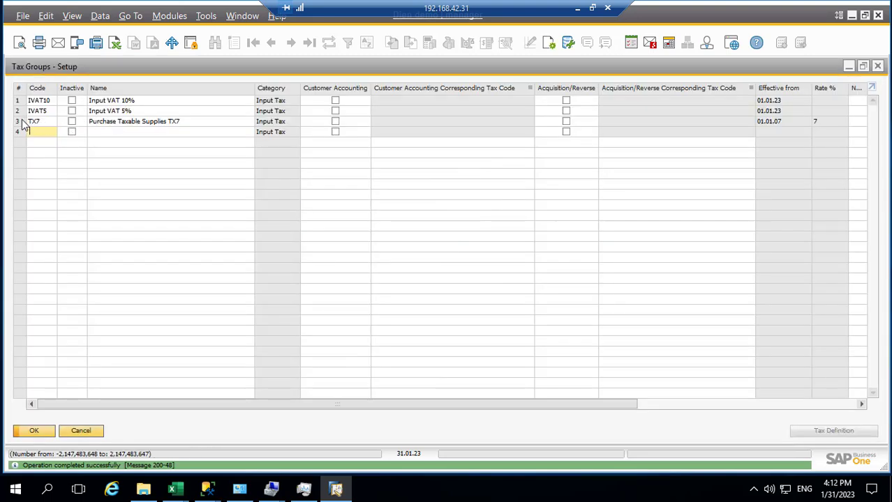
{"action": "right_click", "coordinate": [25, 124]}
{"action": "left_click", "coordinate": [51, 189]}
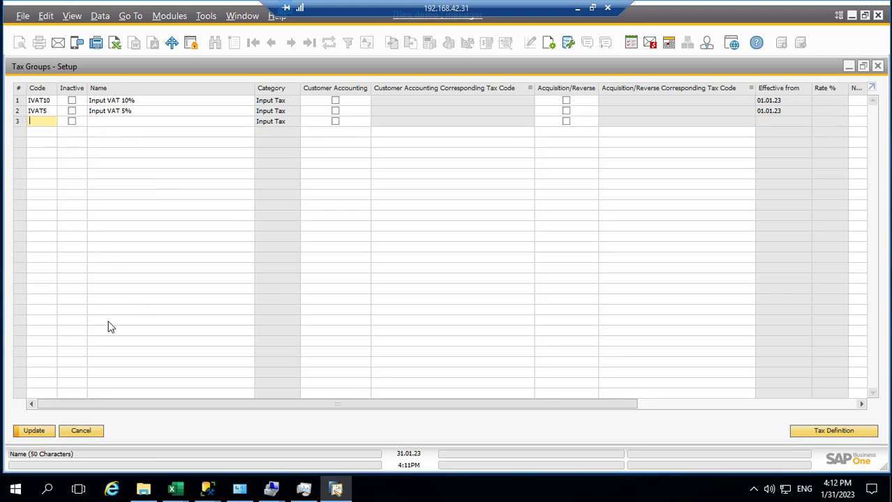
{"action": "left_click", "coordinate": [38, 430]}
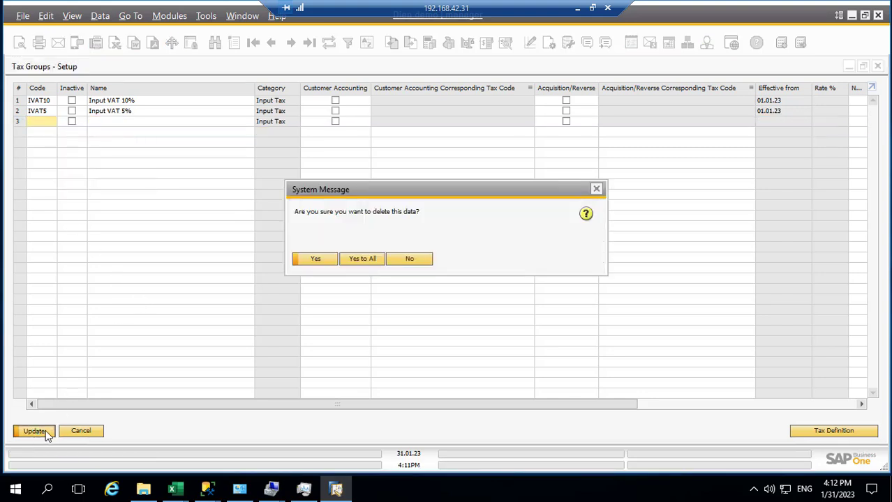
{"action": "left_click", "coordinate": [367, 262]}
Copy the code IVAT from the Excel template into the code of a new input tax group.
{"action": "left_click", "coordinate": [577, 7]}
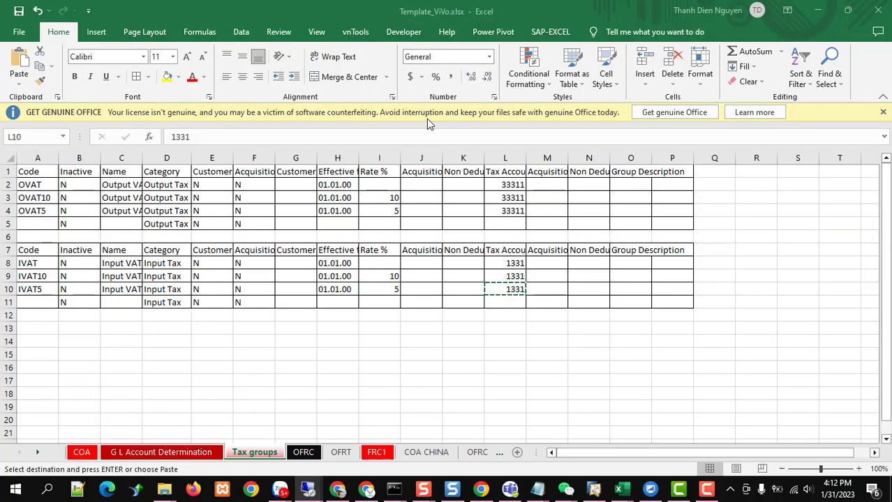
{"action": "left_click", "coordinate": [32, 264]}
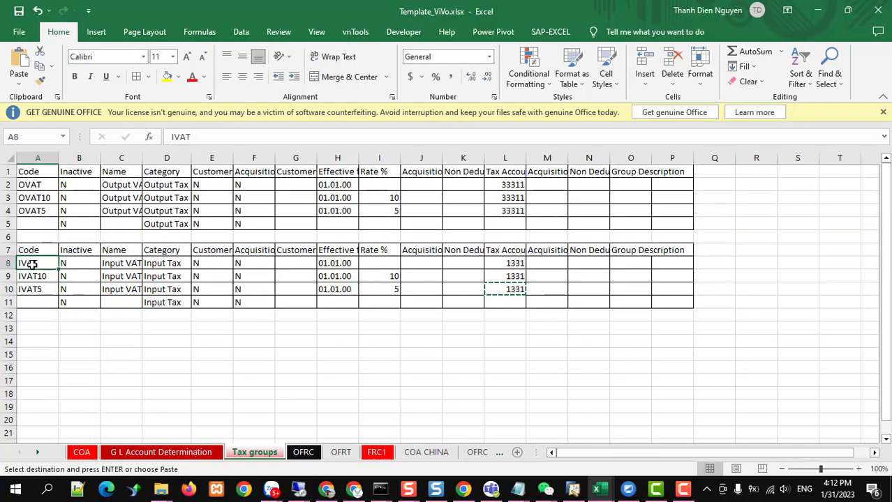
{"action": "key", "text": "ctrl+c"}
{"action": "key", "text": "Right"}
{"action": "key", "text": "alt+Tab"}
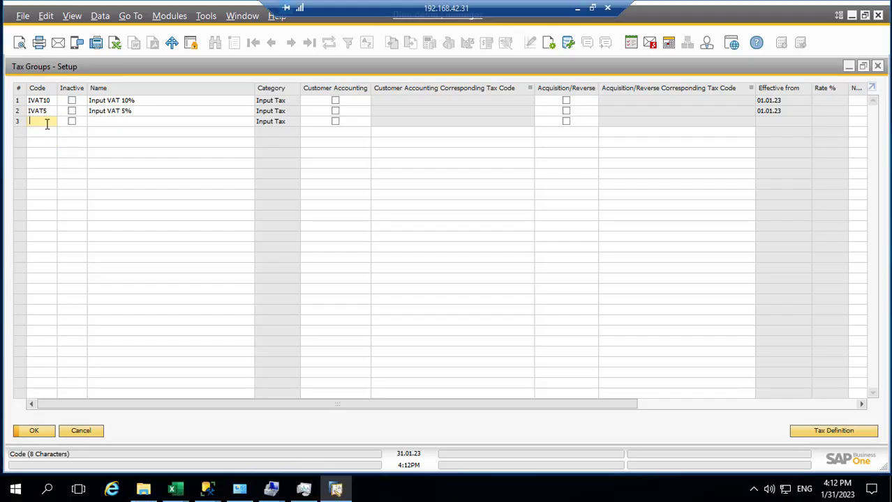
{"action": "key", "text": "ctrl+v"}
{"action": "key", "text": "Tab"}
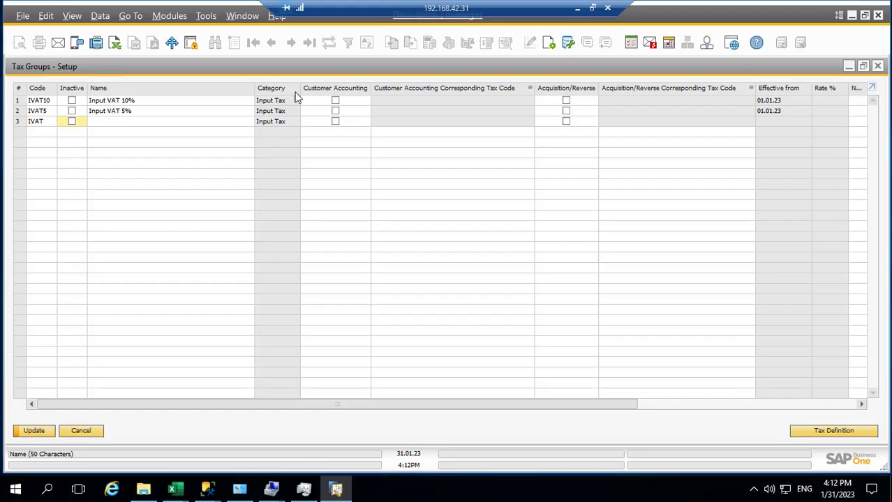
Copy the name Input VAT 0% from the Excel template into the IVAT tax group.
{"action": "left_click", "coordinate": [577, 8]}
{"action": "left_click", "coordinate": [122, 262]}
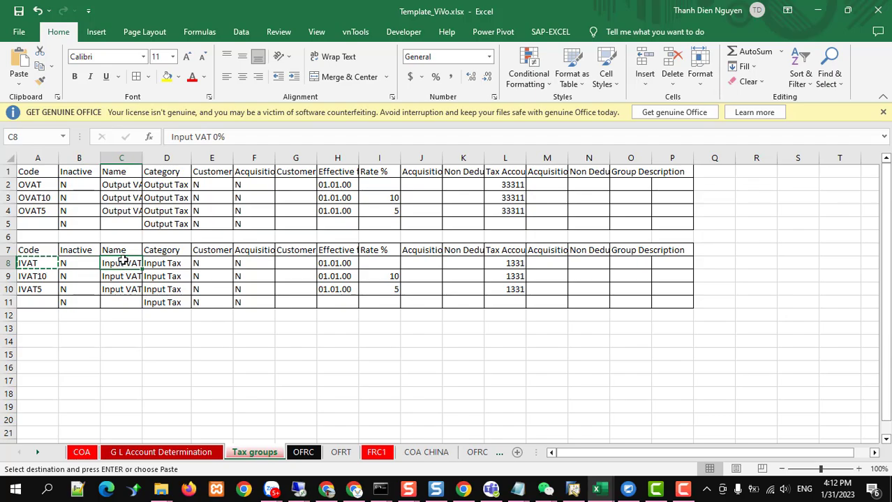
{"action": "key", "text": "ctrl+c"}
{"action": "key", "text": "alt+Tab"}
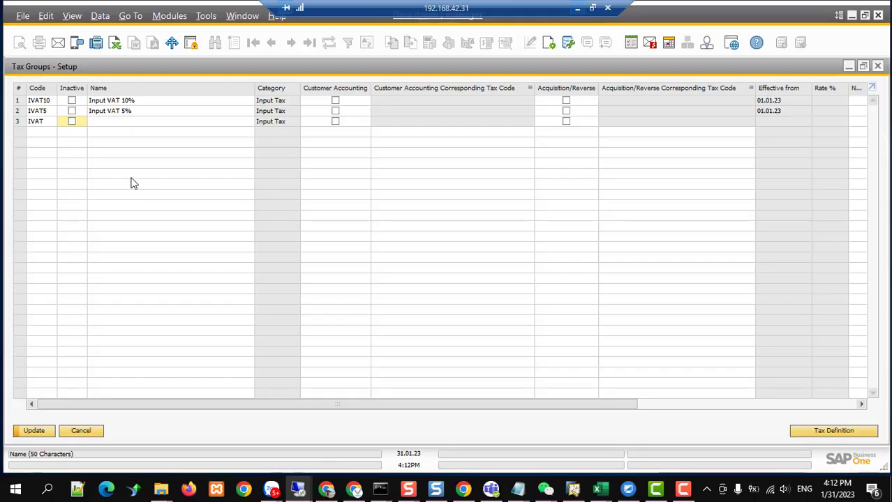
{"action": "left_click", "coordinate": [112, 123]}
{"action": "key", "text": "ctrl+v"}
{"action": "key", "text": "Tab"}
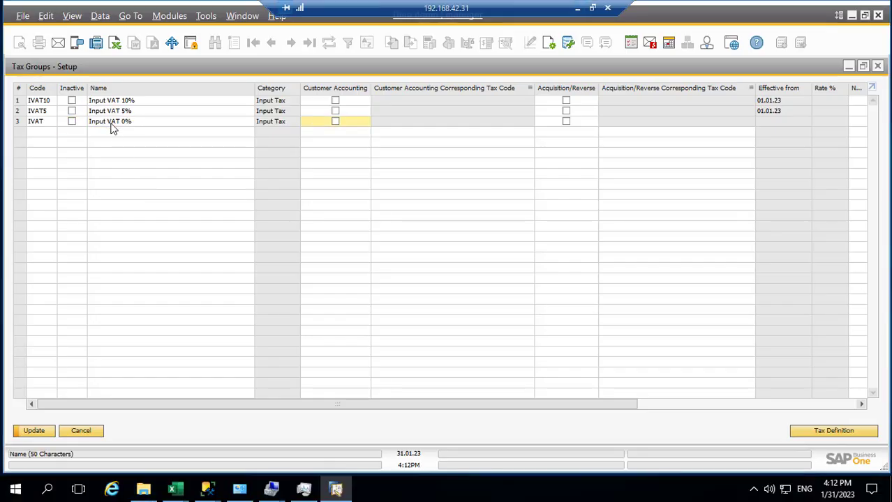
Assign tax account 1331 to the IVAT input tax group, copying the account from the IVAT5 group.
{"action": "left_click_drag", "start_coordinate": [539, 407], "coordinate": [772, 407]}
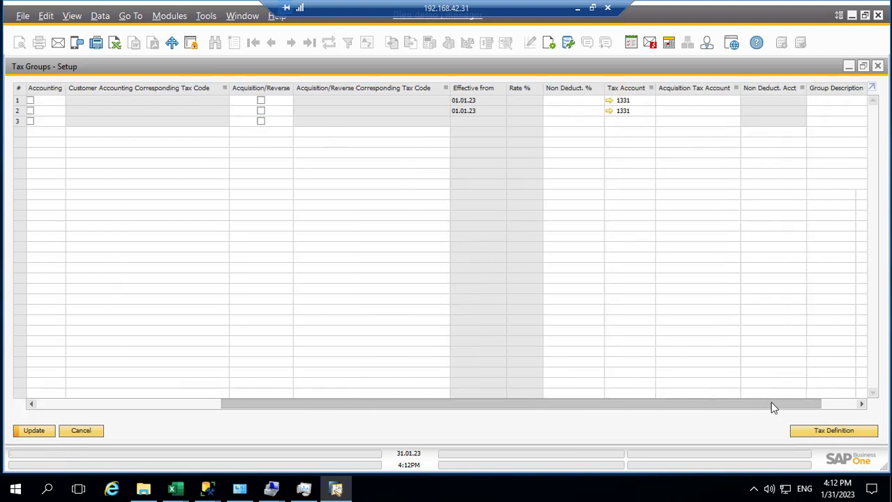
{"action": "left_click", "coordinate": [632, 111]}
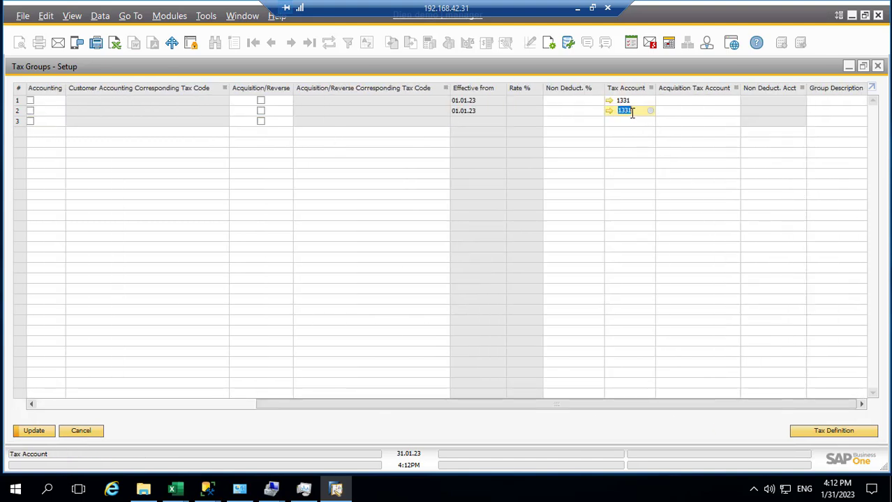
{"action": "key", "text": "ctrl+v"}
{"action": "key", "text": "Tab"}
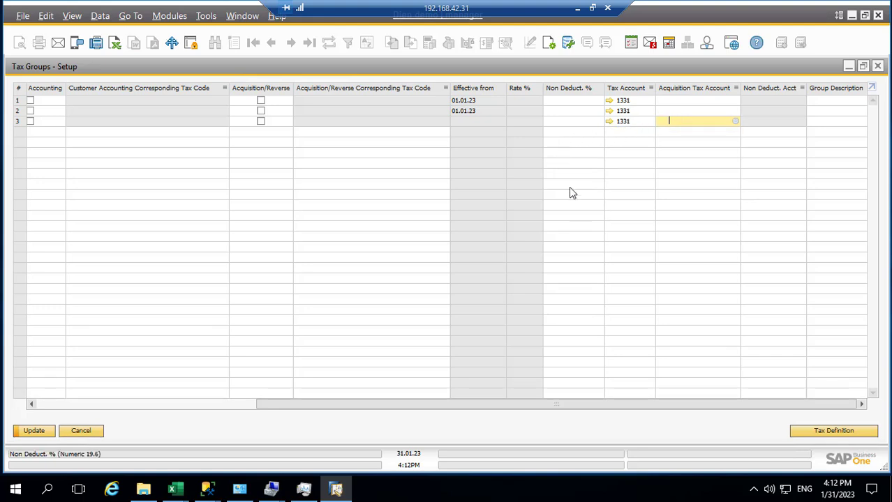
Give the IVAT tax definition an effective date of 01.01.23 and confirm the definition.
{"action": "left_click_drag", "start_coordinate": [459, 407], "coordinate": [240, 407]}
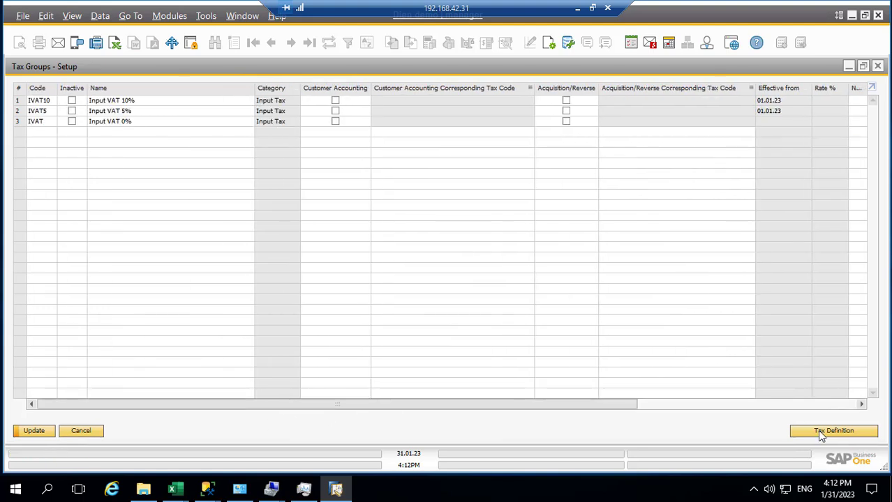
{"action": "left_click", "coordinate": [822, 432]}
{"action": "type", "text": "0101"}
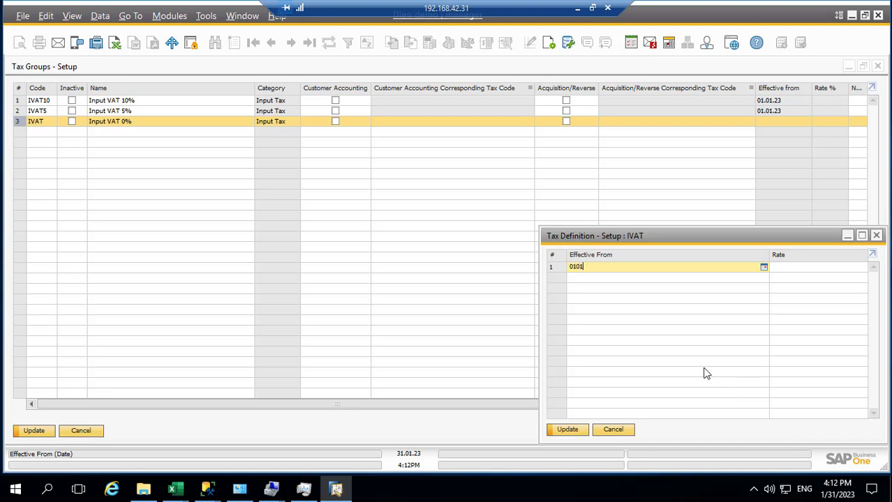
{"action": "key", "text": "Tab"}
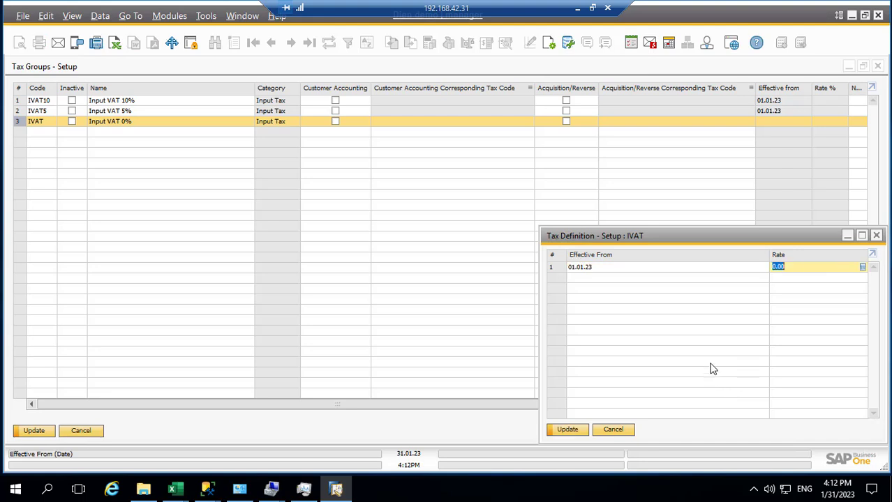
{"action": "left_click", "coordinate": [566, 429]}
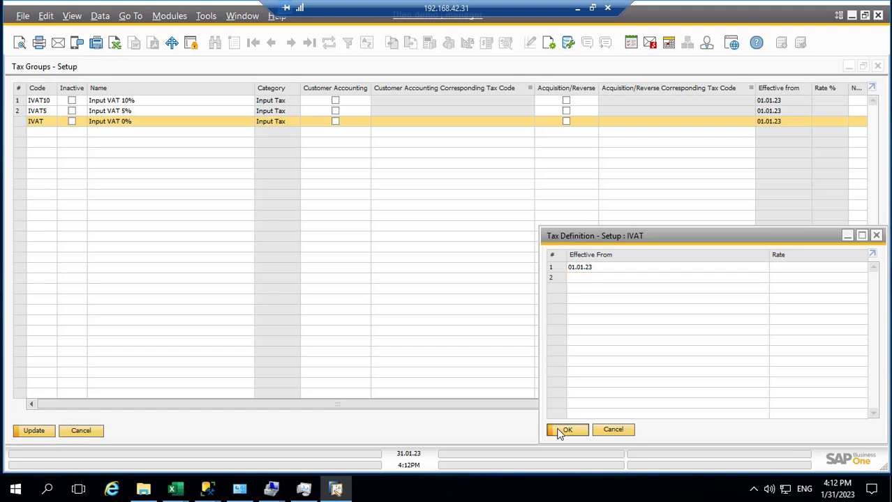
{"action": "left_click", "coordinate": [564, 431]}
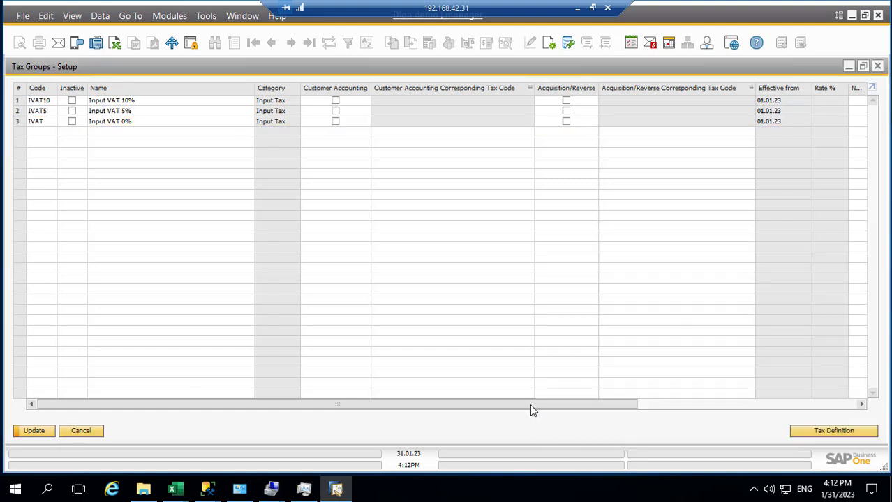
Try to set the tax rate of the IVAT5 group to 5 in its tax definition.
{"action": "left_click", "coordinate": [18, 111]}
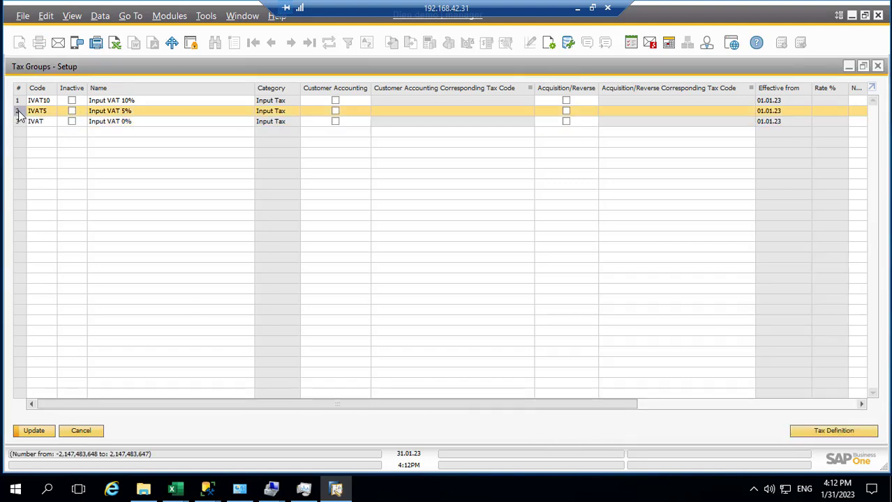
{"action": "left_click", "coordinate": [809, 431]}
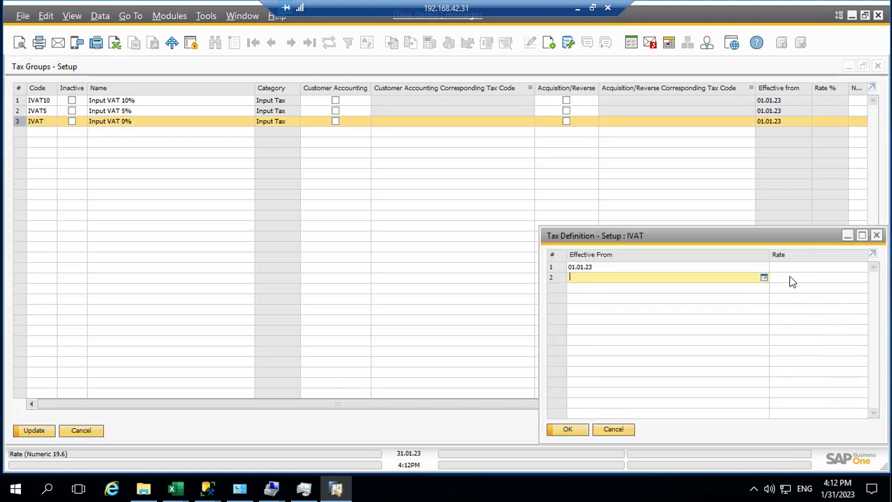
{"action": "left_click", "coordinate": [792, 279]}
{"action": "type", "text": "5"}
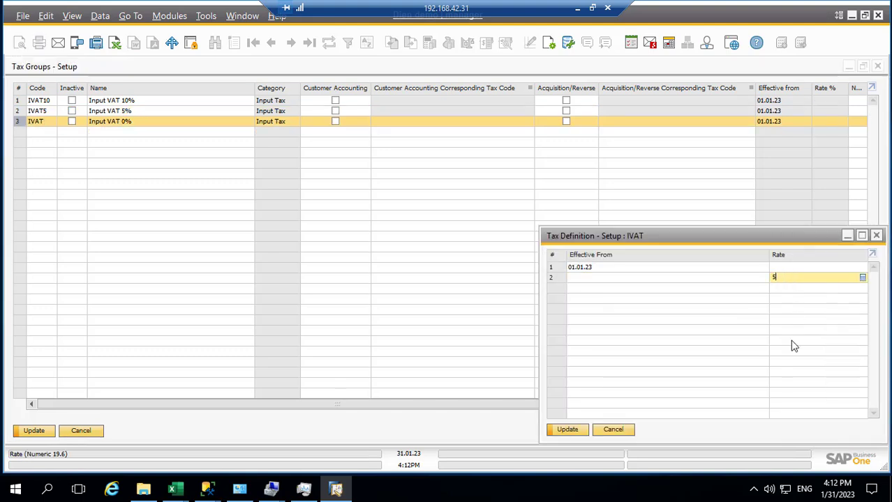
{"action": "left_click", "coordinate": [567, 431]}
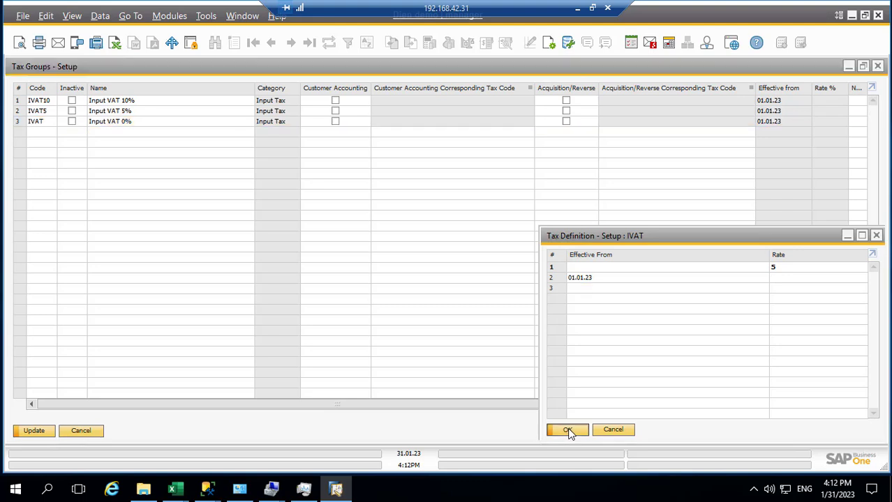
{"action": "left_click", "coordinate": [567, 431]}
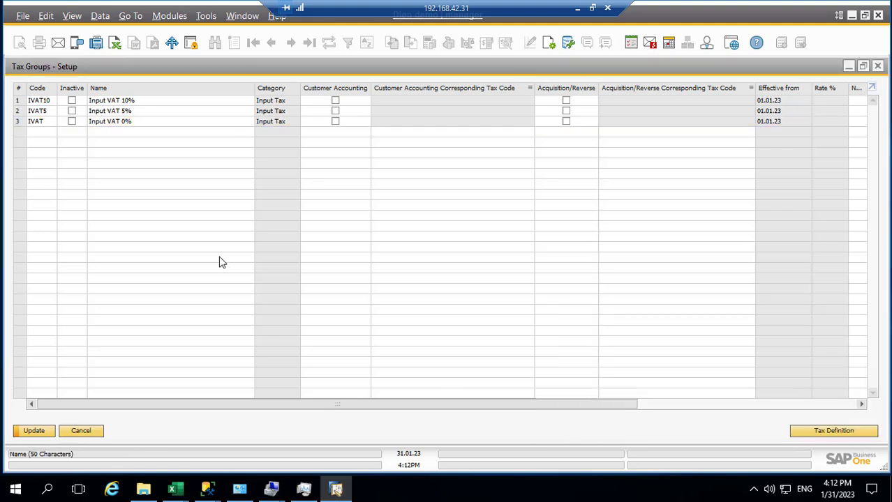
{"action": "left_click", "coordinate": [22, 101]}
{"action": "left_click", "coordinate": [798, 431]}
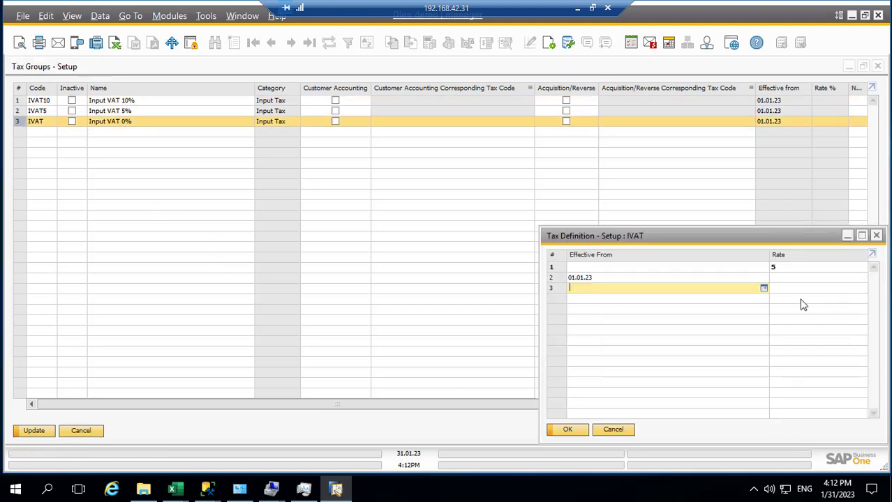
{"action": "left_click", "coordinate": [778, 278]}
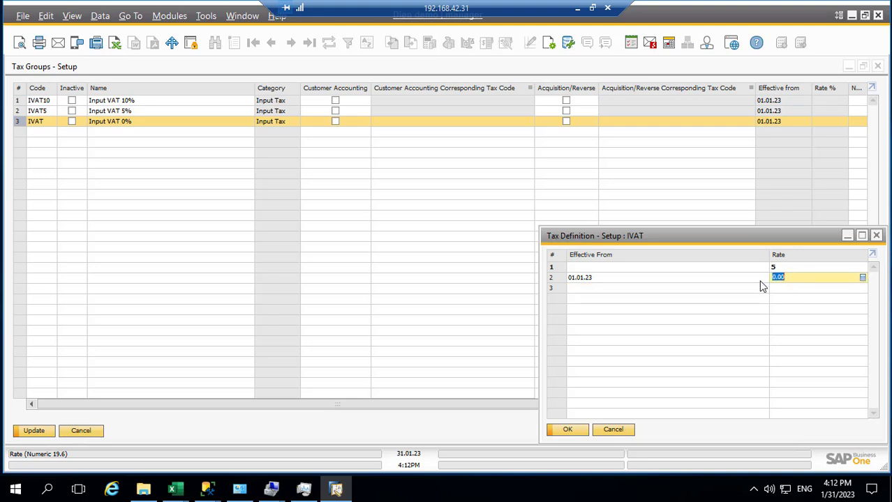
{"action": "left_click", "coordinate": [598, 277]}
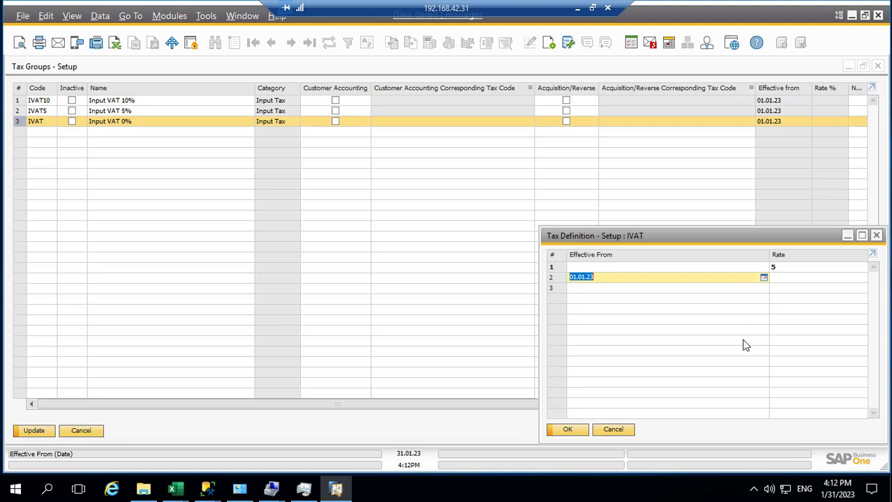
{"action": "key", "text": "BackSpace"}
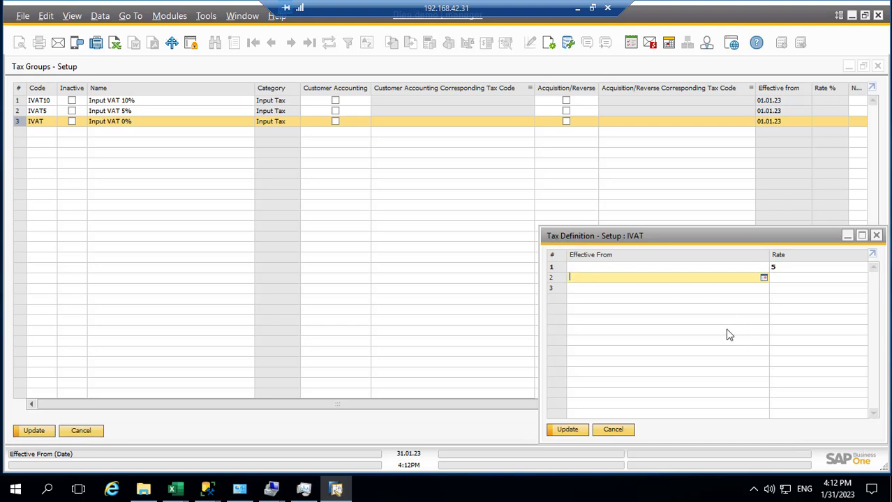
{"action": "left_click", "coordinate": [623, 430]}
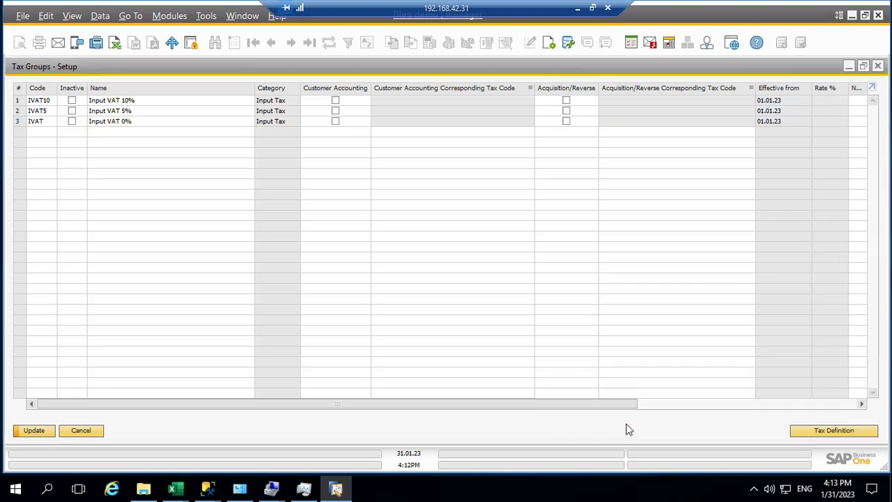
Reopen the IVAT tax definition and delete its row dated 01.01.23.
{"action": "left_click", "coordinate": [20, 102]}
{"action": "left_click", "coordinate": [830, 430]}
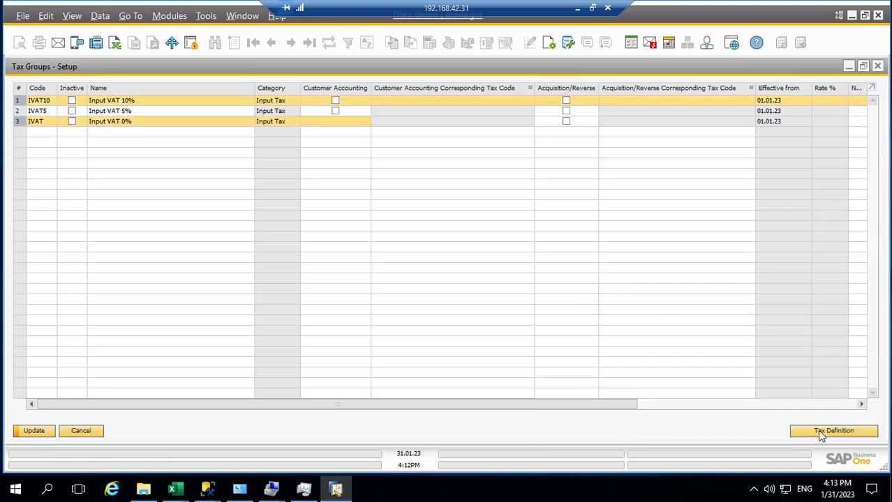
{"action": "left_click", "coordinate": [557, 277]}
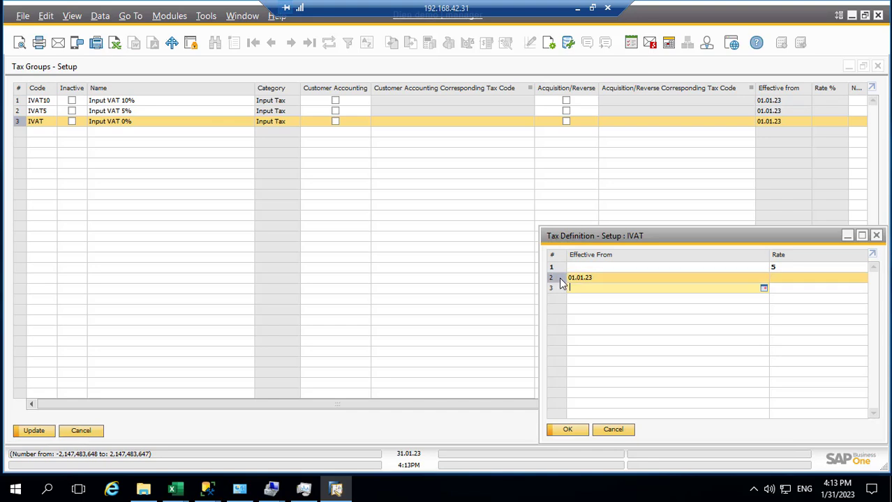
{"action": "right_click", "coordinate": [559, 277]}
{"action": "left_click", "coordinate": [592, 332]}
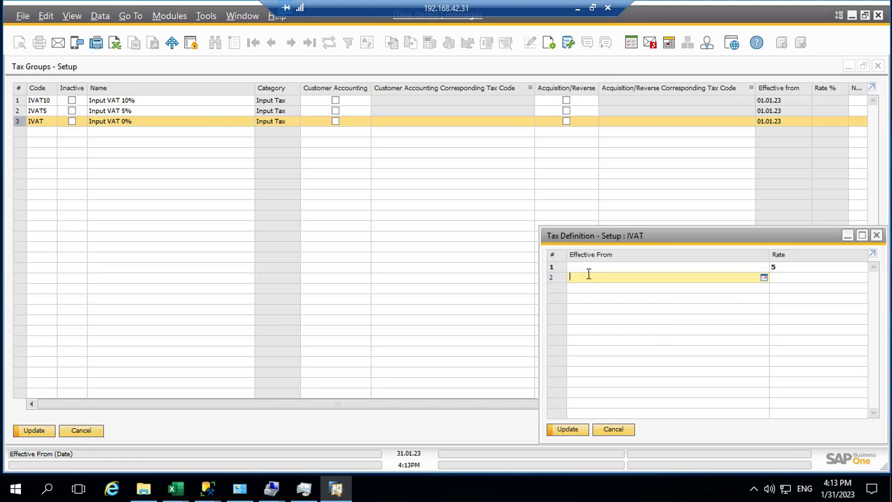
Set the remaining row of the IVAT tax definition to effective from 01.01.23 with rate 10 and confirm it.
{"action": "left_click", "coordinate": [587, 268]}
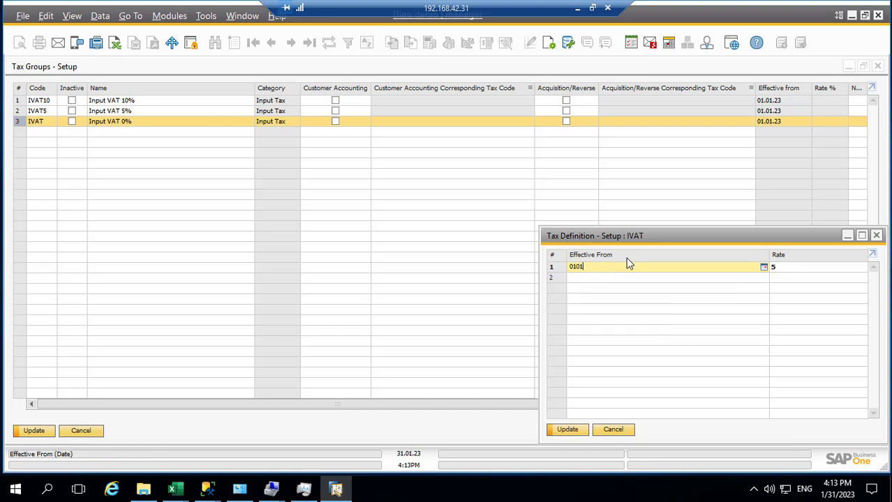
{"action": "type", "text": "010123"}
{"action": "key", "text": "Tab"}
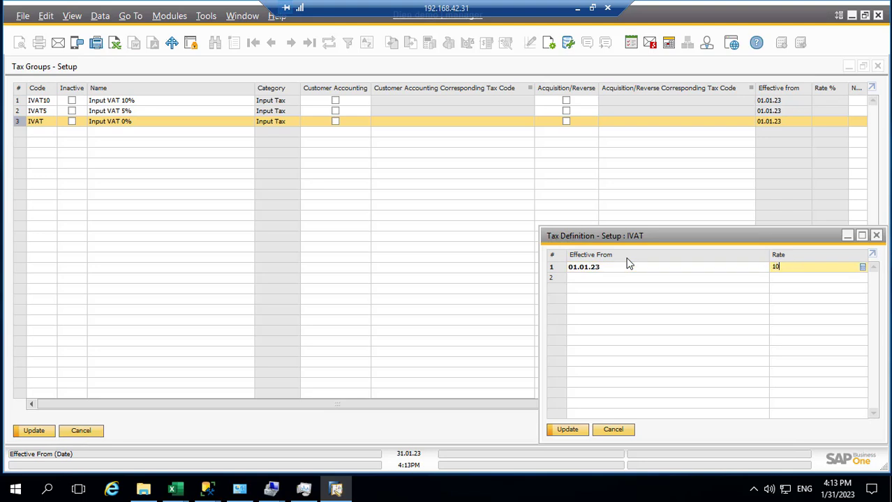
{"action": "key", "text": "Tab"}
{"action": "left_click", "coordinate": [567, 430]}
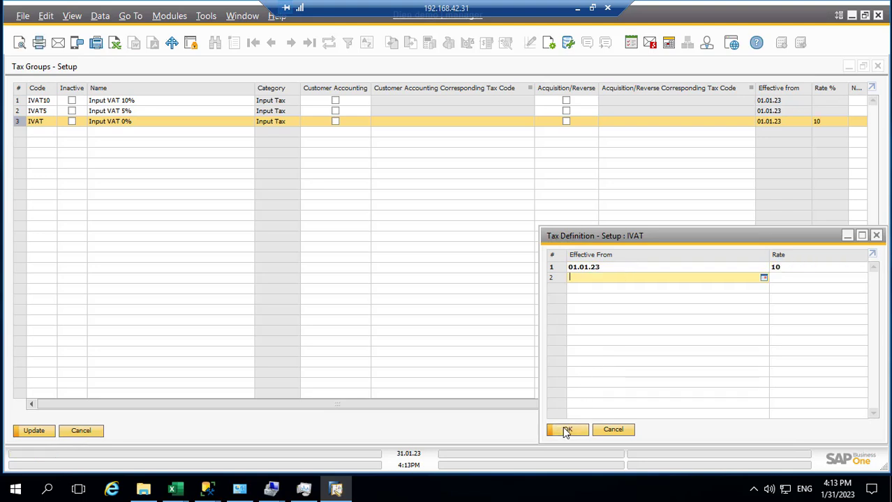
{"action": "left_click", "coordinate": [561, 431]}
{"action": "left_click", "coordinate": [20, 111]}
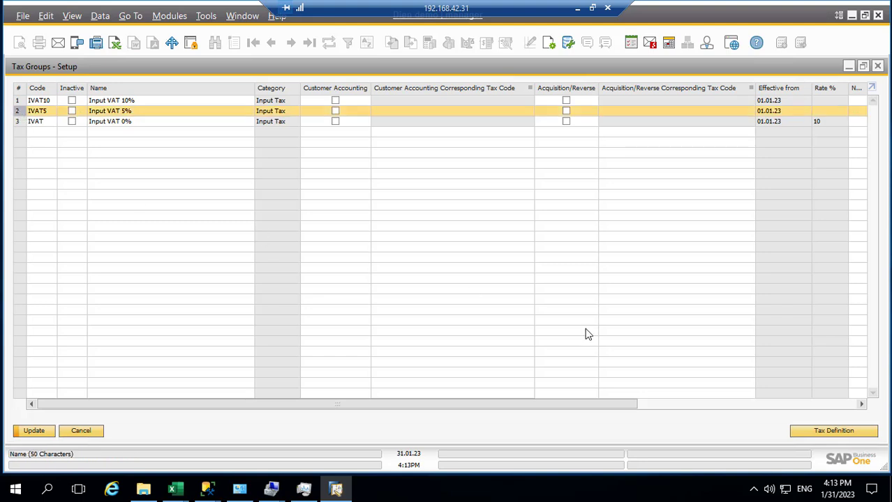
{"action": "left_click", "coordinate": [803, 432]}
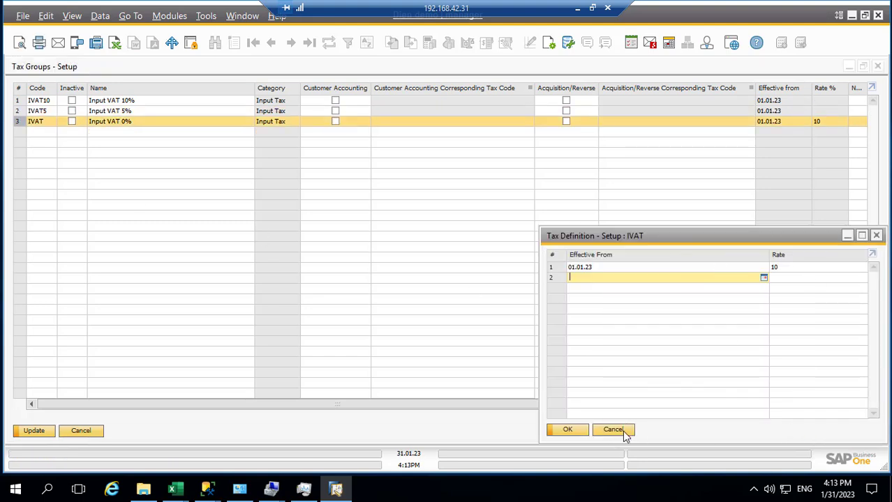
{"action": "left_click", "coordinate": [612, 430]}
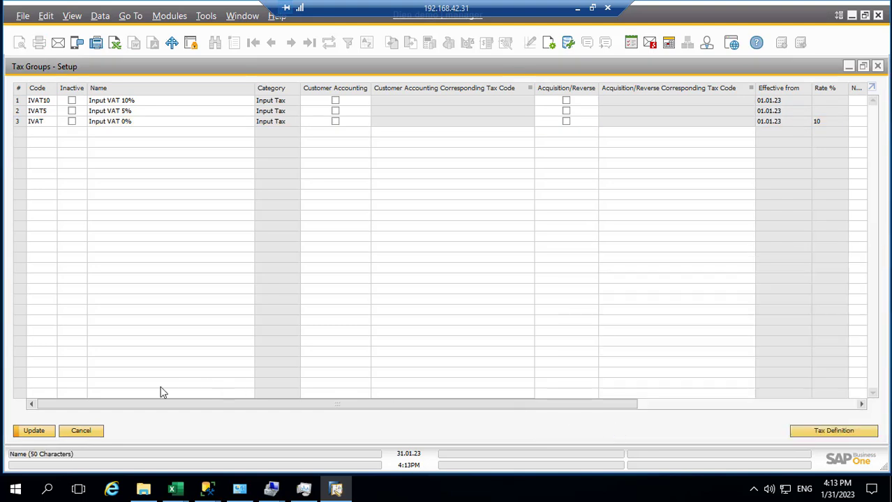
Save the changes to the input tax groups.
{"action": "left_click", "coordinate": [31, 431]}
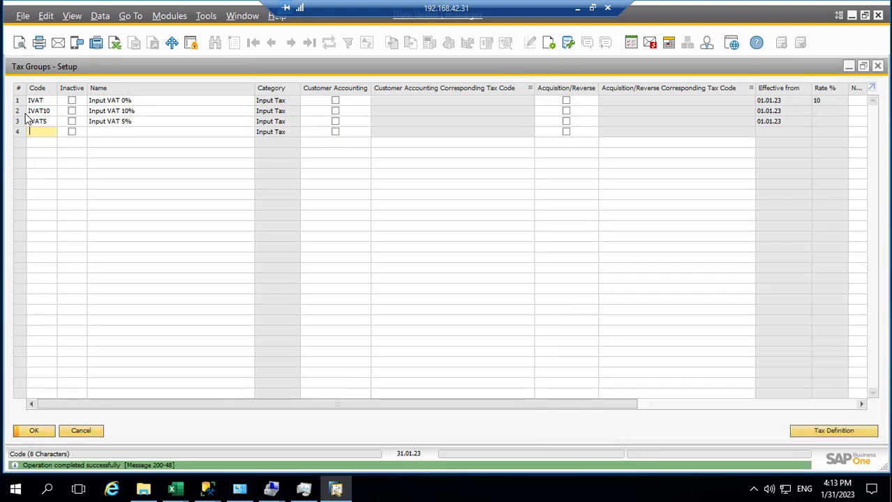
{"action": "left_click", "coordinate": [21, 122]}
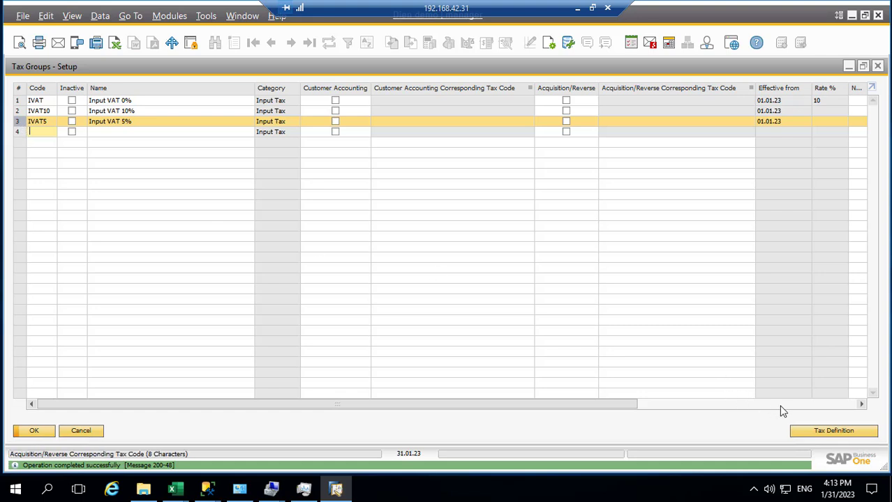
{"action": "left_click", "coordinate": [801, 428]}
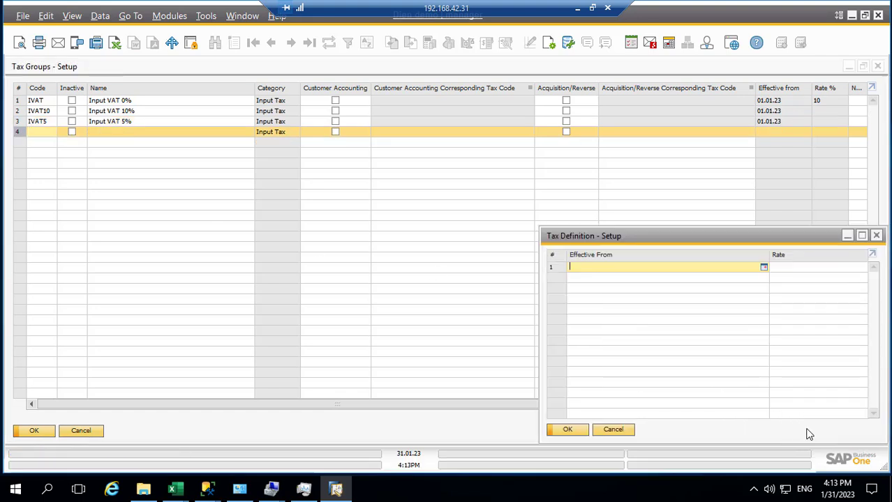
{"action": "left_click", "coordinate": [179, 134]}
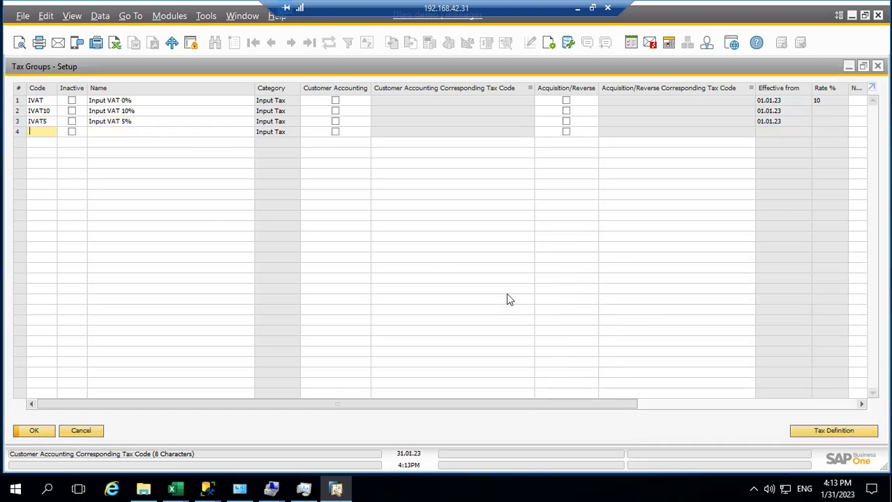
Set the rate for 01.01.23 to 5 in the IVAT5 tax definition and confirm the definition.
{"action": "left_click", "coordinate": [19, 122]}
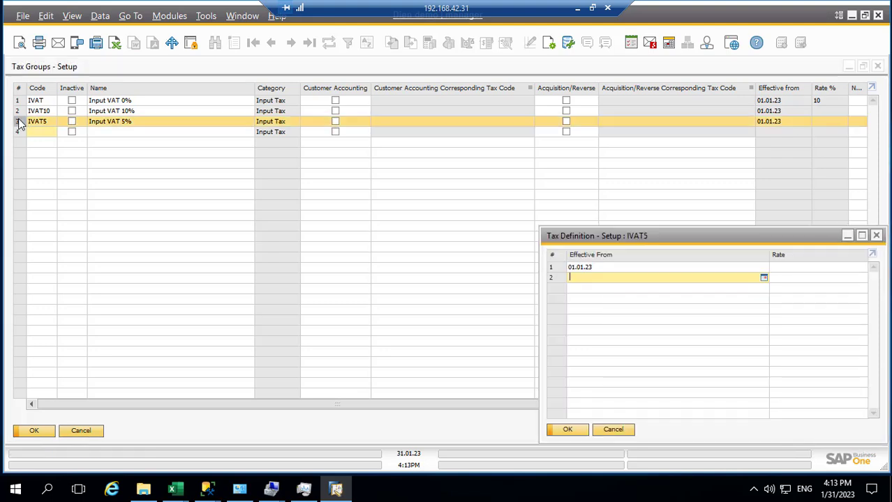
{"action": "left_click", "coordinate": [799, 268]}
{"action": "type", "text": "5"}
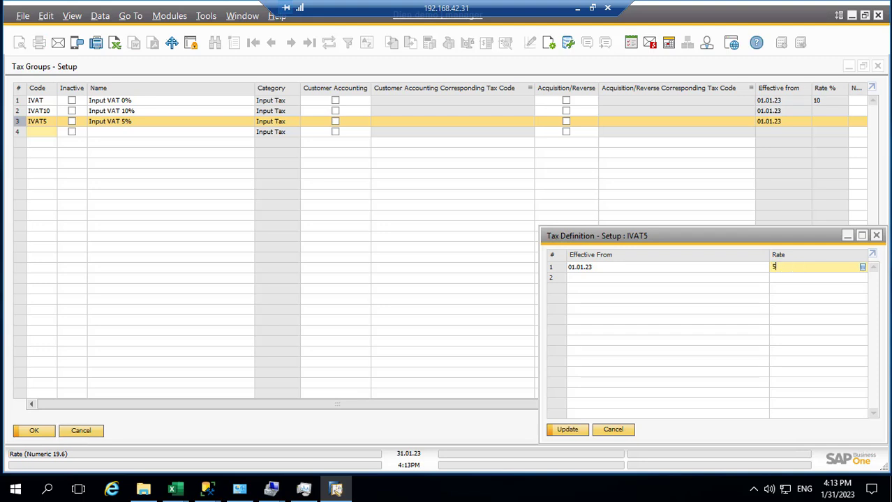
{"action": "key", "text": "Tab"}
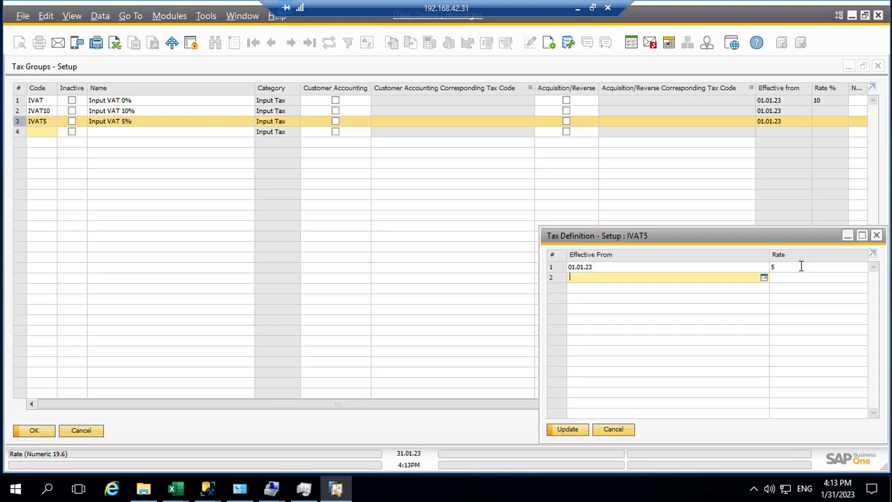
{"action": "left_click", "coordinate": [571, 429]}
{"action": "left_click", "coordinate": [572, 430]}
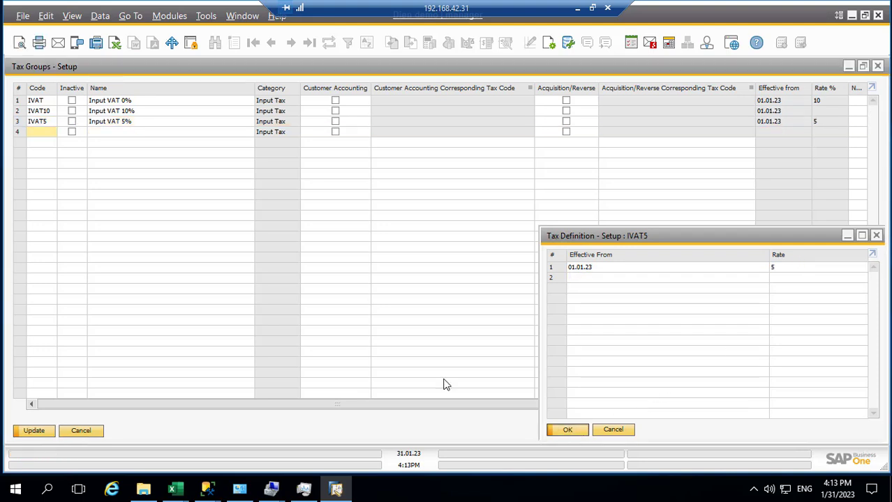
Set the rate for 01.01.23 to 10 in the IVAT10 tax definition and confirm the definition.
{"action": "left_click", "coordinate": [19, 115]}
{"action": "double_click", "coordinate": [18, 114]}
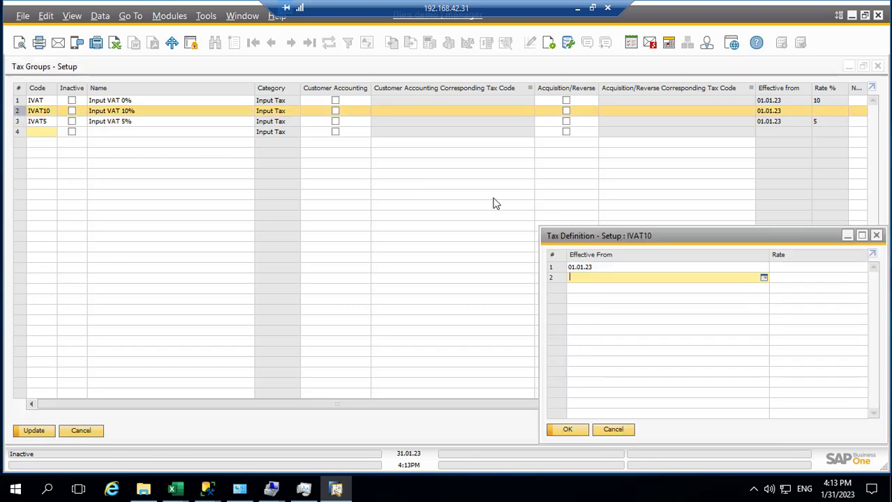
{"action": "left_click", "coordinate": [791, 268]}
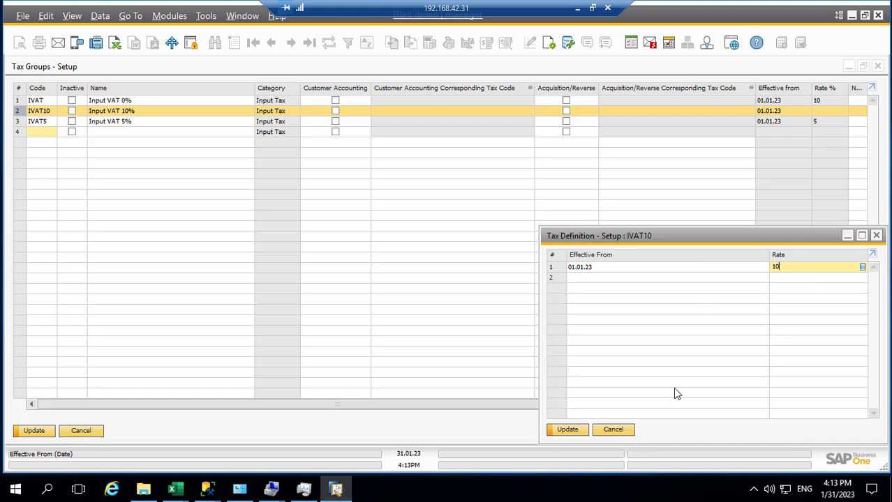
{"action": "left_click", "coordinate": [570, 430]}
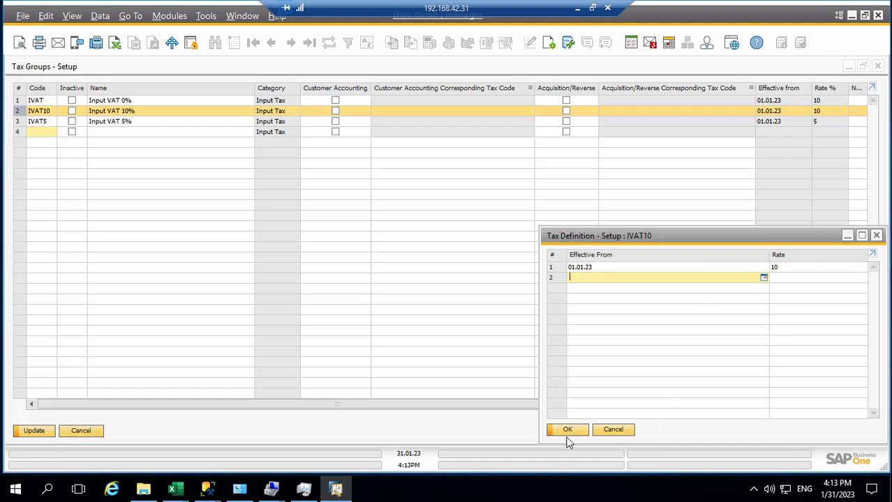
{"action": "left_click", "coordinate": [574, 433]}
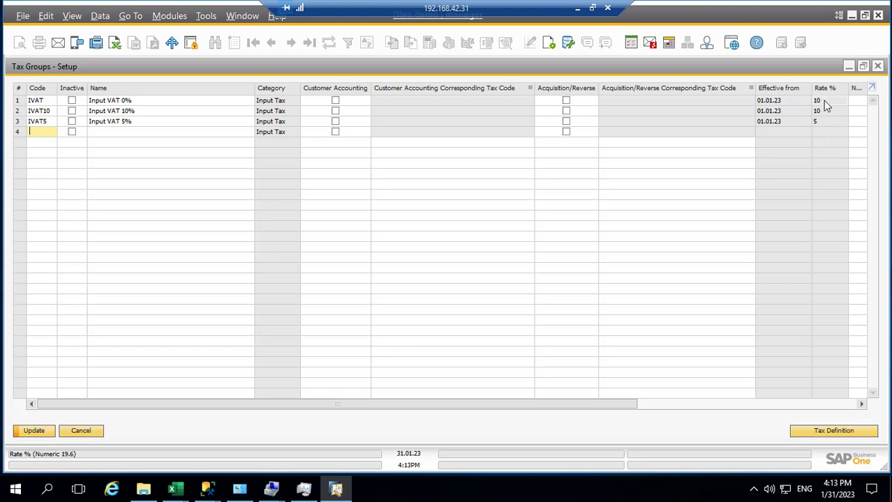
Set the rate for 01.01.23 to 0 in the IVAT tax definition and save the input tax groups.
{"action": "left_click", "coordinate": [18, 100]}
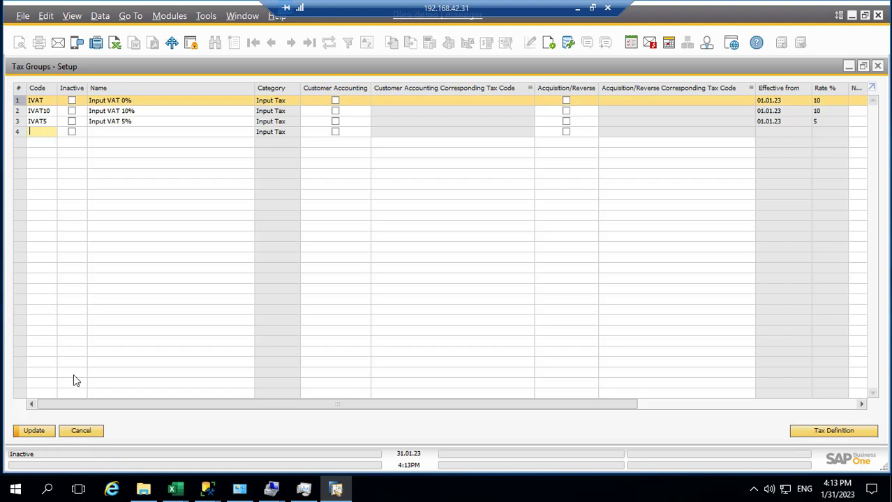
{"action": "left_click", "coordinate": [833, 431]}
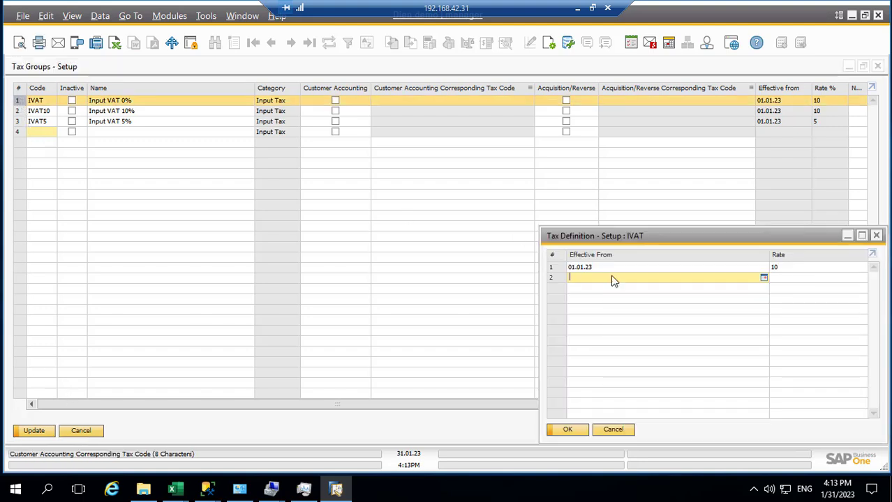
{"action": "left_click", "coordinate": [791, 267]}
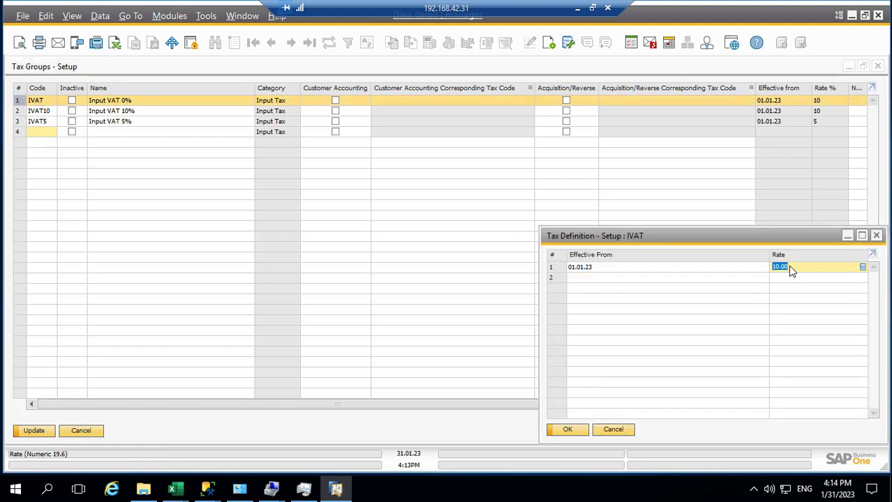
{"action": "type", "text": "0"}
{"action": "left_click", "coordinate": [563, 433]}
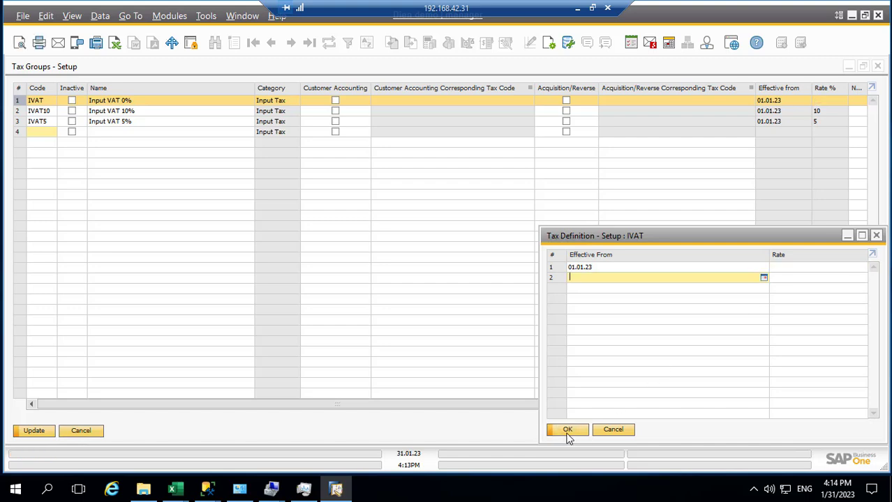
{"action": "left_click", "coordinate": [563, 434]}
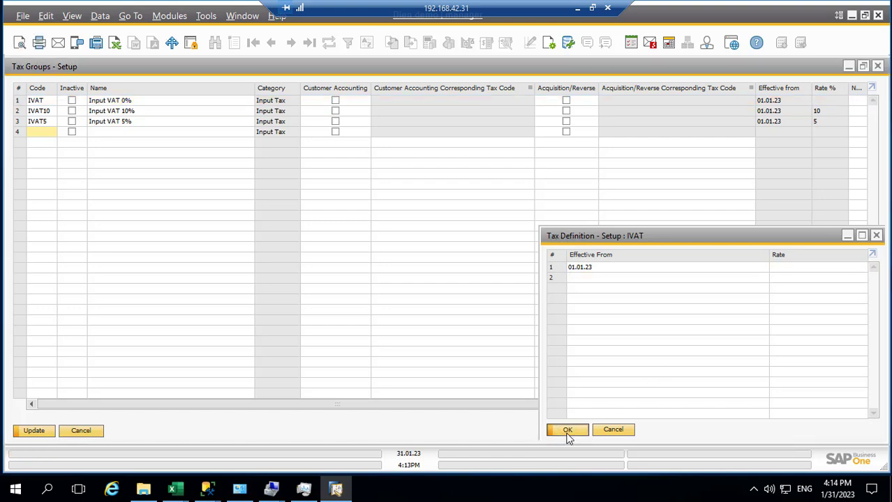
{"action": "left_click", "coordinate": [40, 435]}
{"action": "left_click", "coordinate": [34, 431]}
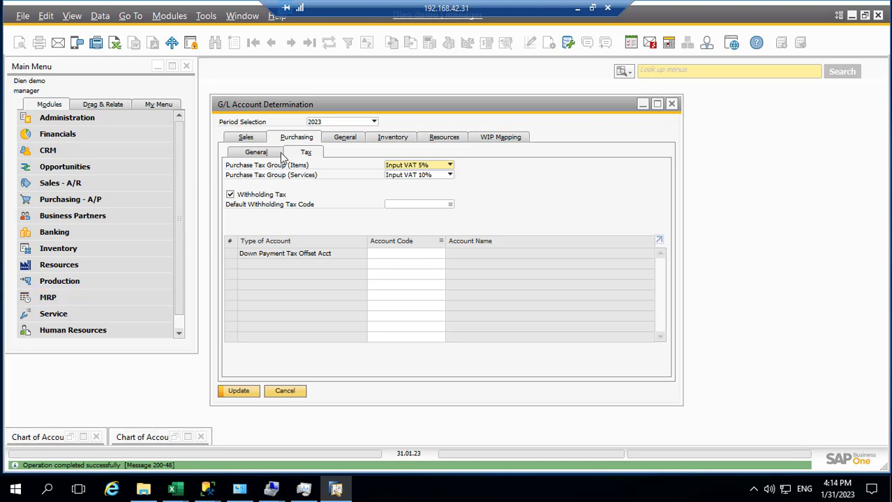
Open the output tax groups setup from the sales tax group for items in the account determination.
{"action": "left_click", "coordinate": [249, 138]}
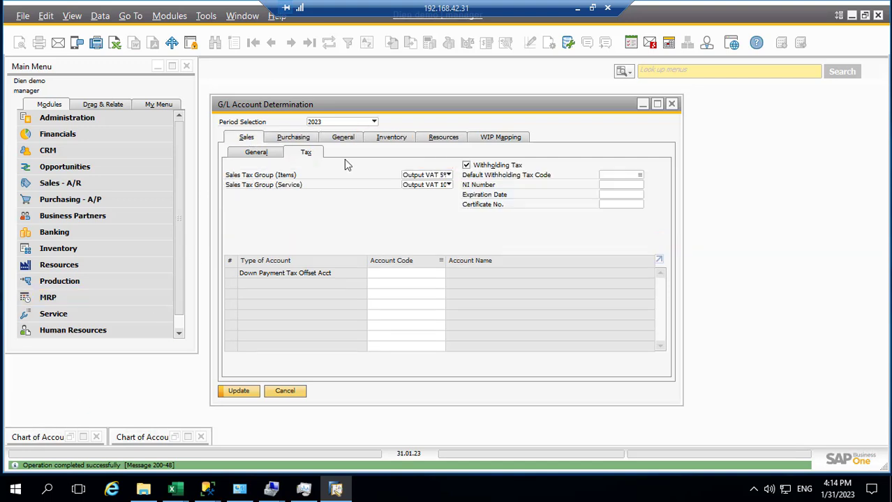
{"action": "left_click", "coordinate": [429, 175]}
{"action": "left_click", "coordinate": [430, 225]}
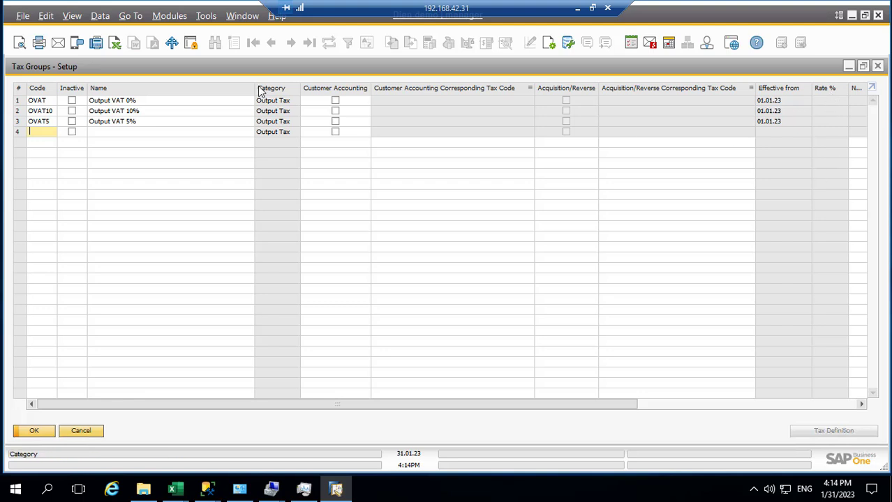
Enter rate 0 for 01.01.23 in the OVAT tax definition and confirm it.
{"action": "left_click", "coordinate": [17, 101]}
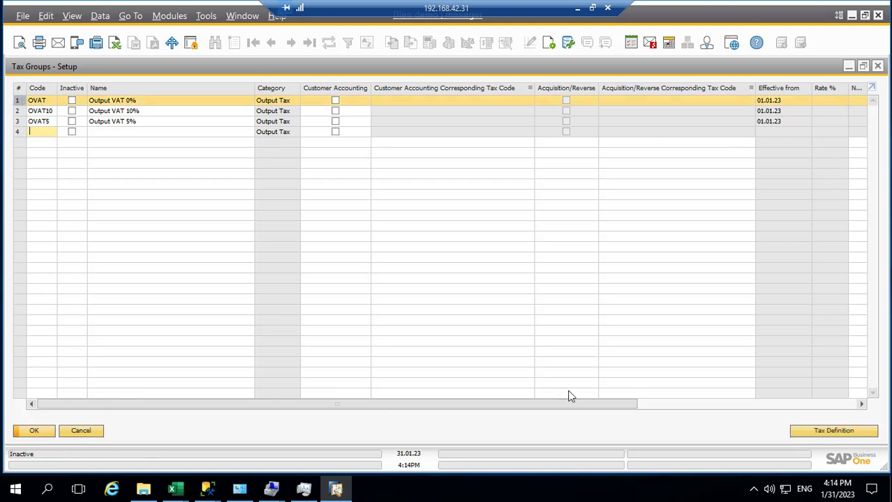
{"action": "left_click", "coordinate": [21, 102]}
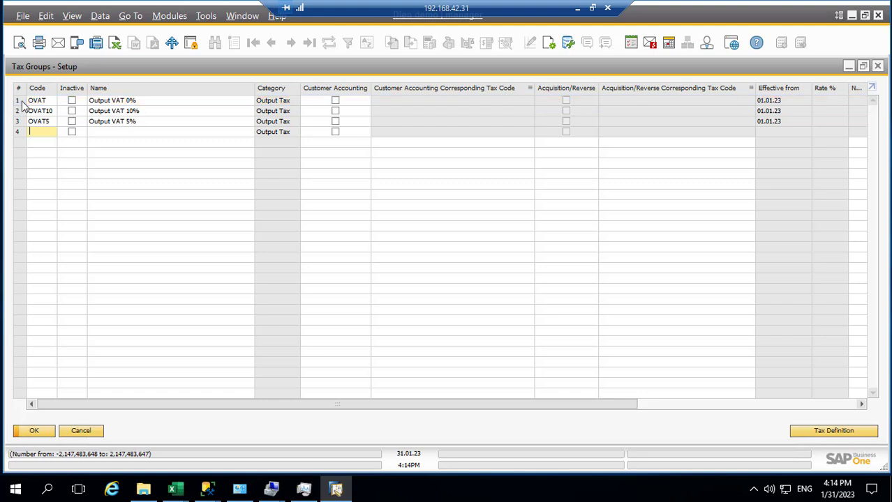
{"action": "double_click", "coordinate": [21, 102]}
{"action": "left_click", "coordinate": [783, 267]}
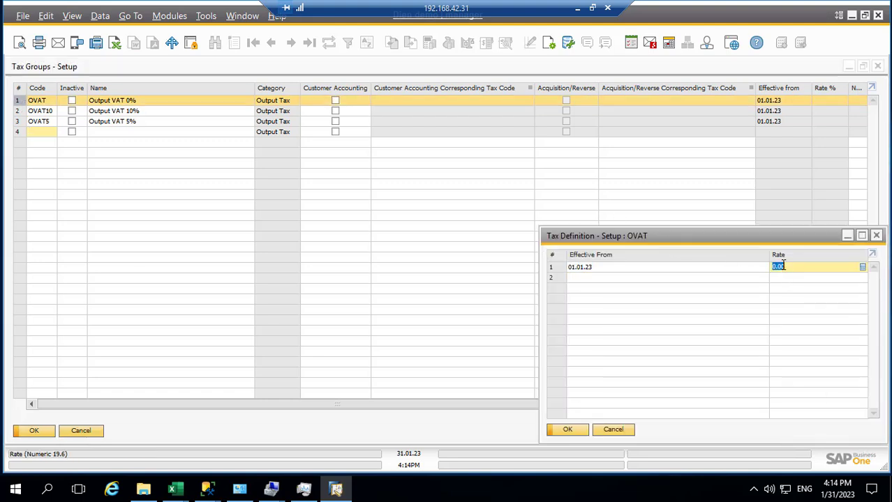
{"action": "key", "text": "BackSpace"}
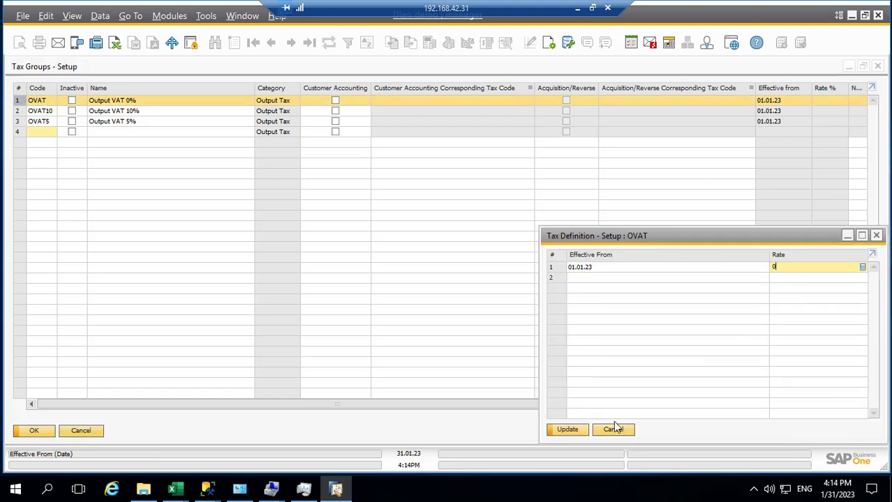
{"action": "left_click", "coordinate": [562, 430]}
{"action": "left_click", "coordinate": [558, 433]}
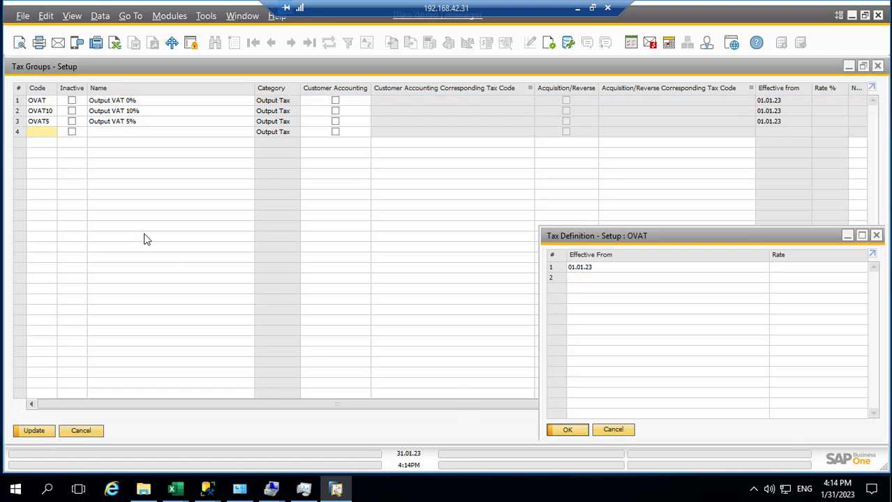
Set the OVAT10 tax definition's rate for 01.01.23 to 10 and confirm it.
{"action": "left_click", "coordinate": [19, 113]}
{"action": "left_click", "coordinate": [786, 270]}
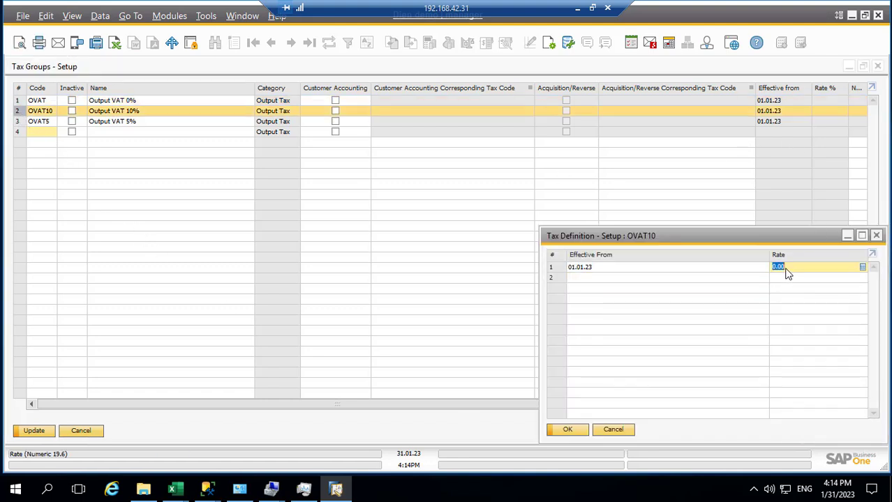
{"action": "type", "text": "10"}
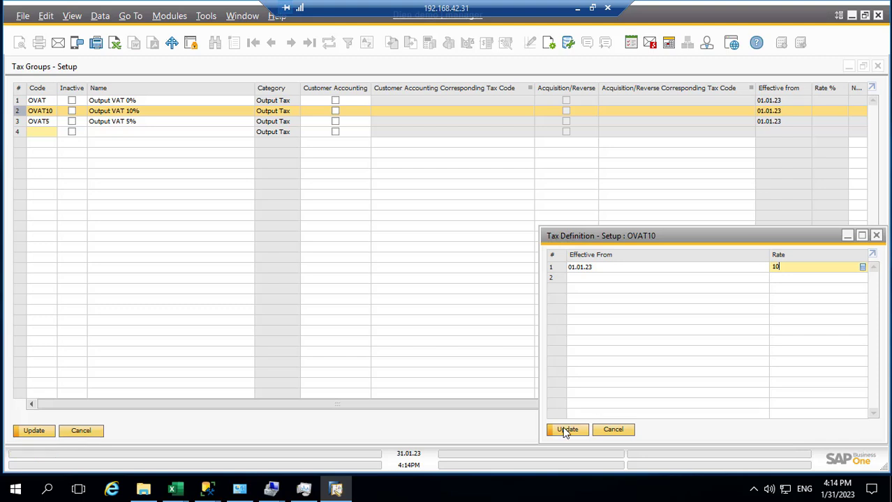
{"action": "left_click", "coordinate": [566, 431]}
{"action": "left_click", "coordinate": [568, 432]}
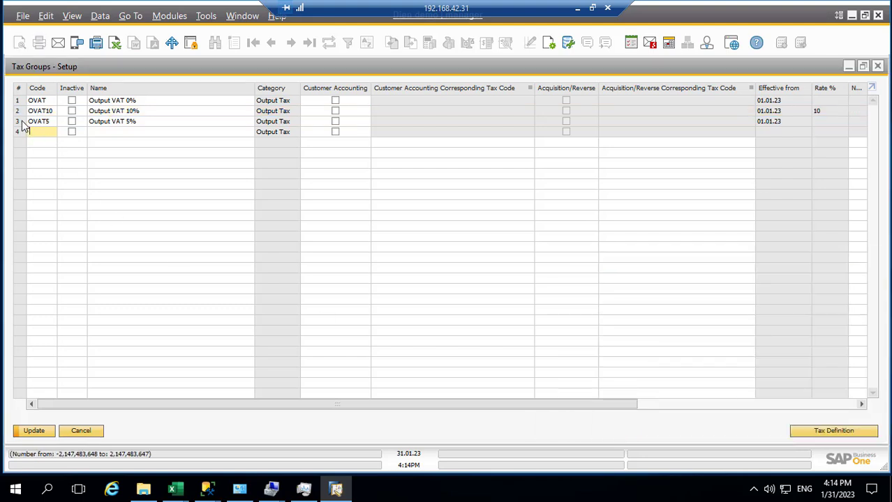
Set the OVAT5 tax definition's rate for 01.01.23 to 5 and confirm it.
{"action": "left_click", "coordinate": [22, 122]}
{"action": "left_click", "coordinate": [833, 430]}
{"action": "left_click", "coordinate": [787, 266]}
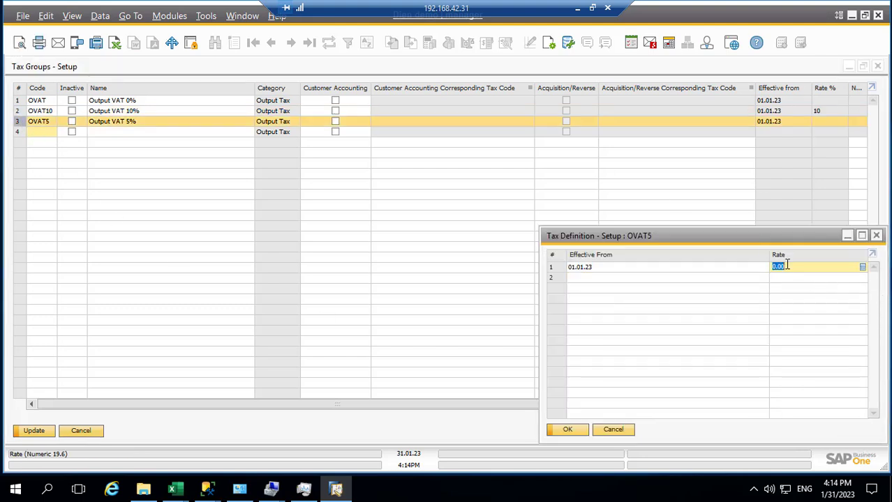
{"action": "type", "text": "5"}
{"action": "left_click", "coordinate": [563, 430]}
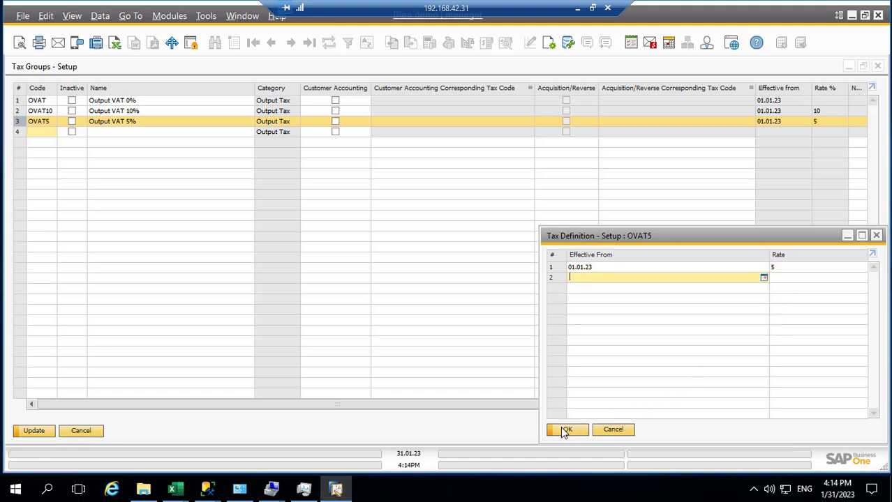
{"action": "left_click", "coordinate": [556, 427]}
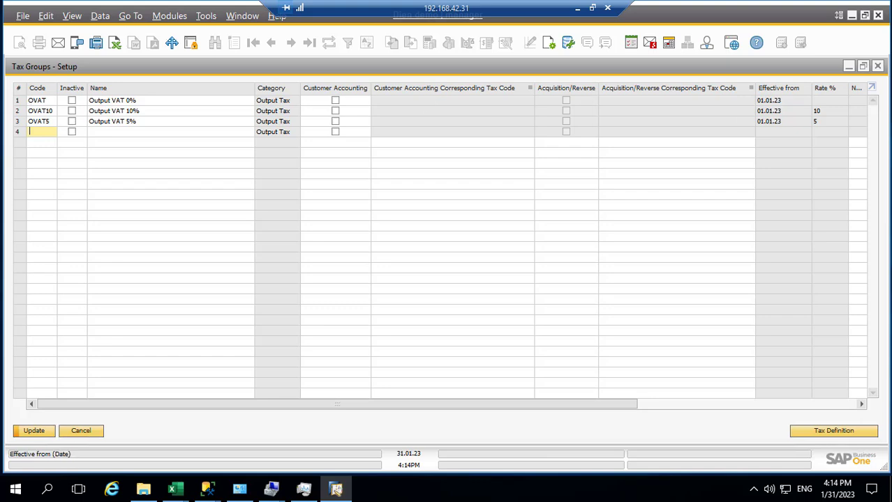
Save the output tax groups, close their setup and update the G/L account determination for 2023.
{"action": "left_click", "coordinate": [37, 431]}
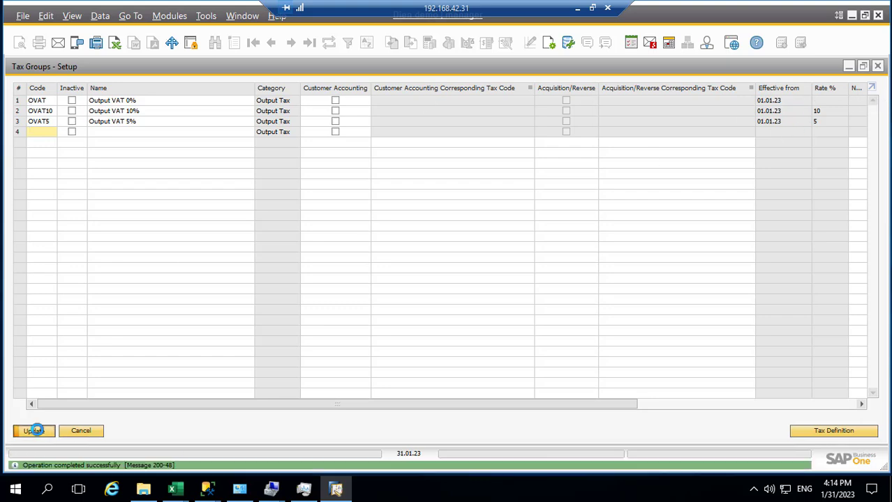
{"action": "left_click", "coordinate": [36, 431]}
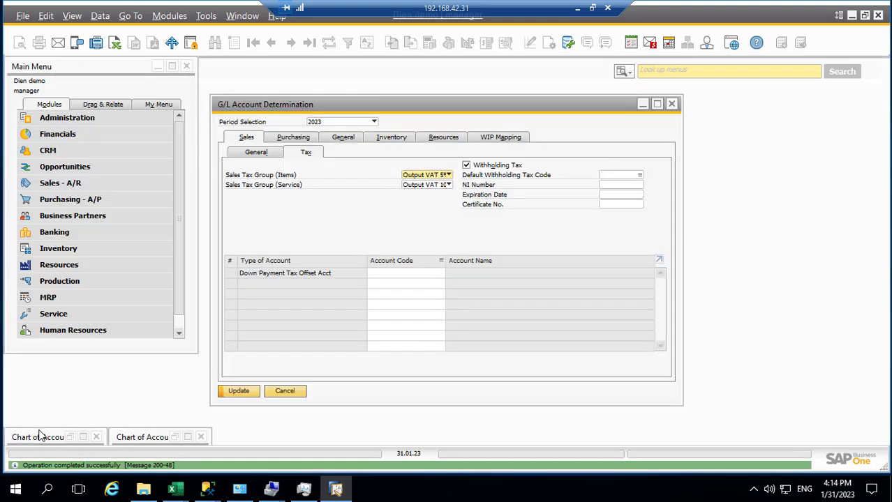
{"action": "left_click", "coordinate": [238, 393]}
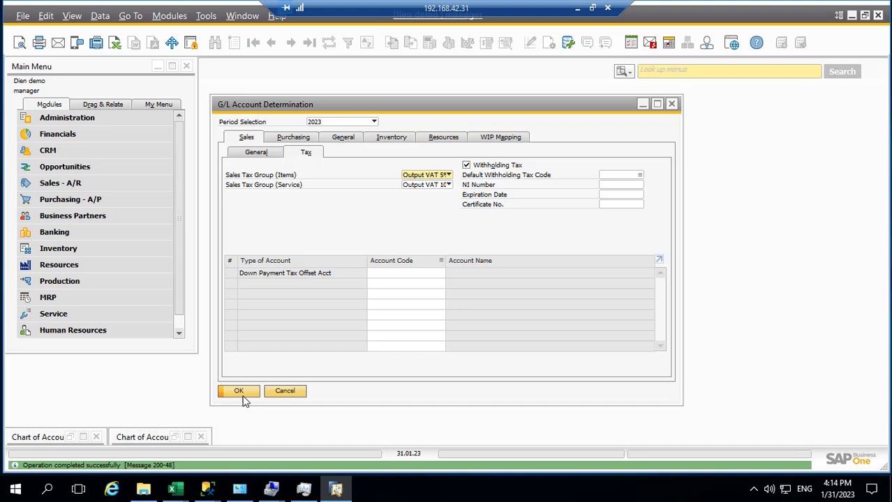
Review the purchasing, general, inventory and sales settings of the G/L account determination and close it.
{"action": "left_click", "coordinate": [292, 138]}
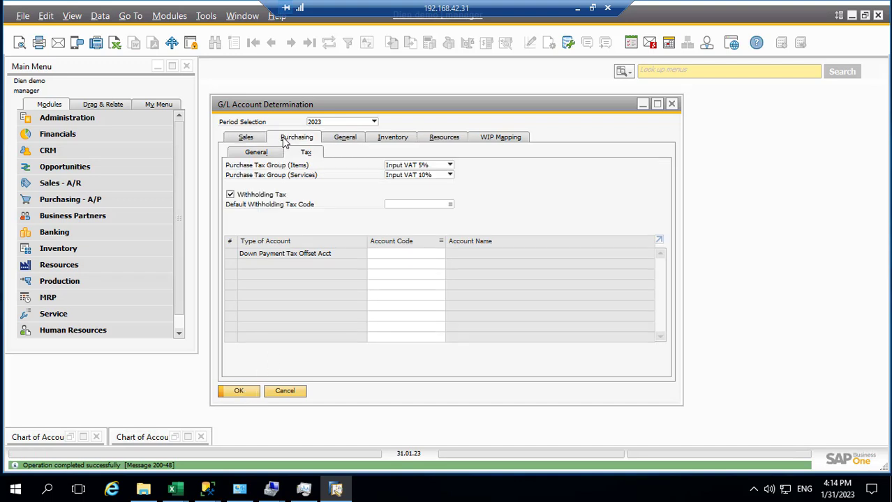
{"action": "left_click", "coordinate": [337, 139]}
{"action": "left_click", "coordinate": [402, 139]}
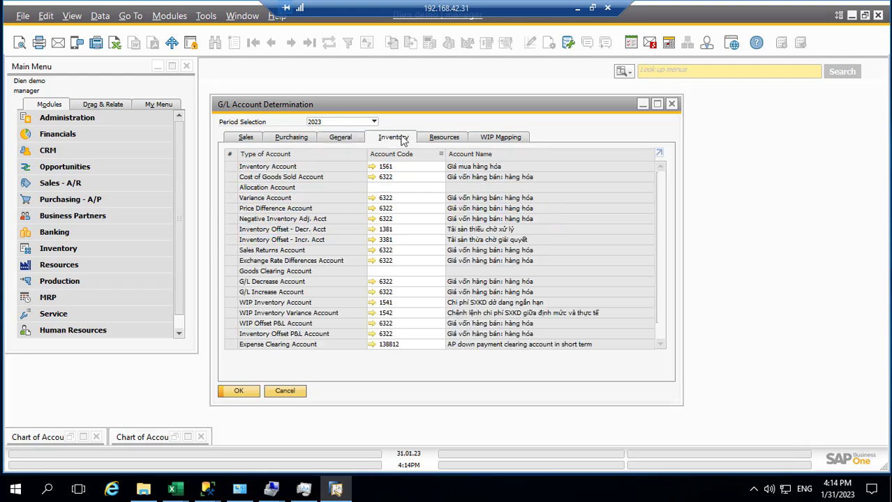
{"action": "left_click", "coordinate": [291, 140]}
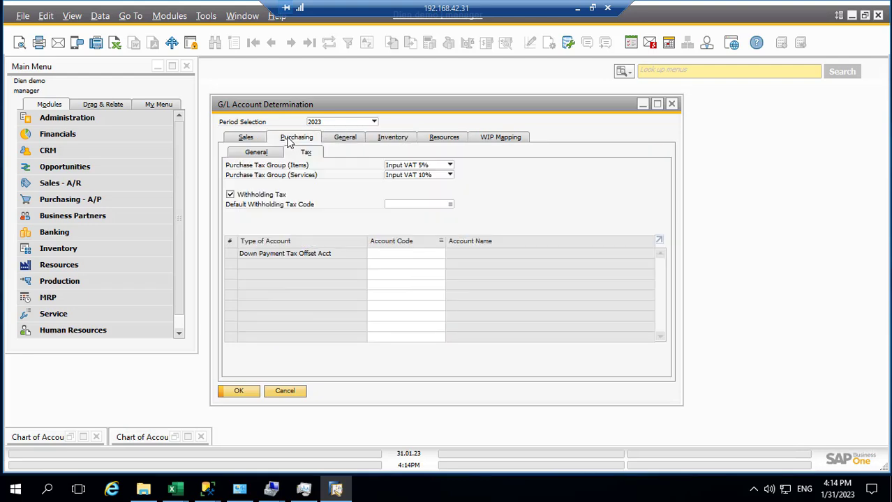
{"action": "left_click", "coordinate": [258, 153]}
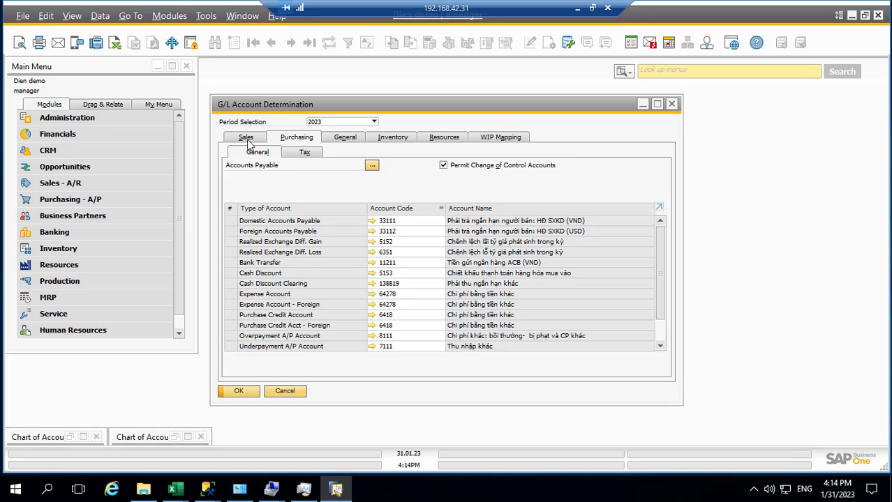
{"action": "left_click", "coordinate": [246, 138]}
{"action": "left_click", "coordinate": [236, 391]}
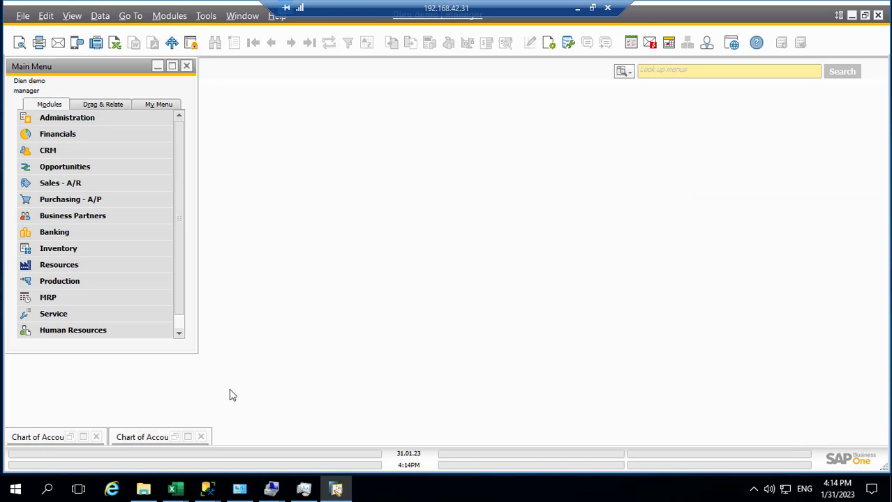
Close both minimized Chart of Accounts windows and switch to the Tax groups sheet of Template_ViVo.xlsx in Excel.
{"action": "left_click", "coordinate": [201, 437]}
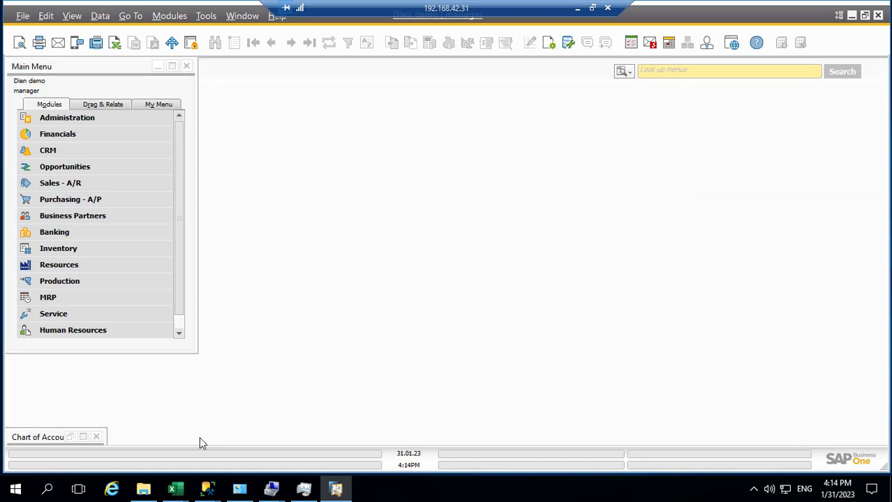
{"action": "left_click", "coordinate": [96, 437]}
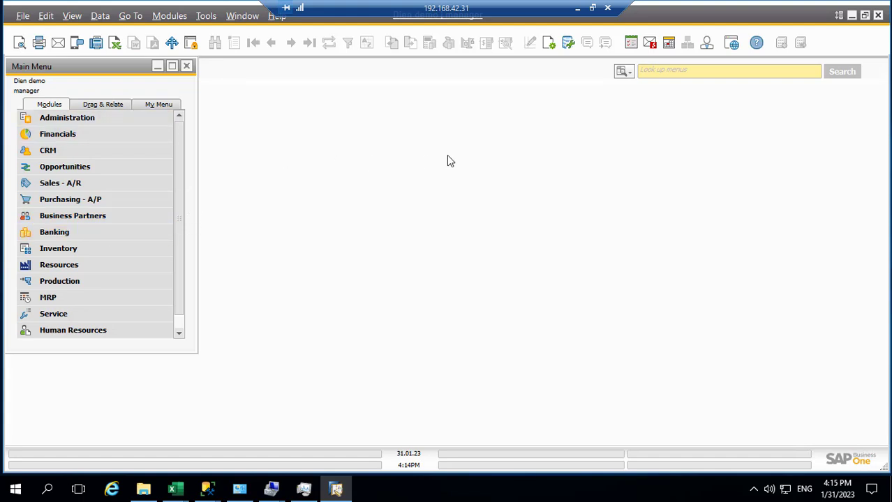
{"action": "left_click", "coordinate": [578, 12]}
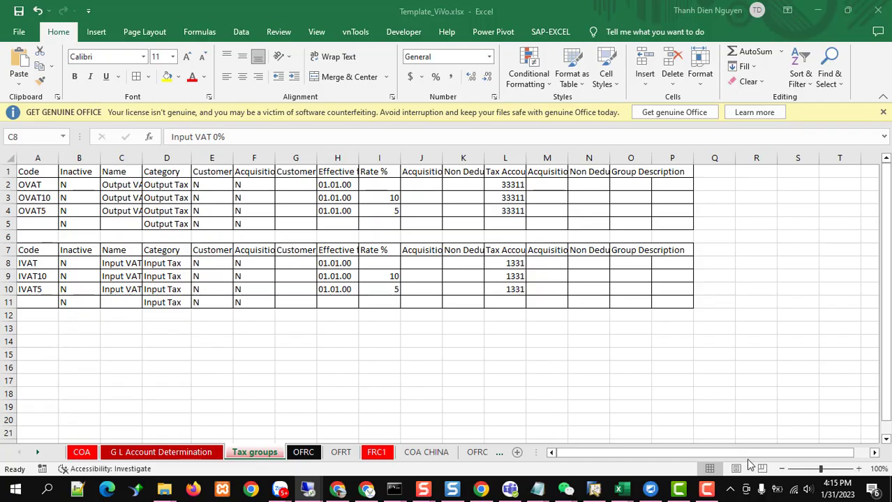